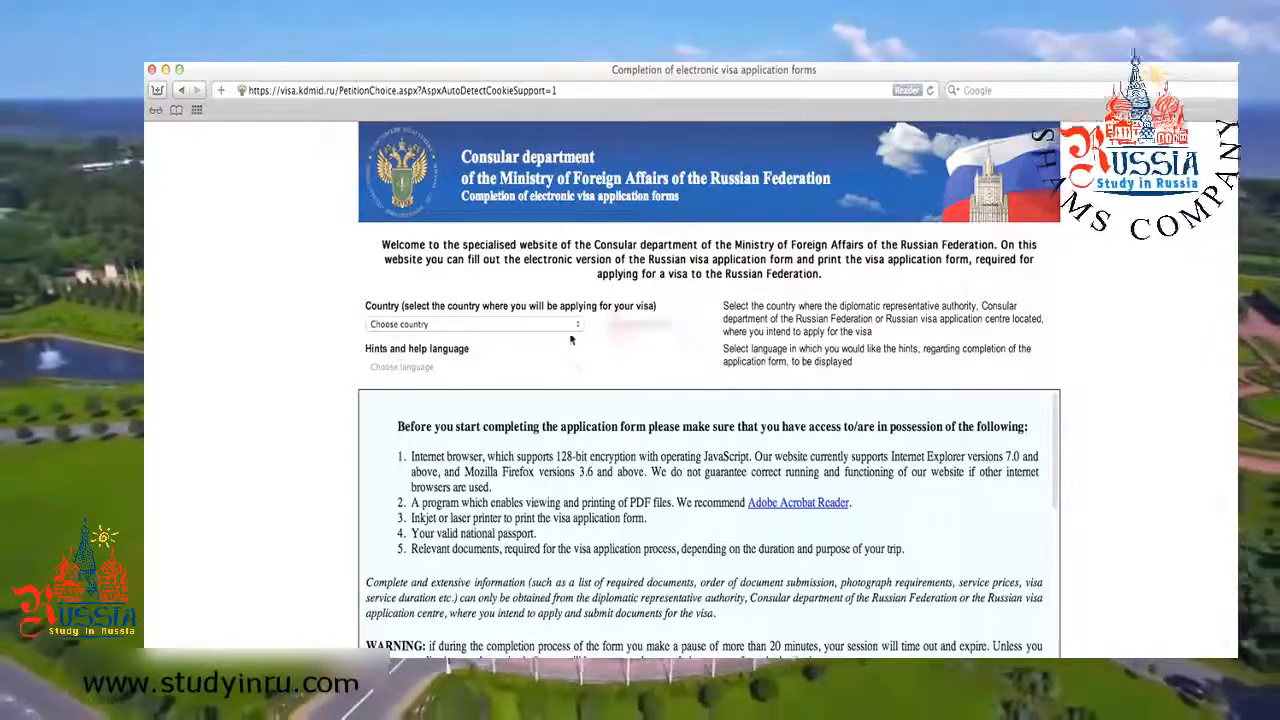
# Choose UNITED STATES as the applying country and ENGLISH as the hints language.
pyautogui.click(577, 324)
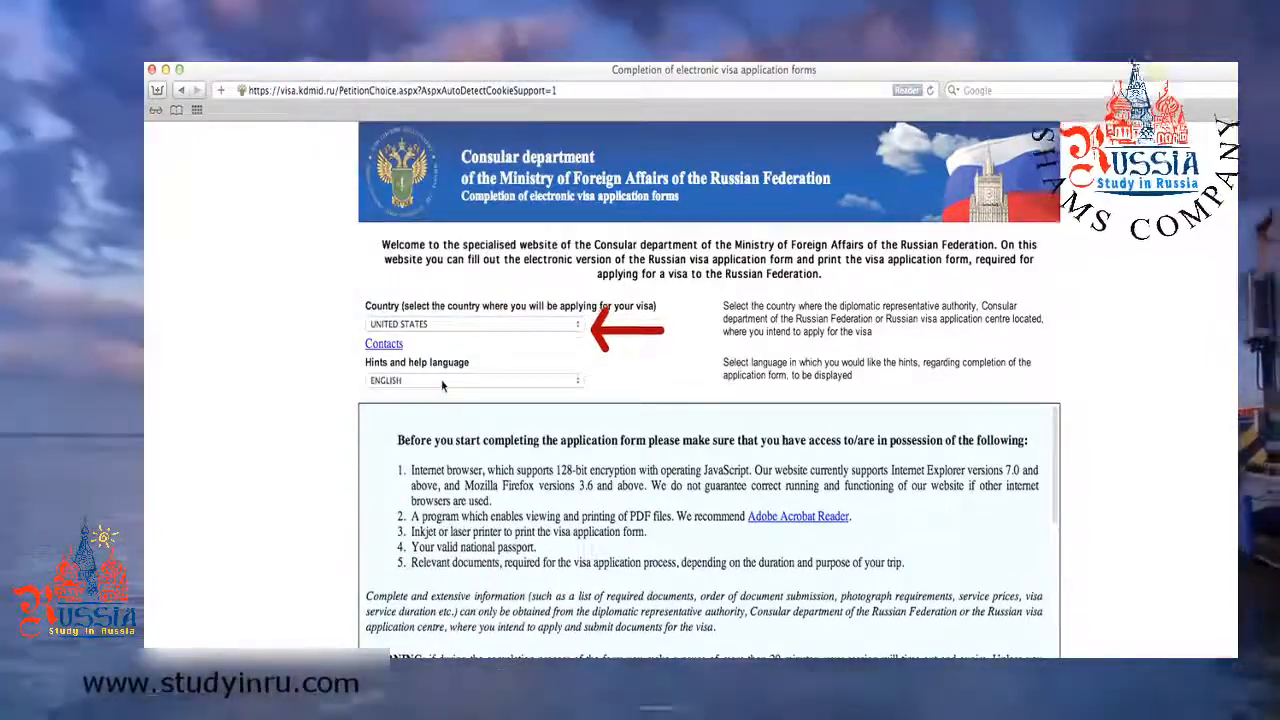
pyautogui.click(441, 382)
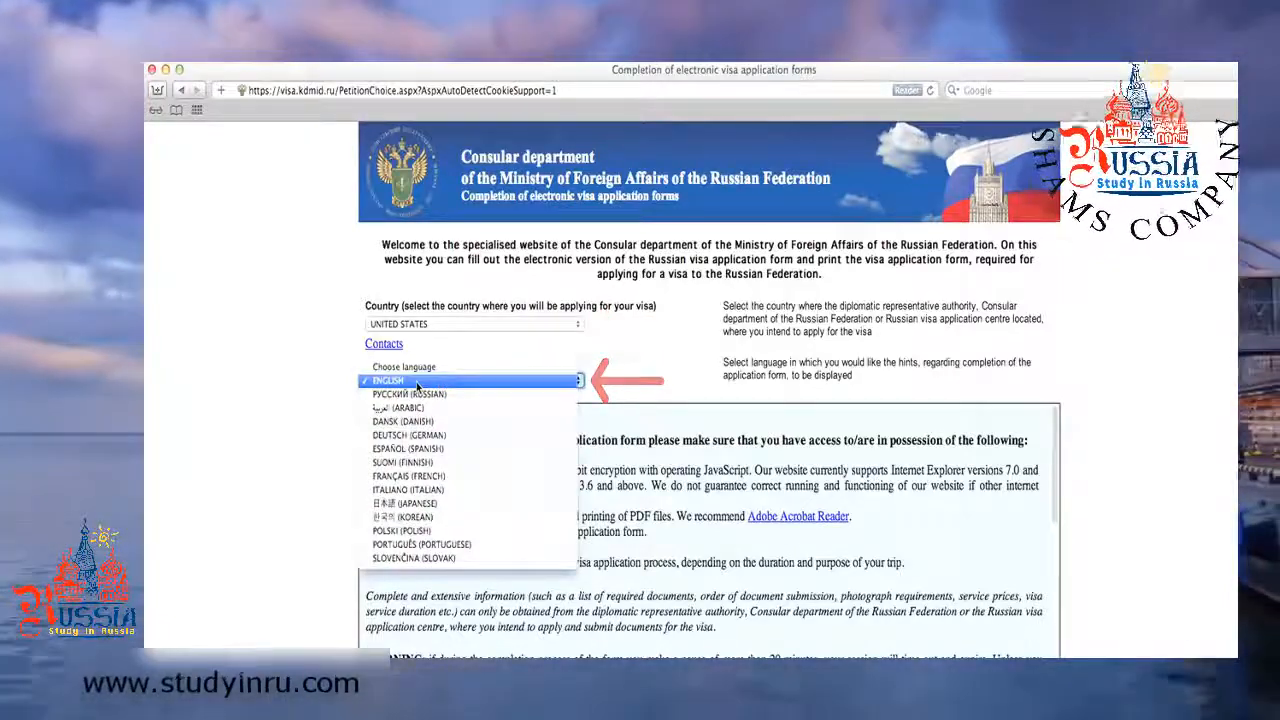
pyautogui.click(417, 387)
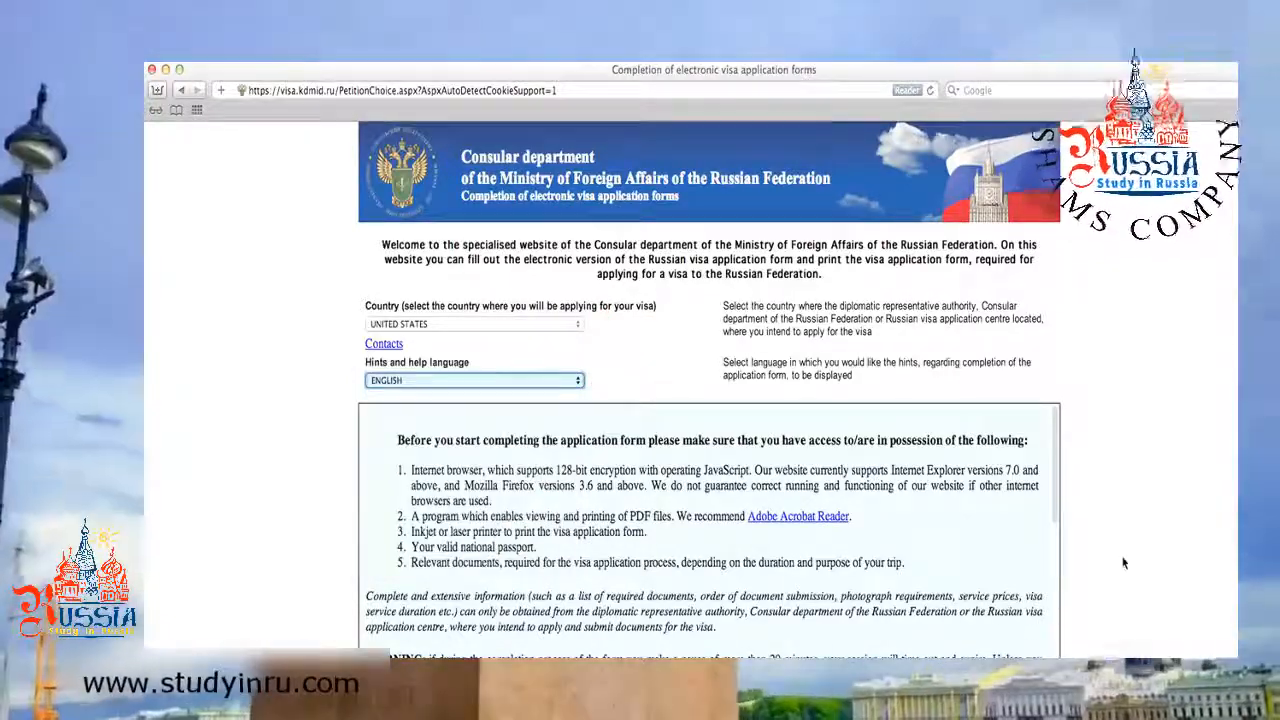
# Accept the information notice and start a new application form.
pyautogui.scroll(-5, 1123, 563)
pyautogui.scroll(-2, 1123, 563)
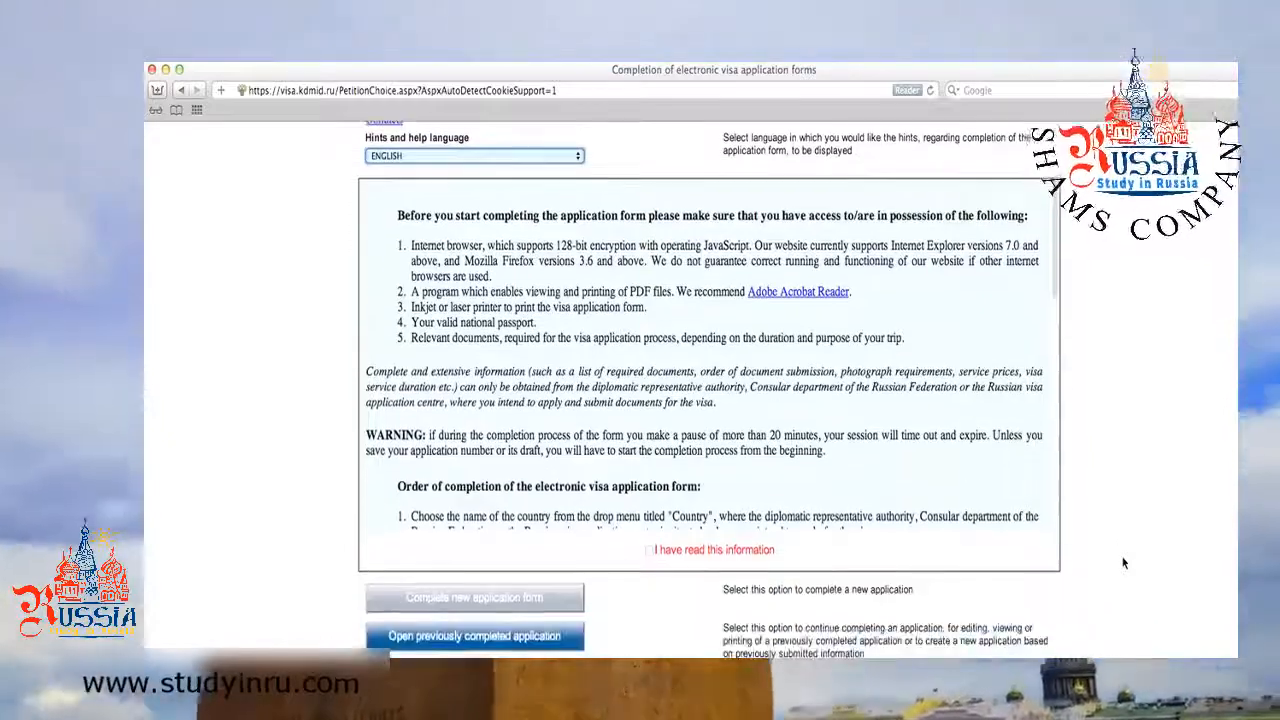
pyautogui.scroll(-5, 710, 400)
pyautogui.scroll(-10, 657, 550)
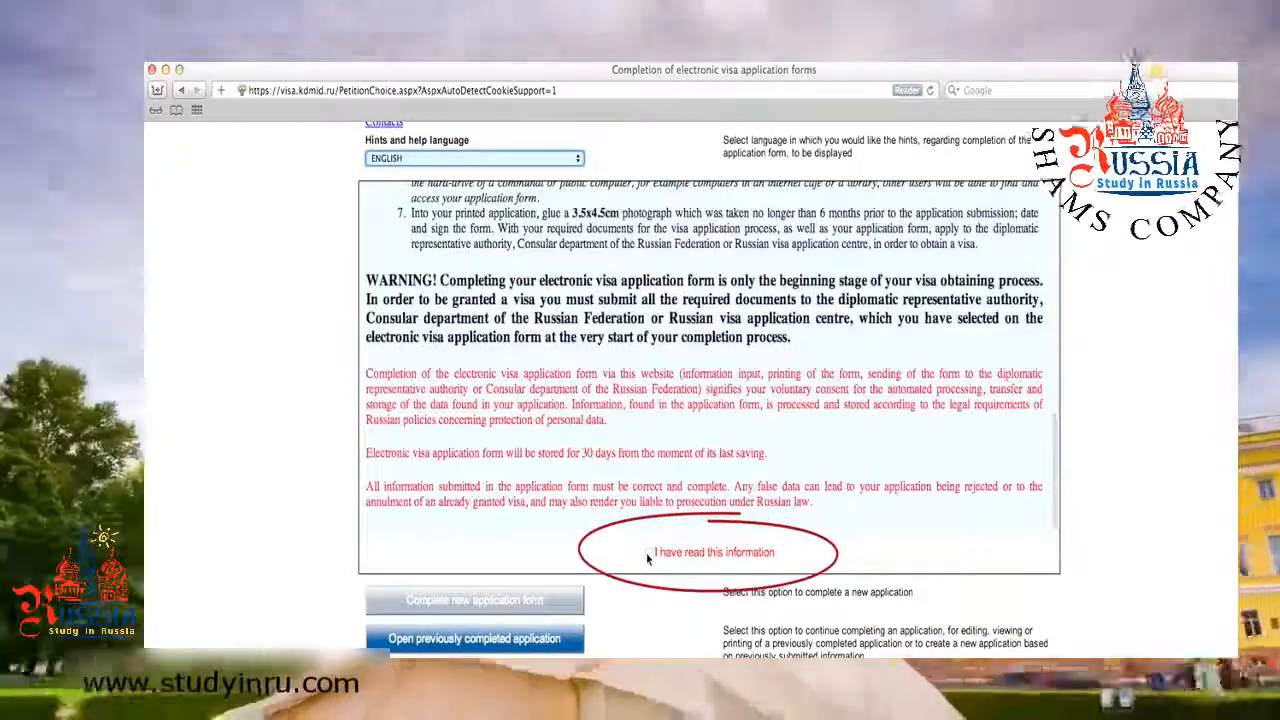
pyautogui.click(651, 553)
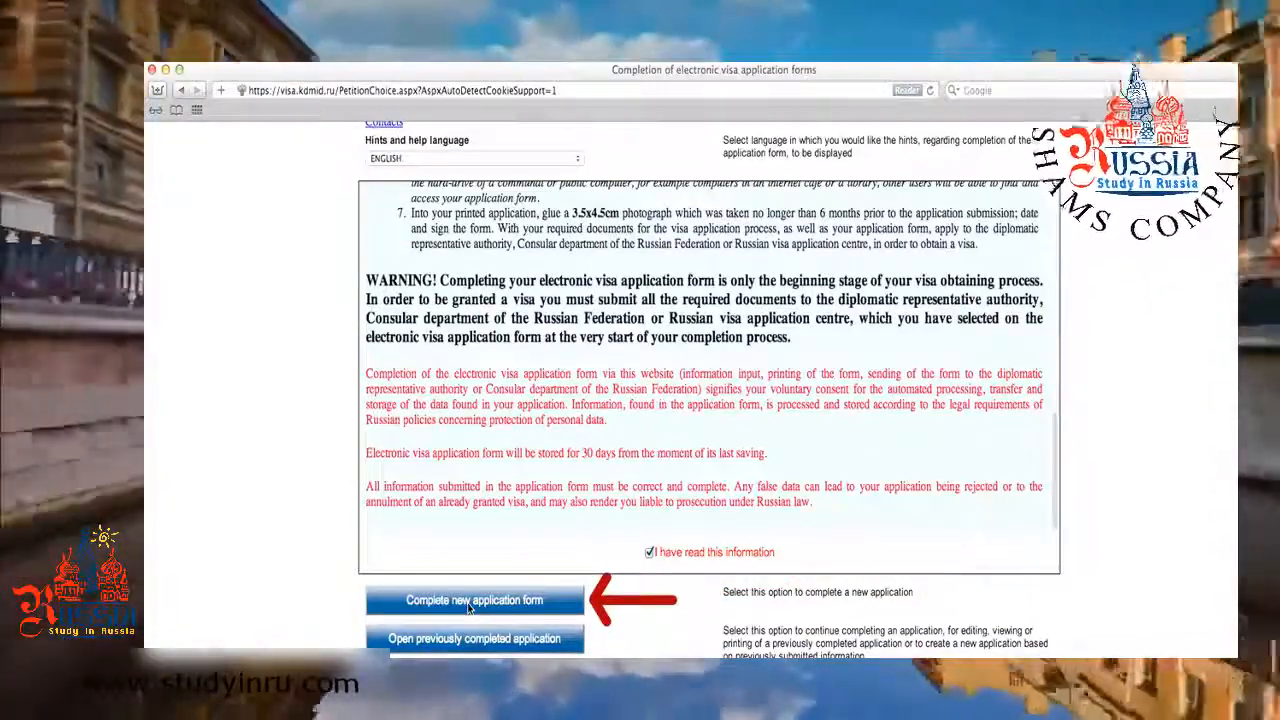
pyautogui.click(469, 603)
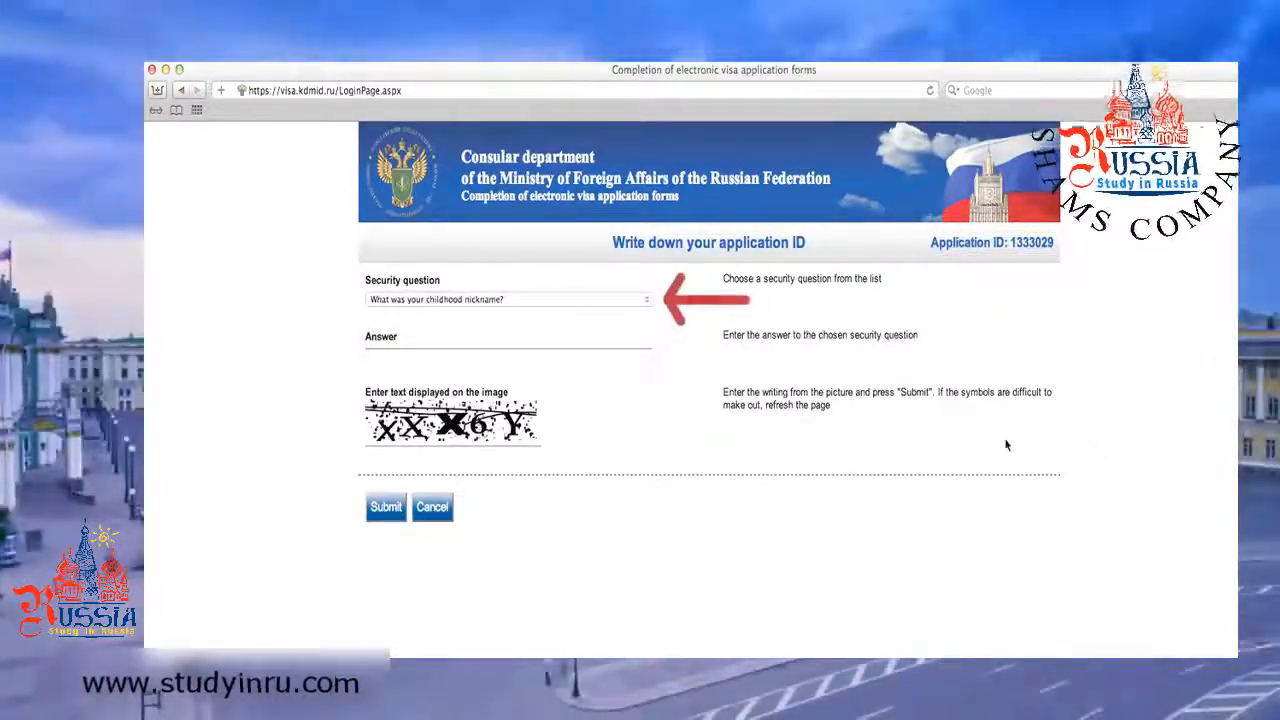
# Choose the third-grade street security question, enter its answer and the image code, and submit.
pyautogui.click(597, 300)
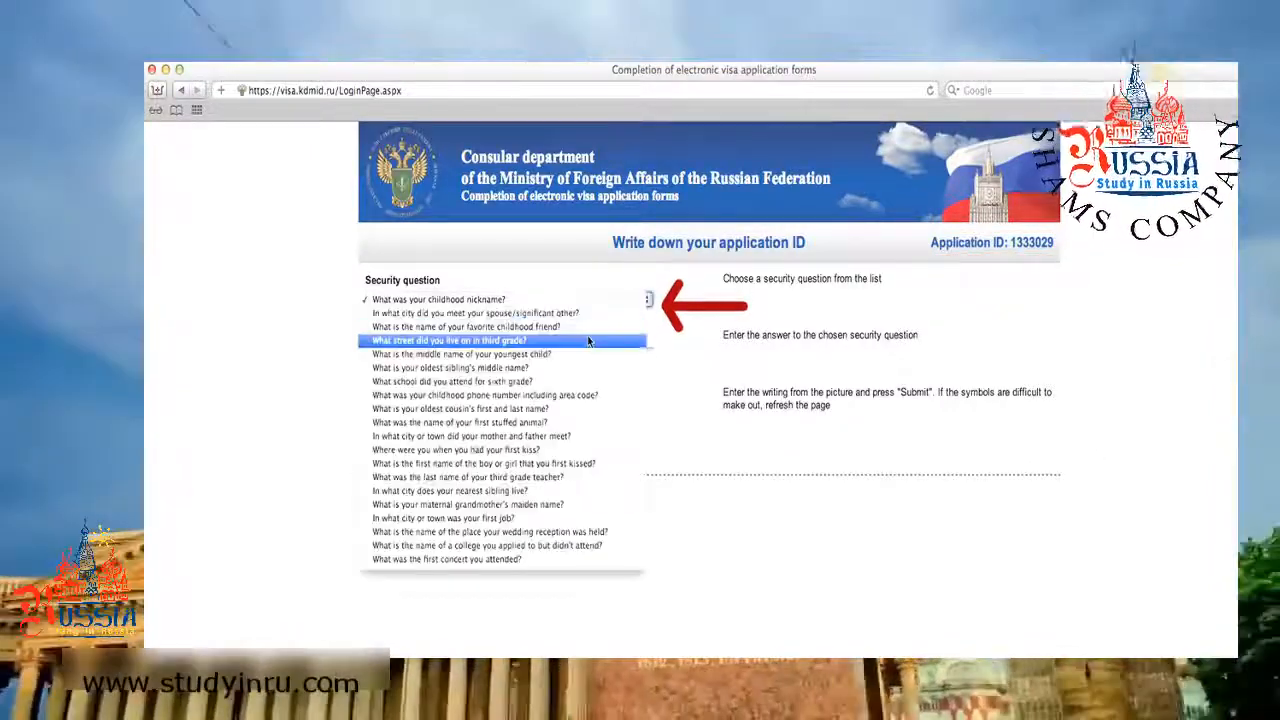
pyautogui.click(591, 341)
pyautogui.click(590, 356)
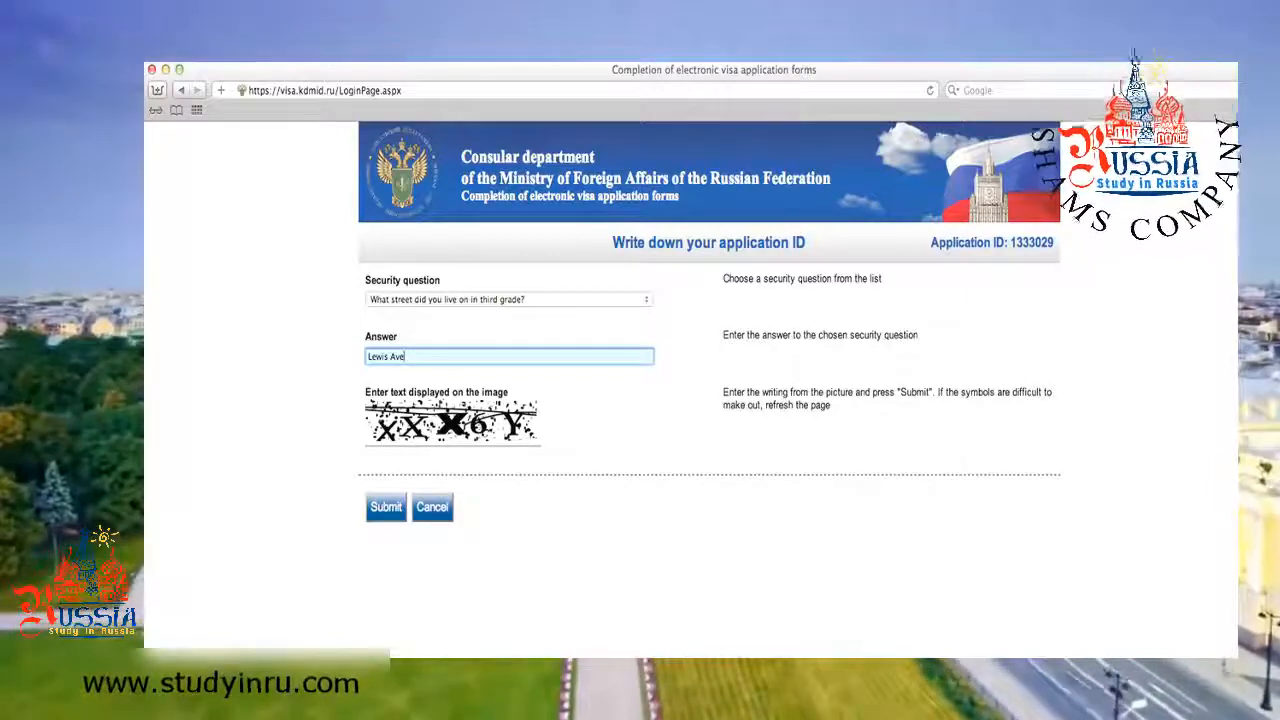
pyautogui.click(400, 454)
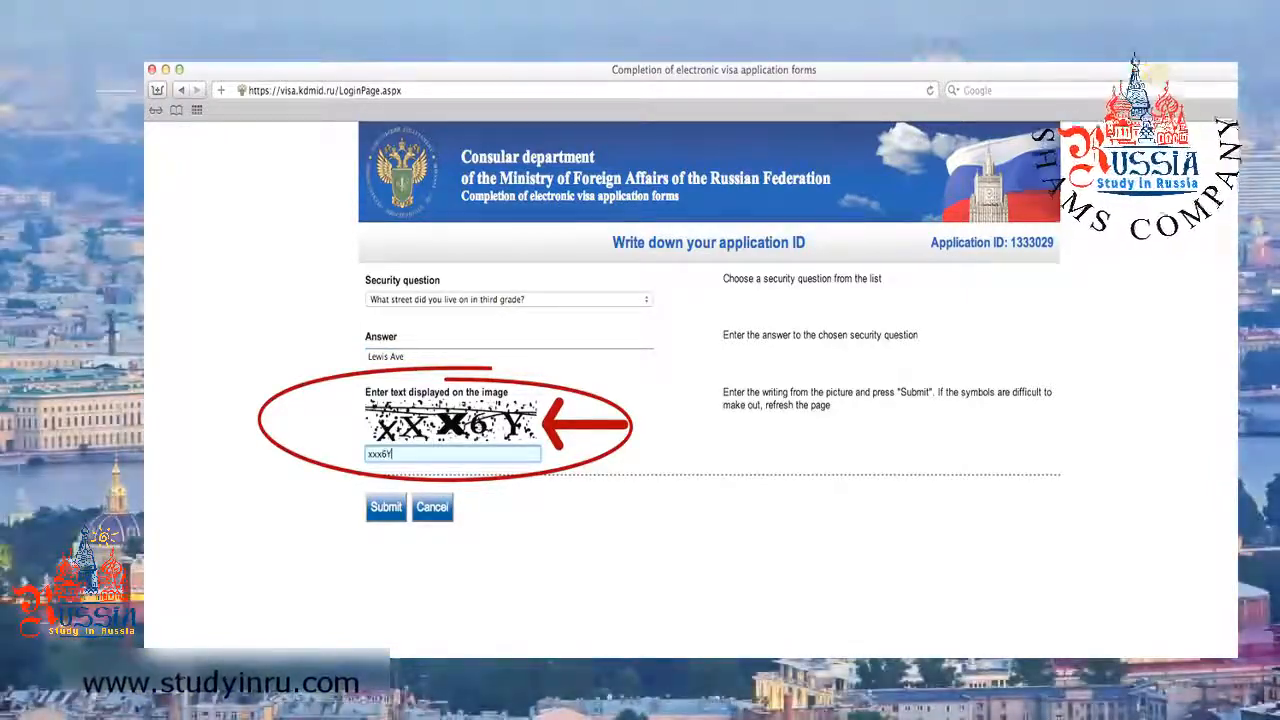
pyautogui.click(395, 513)
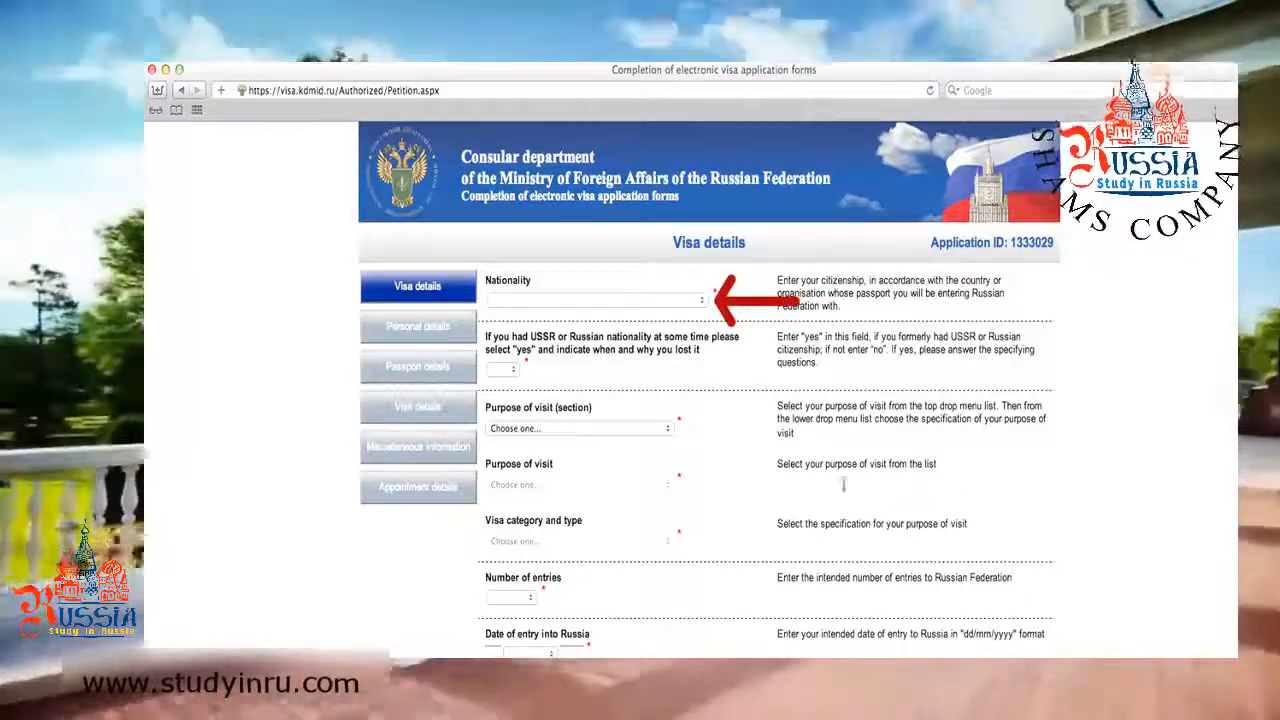
# Set the nationality to UNITED STATES.
pyautogui.click(661, 300)
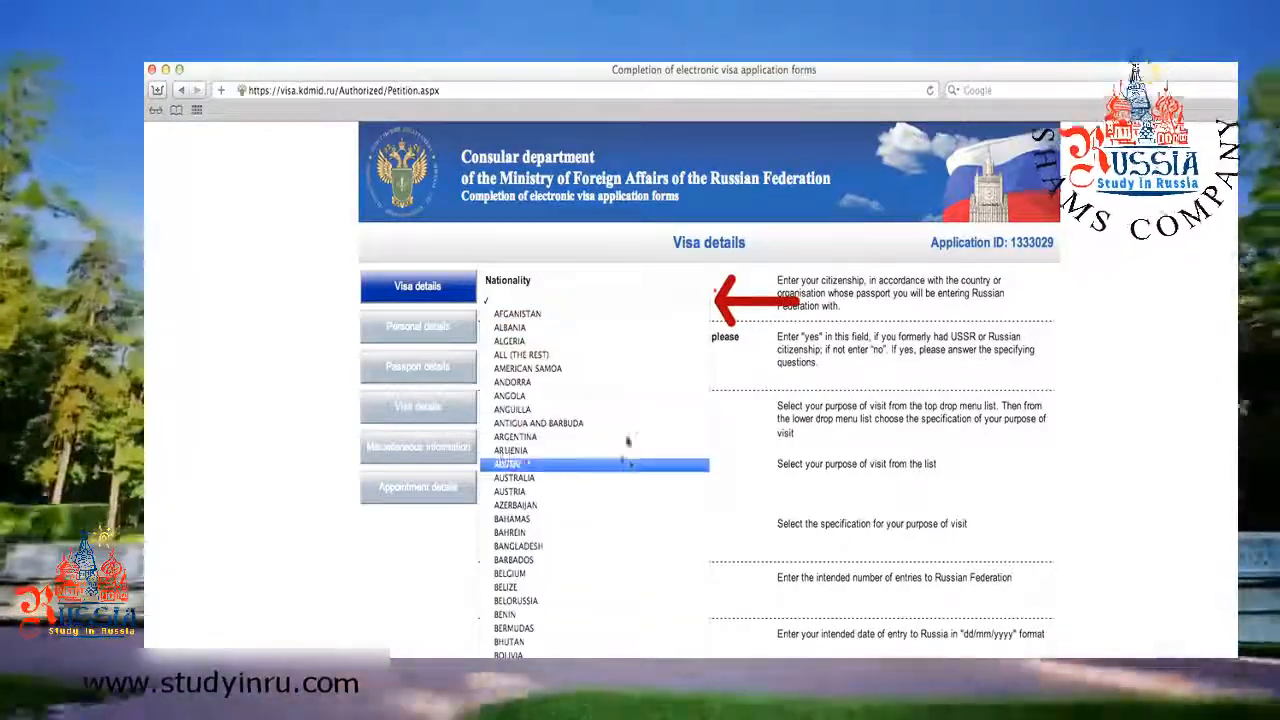
pyautogui.scroll(-15, 597, 530)
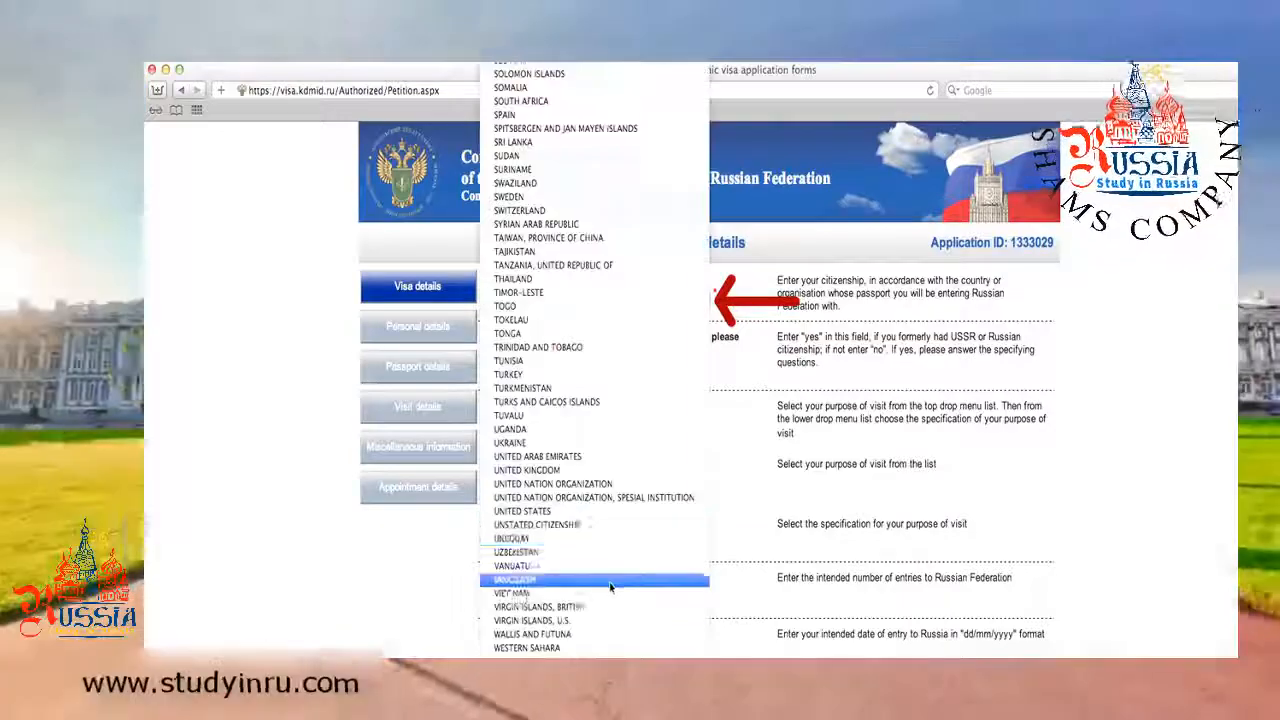
pyautogui.click(596, 513)
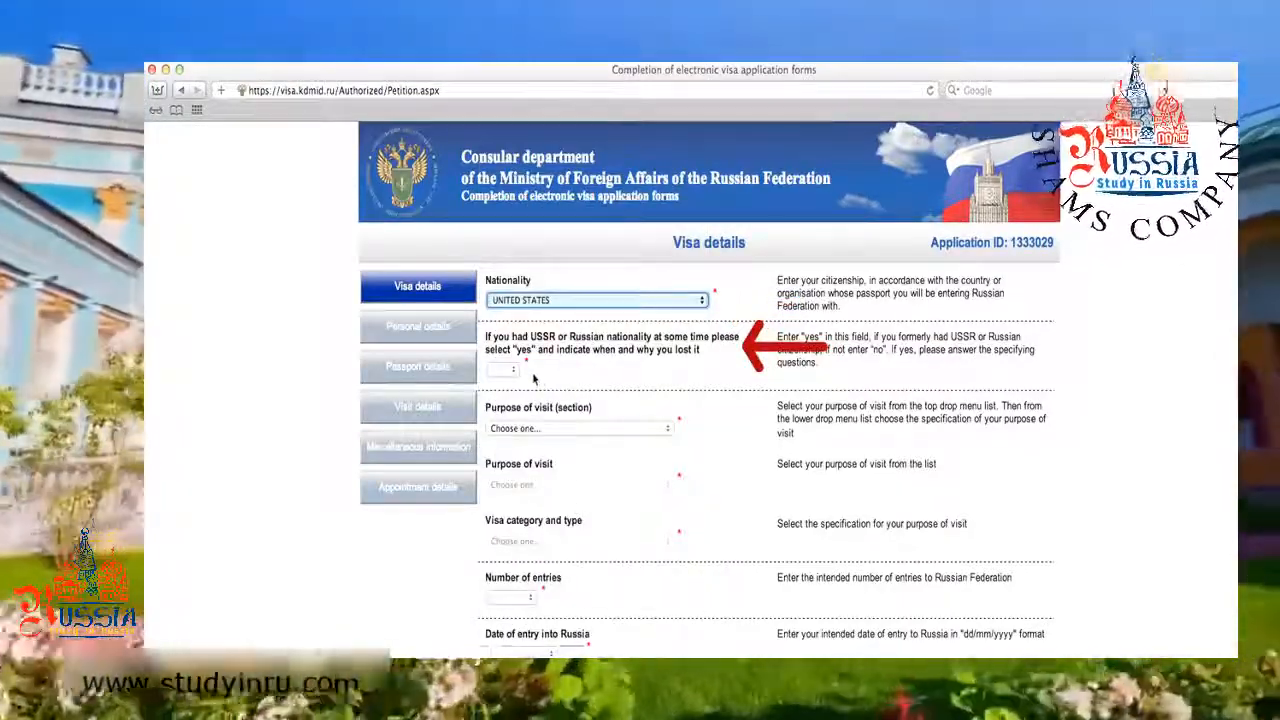
# Record former USSR nationality lost in March 1988, reason 'Emigrated to USA from USSR with USSR passport'.
pyautogui.click(505, 369)
pyautogui.click(508, 386)
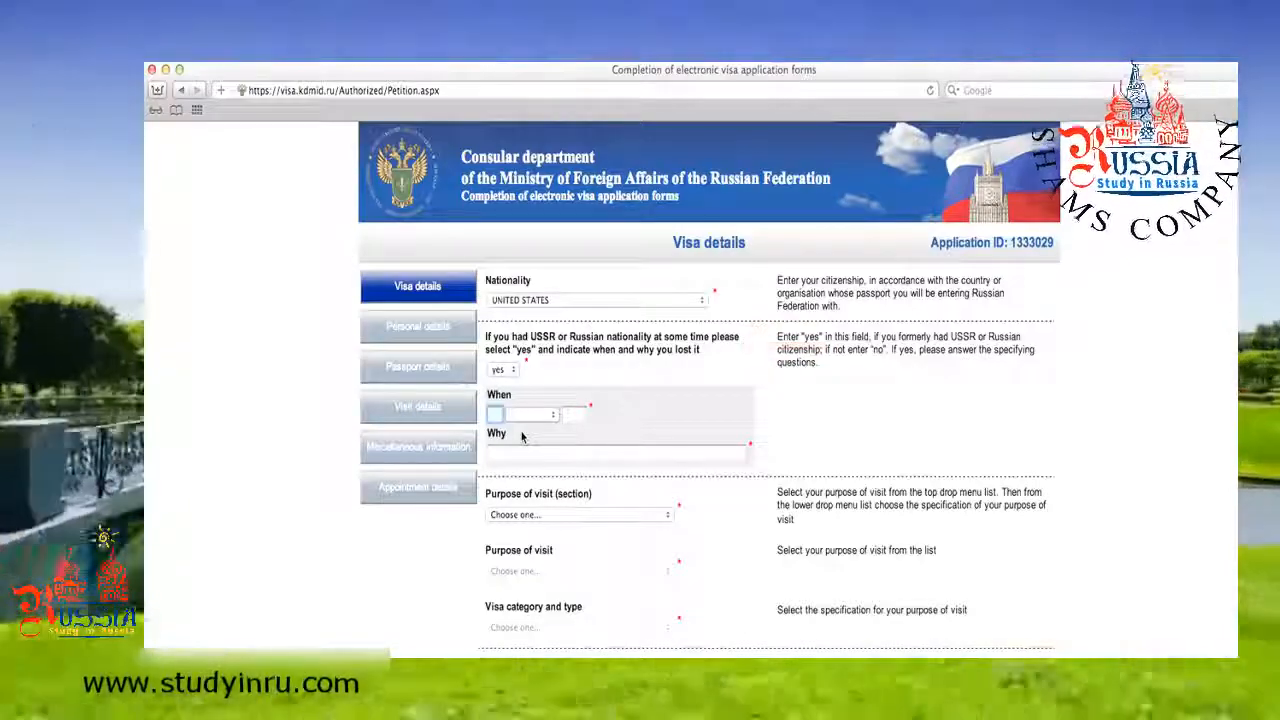
pyautogui.click(530, 414)
pyautogui.click(522, 476)
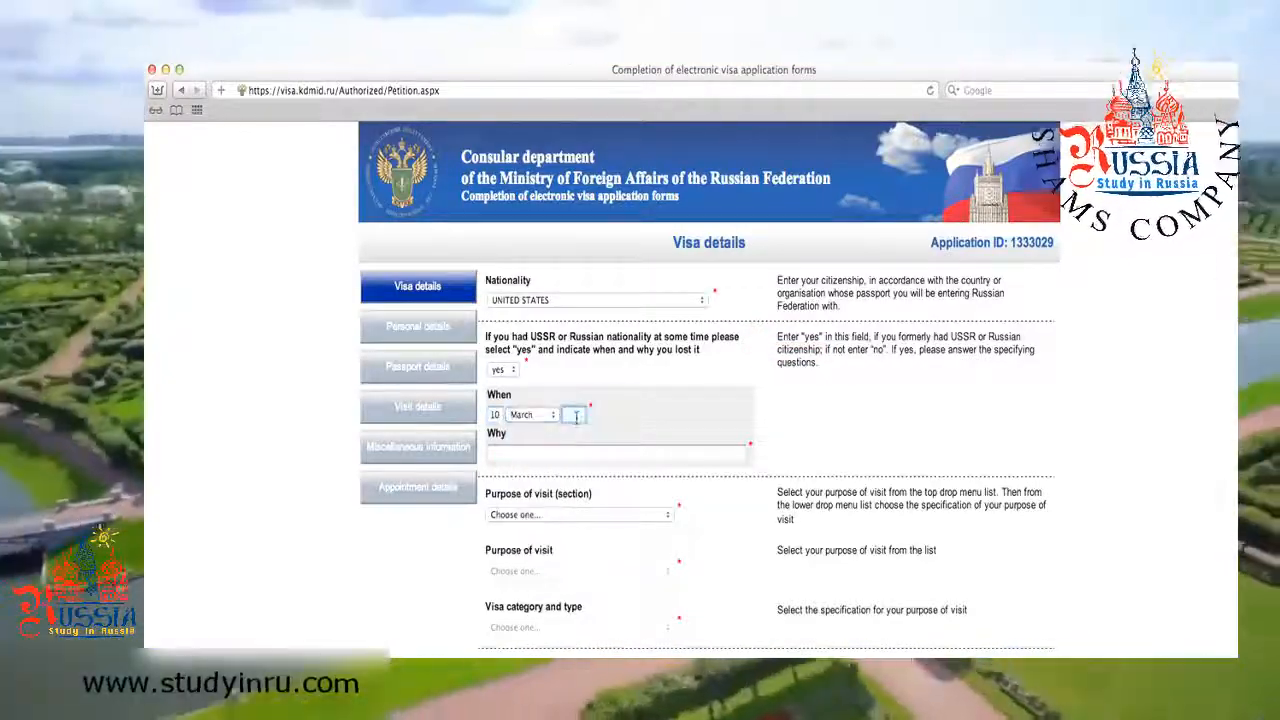
pyautogui.click(569, 452)
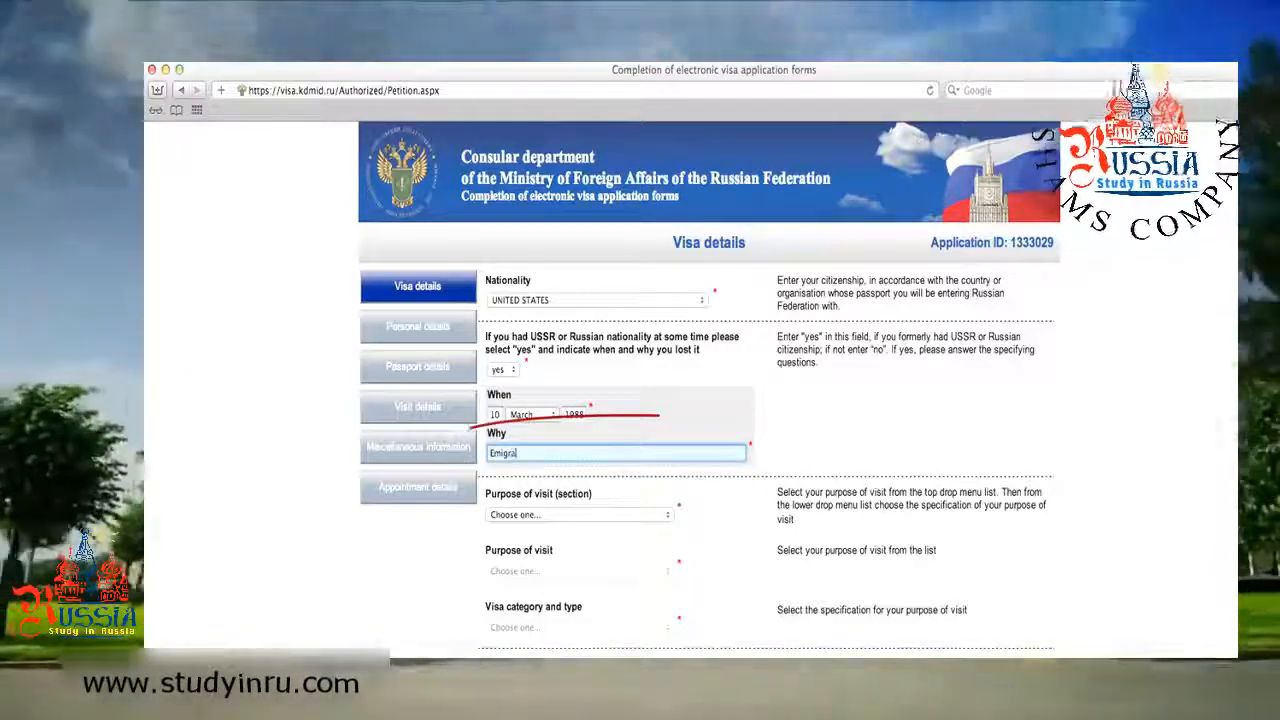
pyautogui.write('Emigrated to USA')
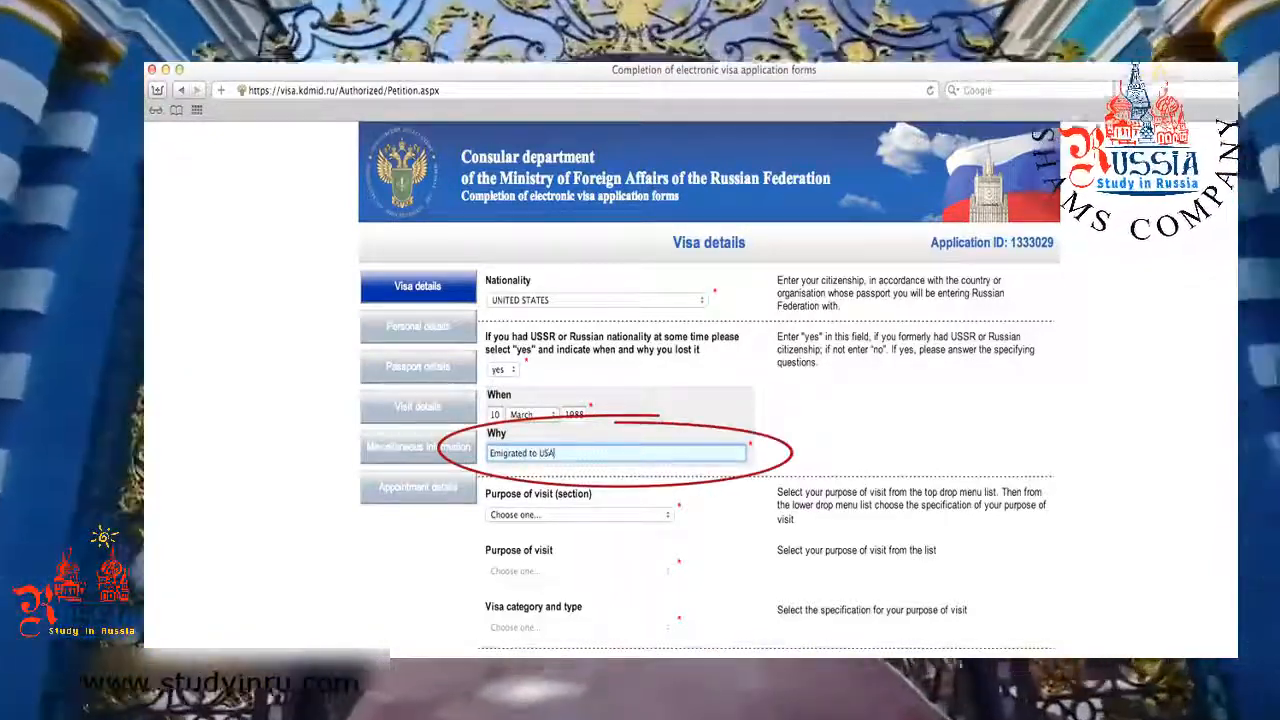
pyautogui.write(' from USS')
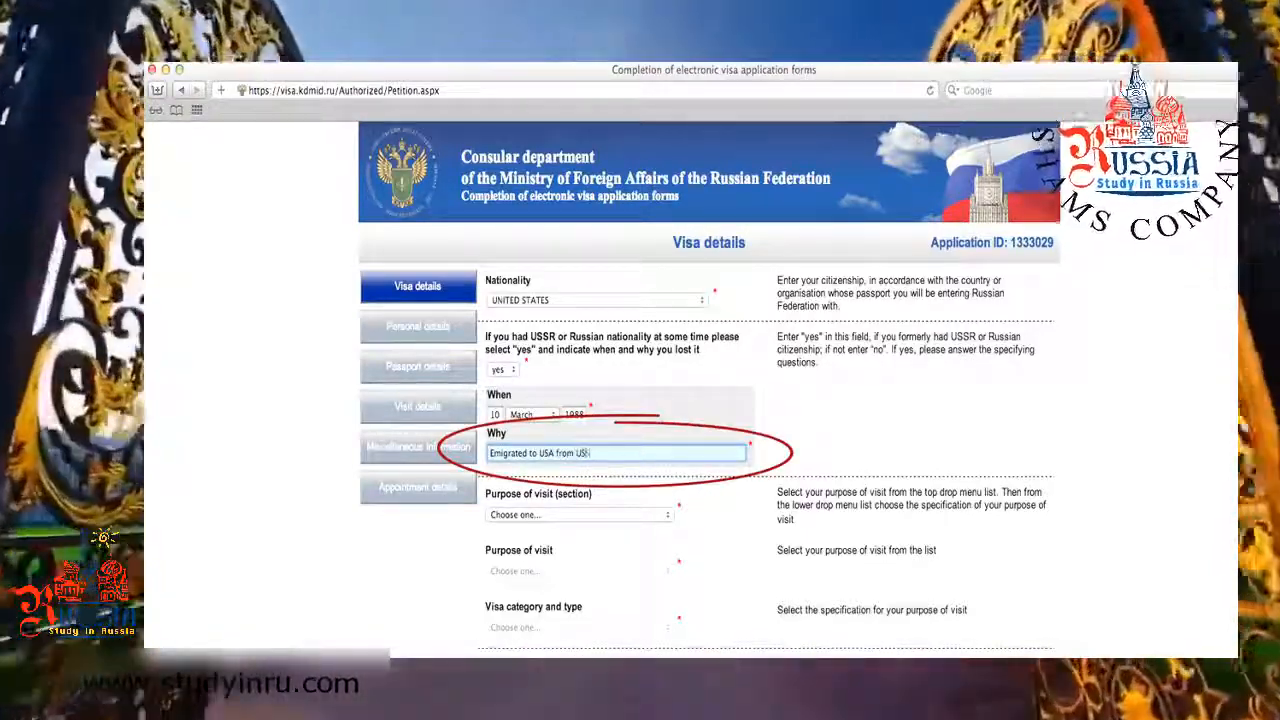
pyautogui.write('R with USSR')
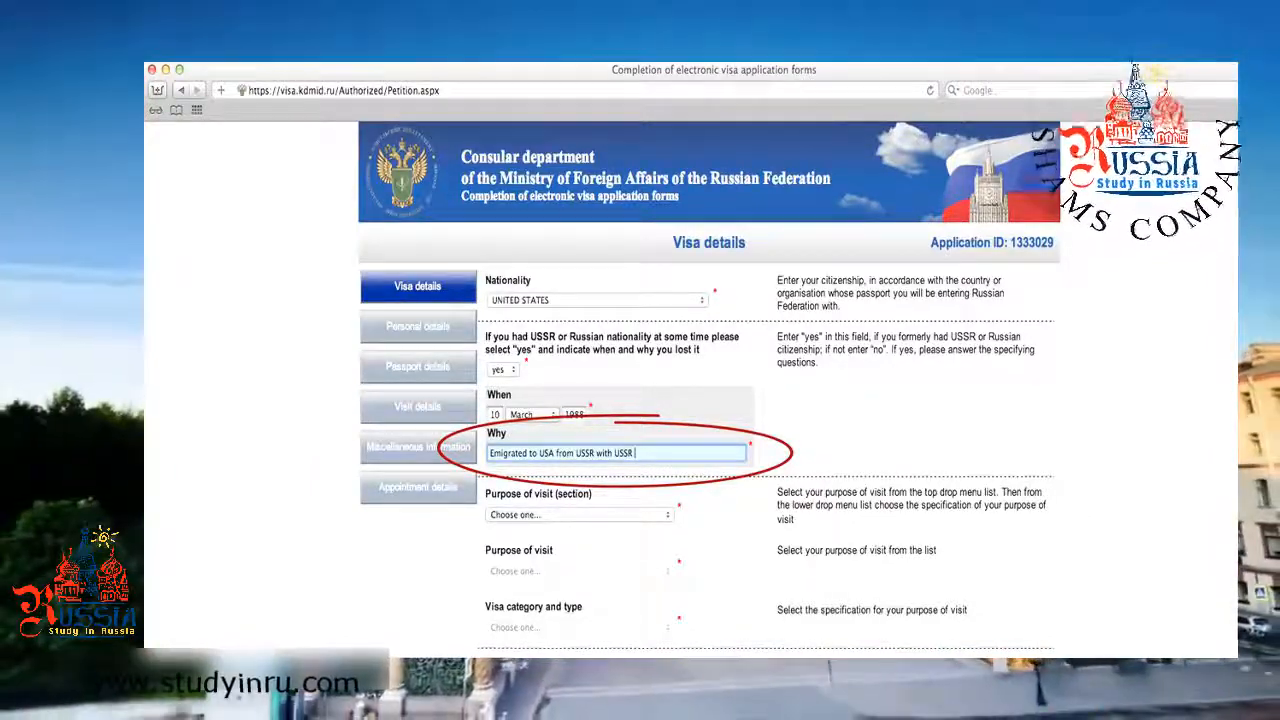
pyautogui.write(' passport')
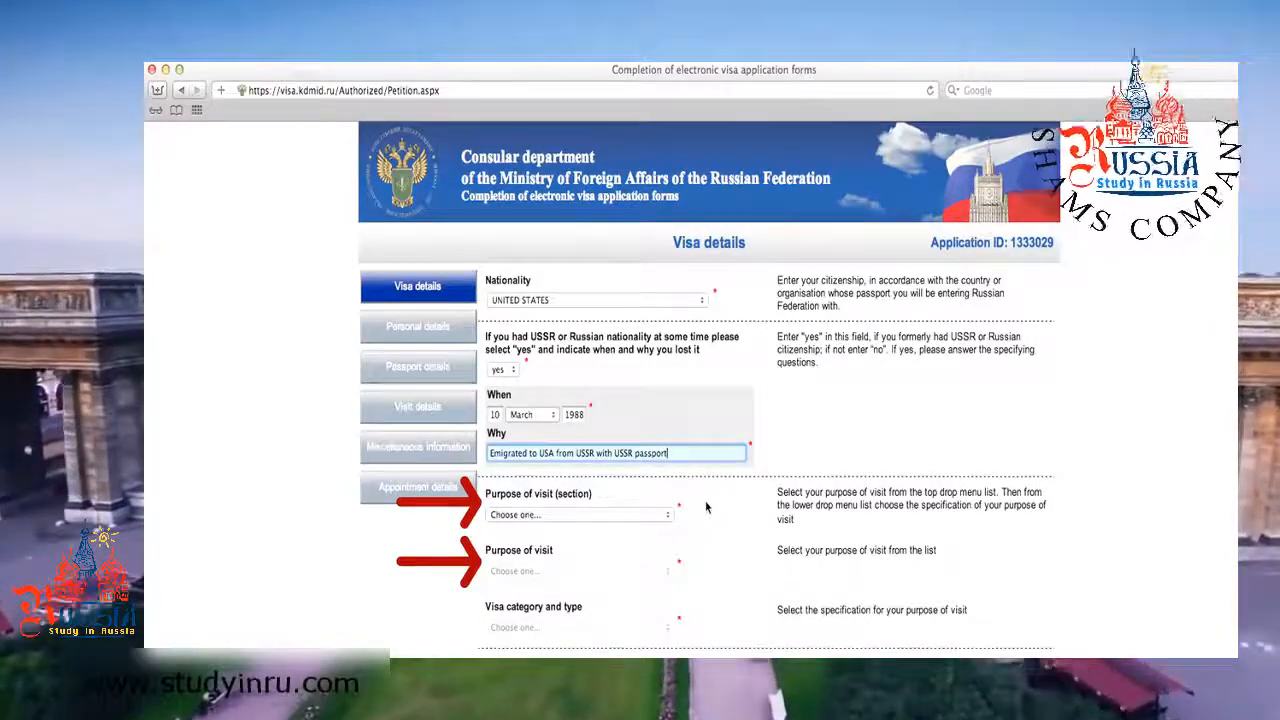
# Choose the visit section and purpose of visit, trying TOURISM then PRIVATE VISITS.
pyautogui.click(628, 518)
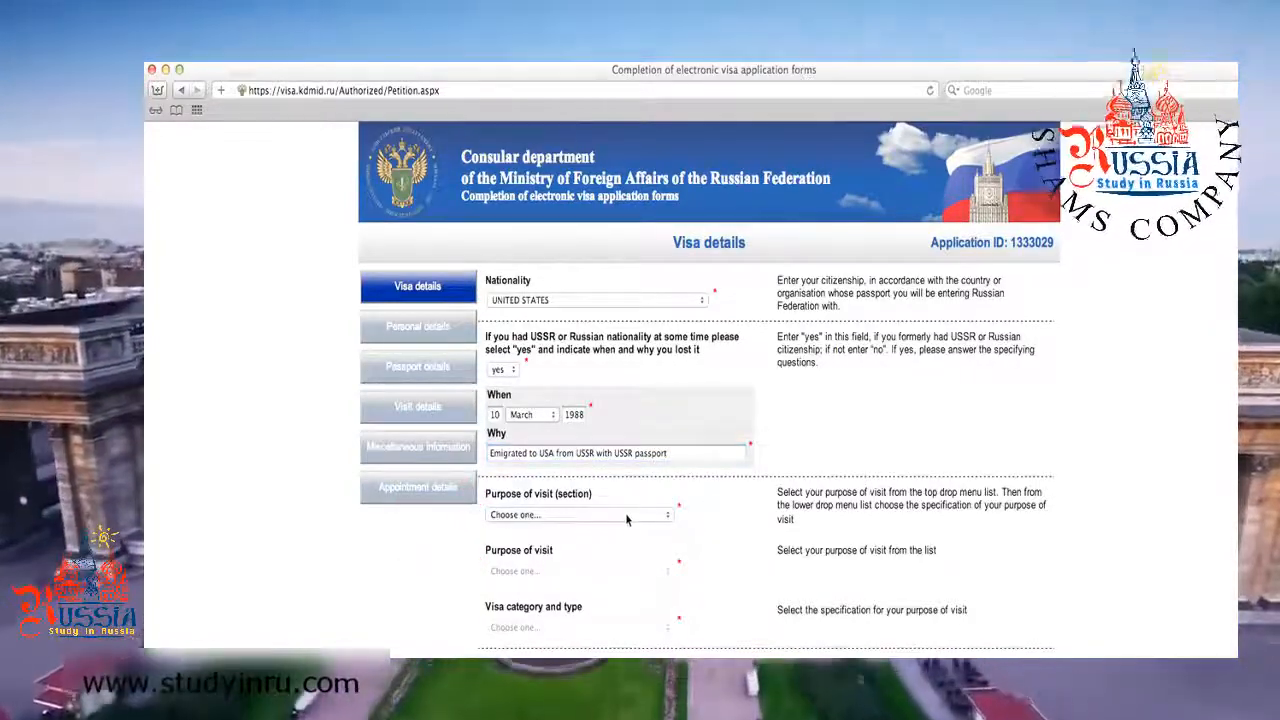
pyautogui.click(625, 516)
pyautogui.click(604, 570)
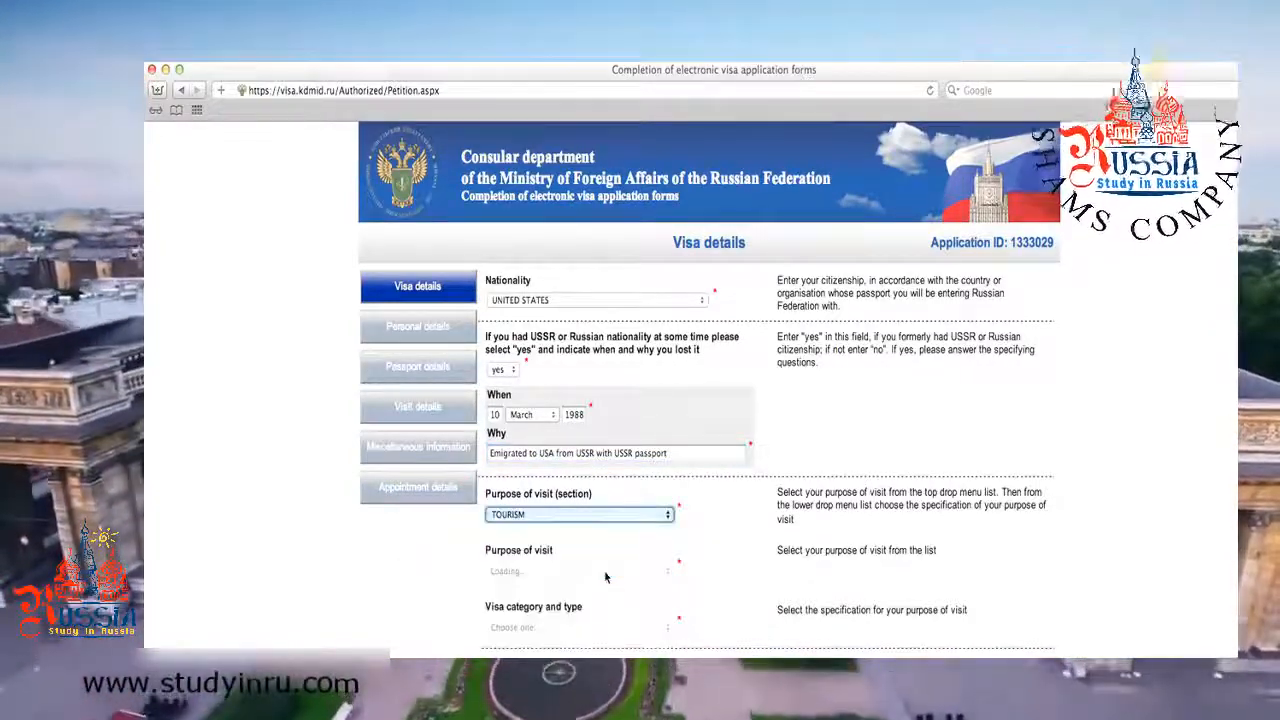
pyautogui.click(604, 572)
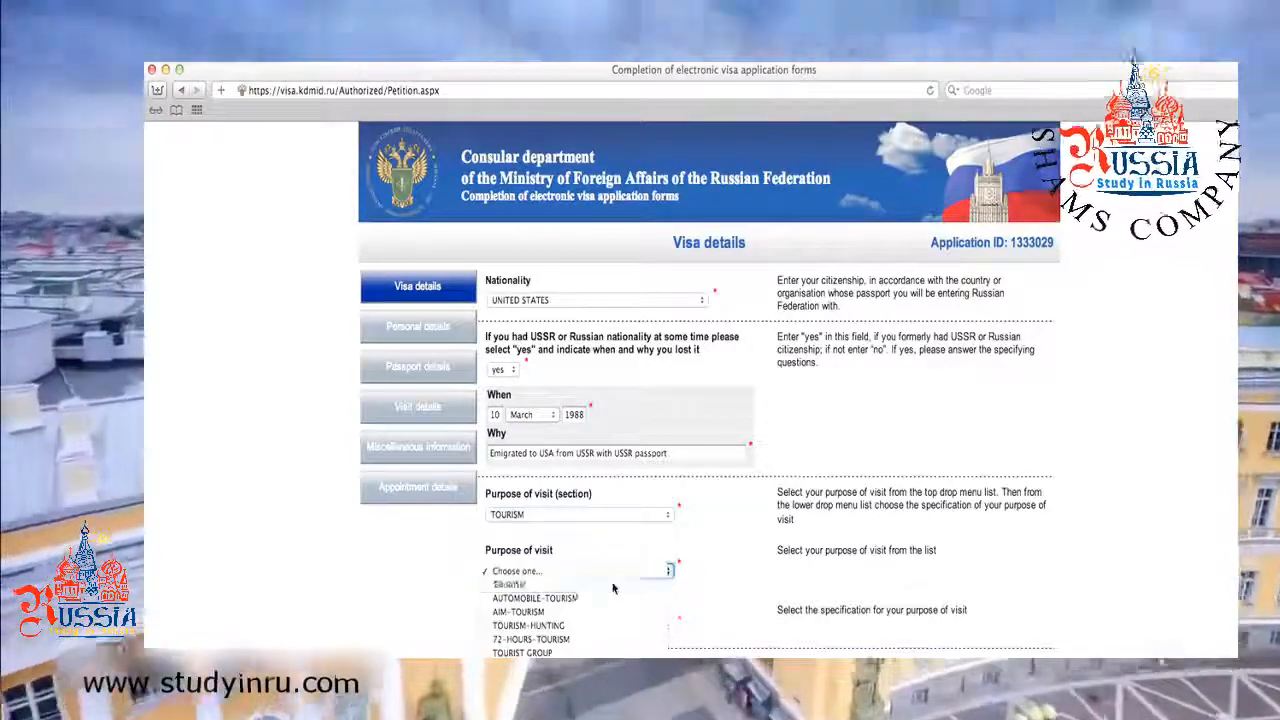
pyautogui.click(613, 586)
pyautogui.click(645, 516)
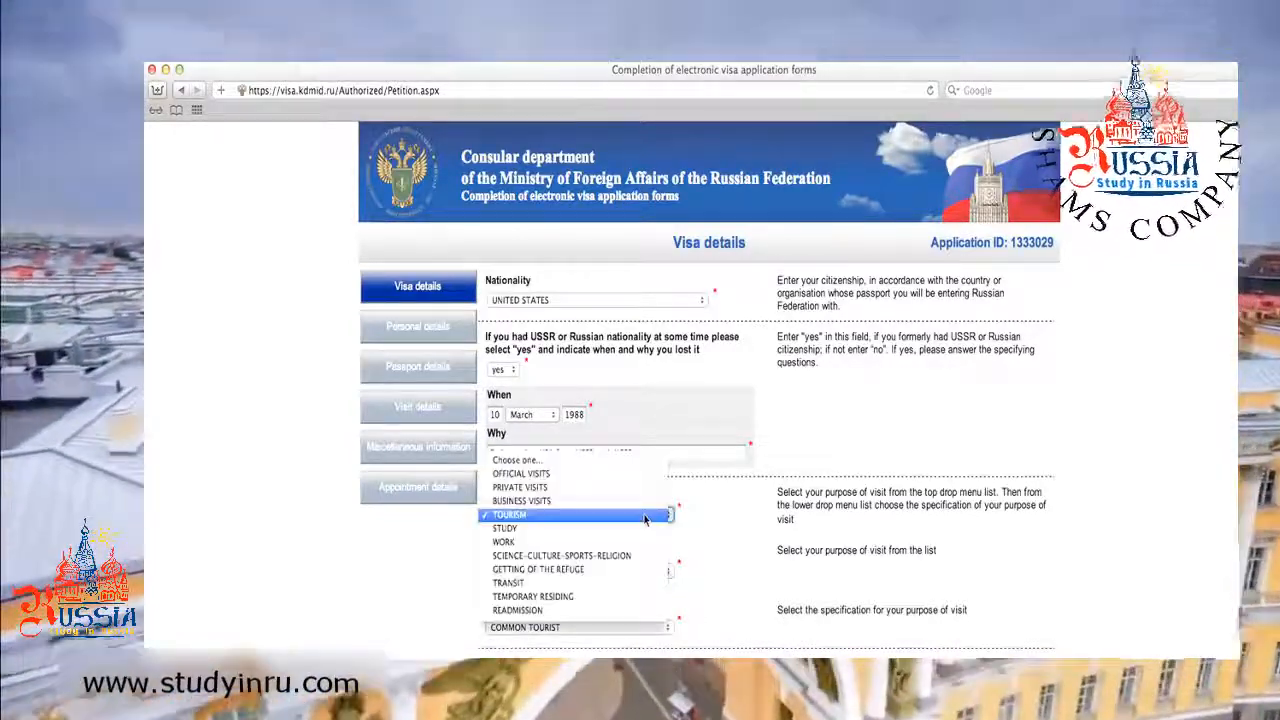
pyautogui.click(638, 488)
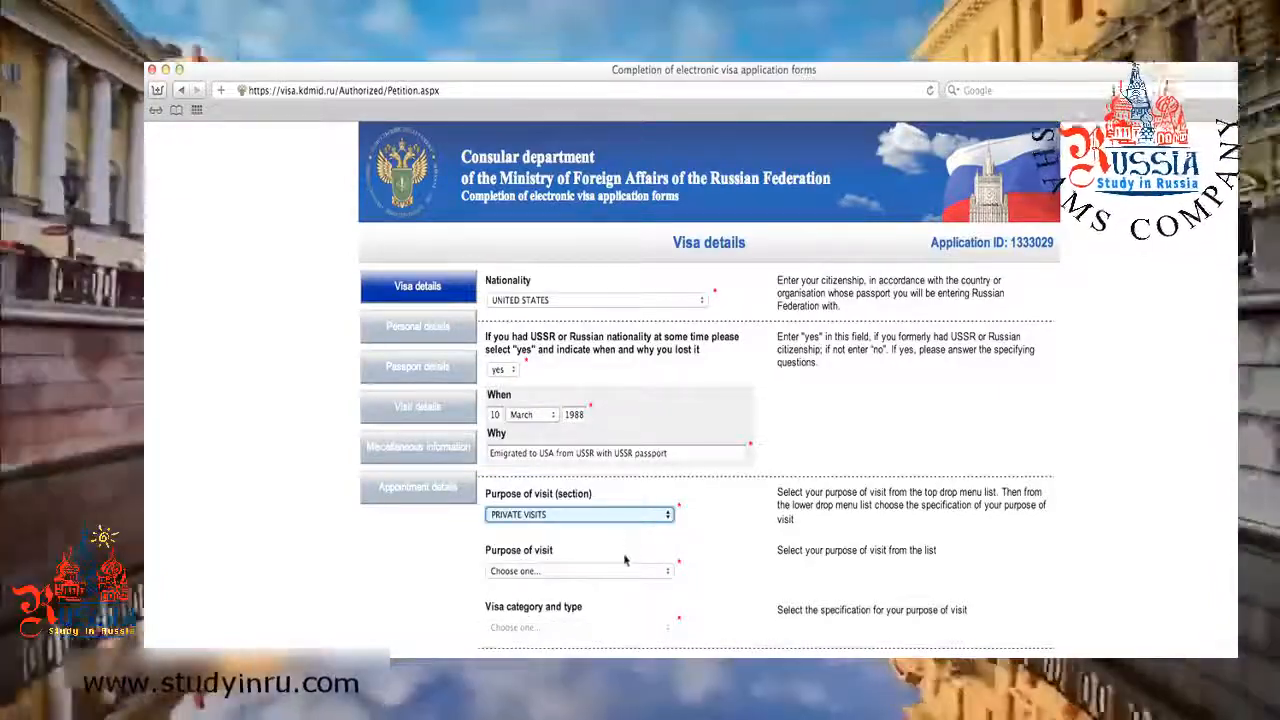
pyautogui.click(625, 570)
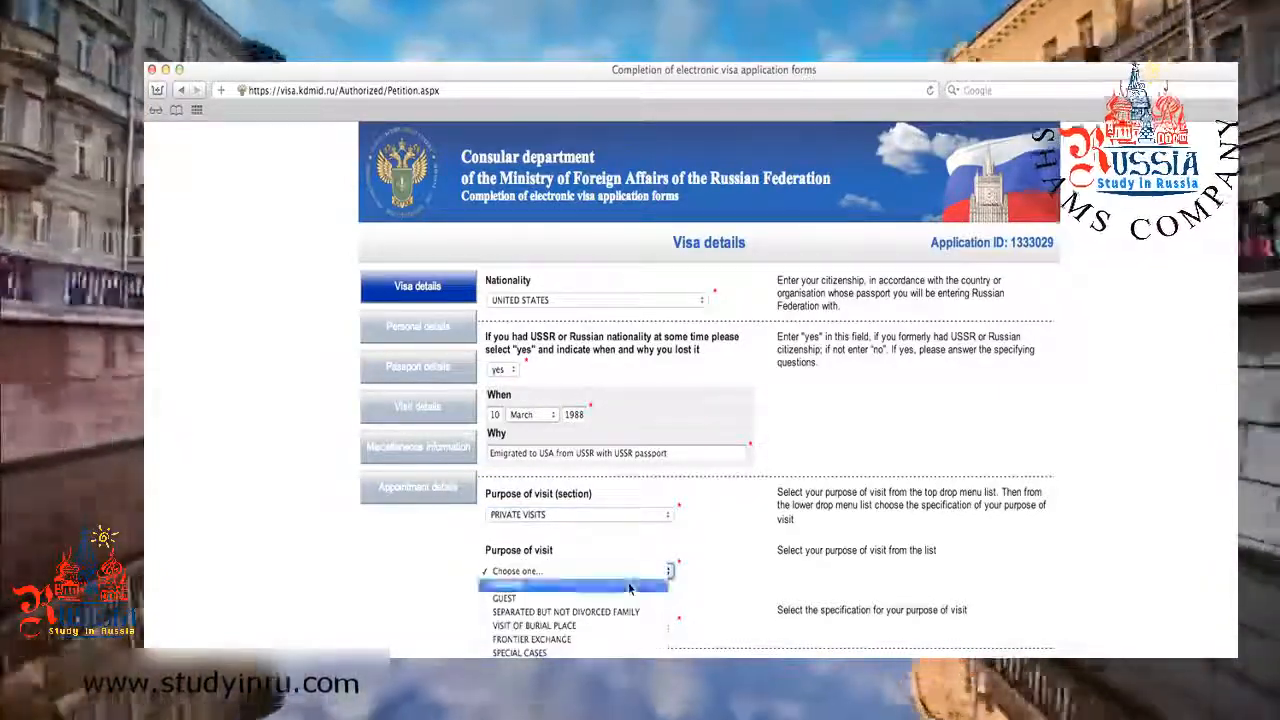
pyautogui.click(628, 586)
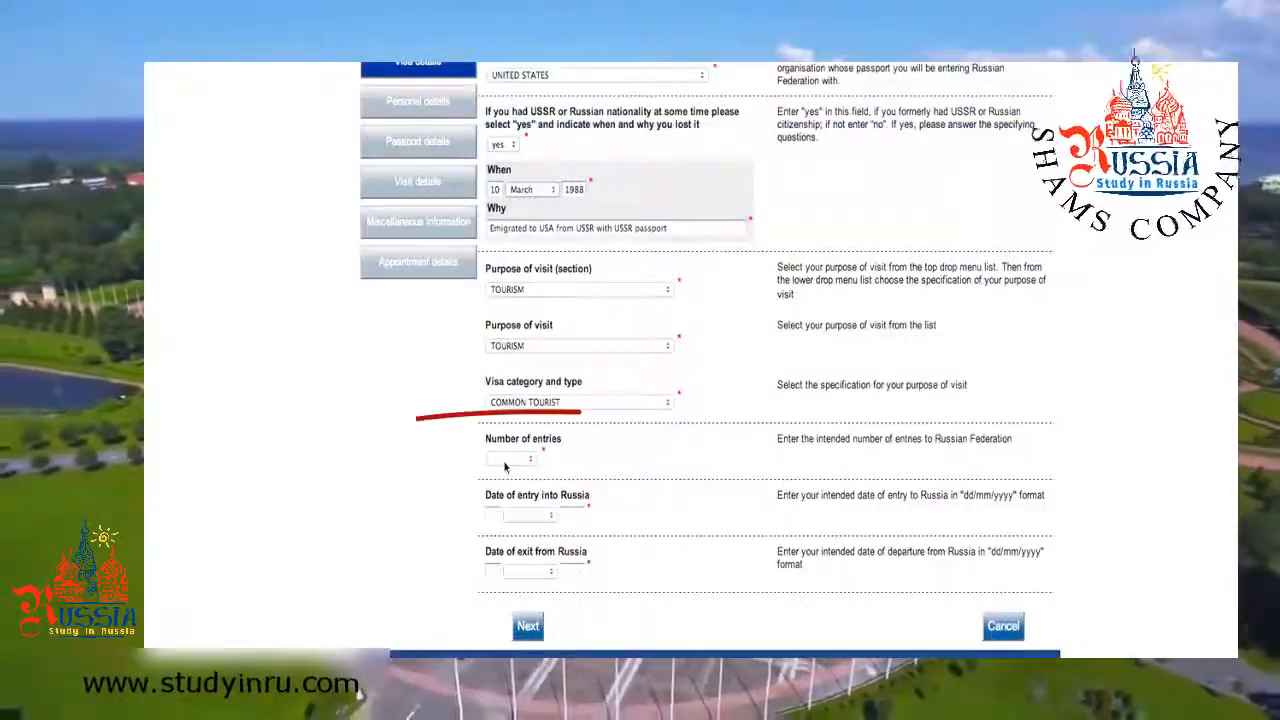
# Request a multiple-entry visa with entry date 10 March 2013.
pyautogui.click(505, 462)
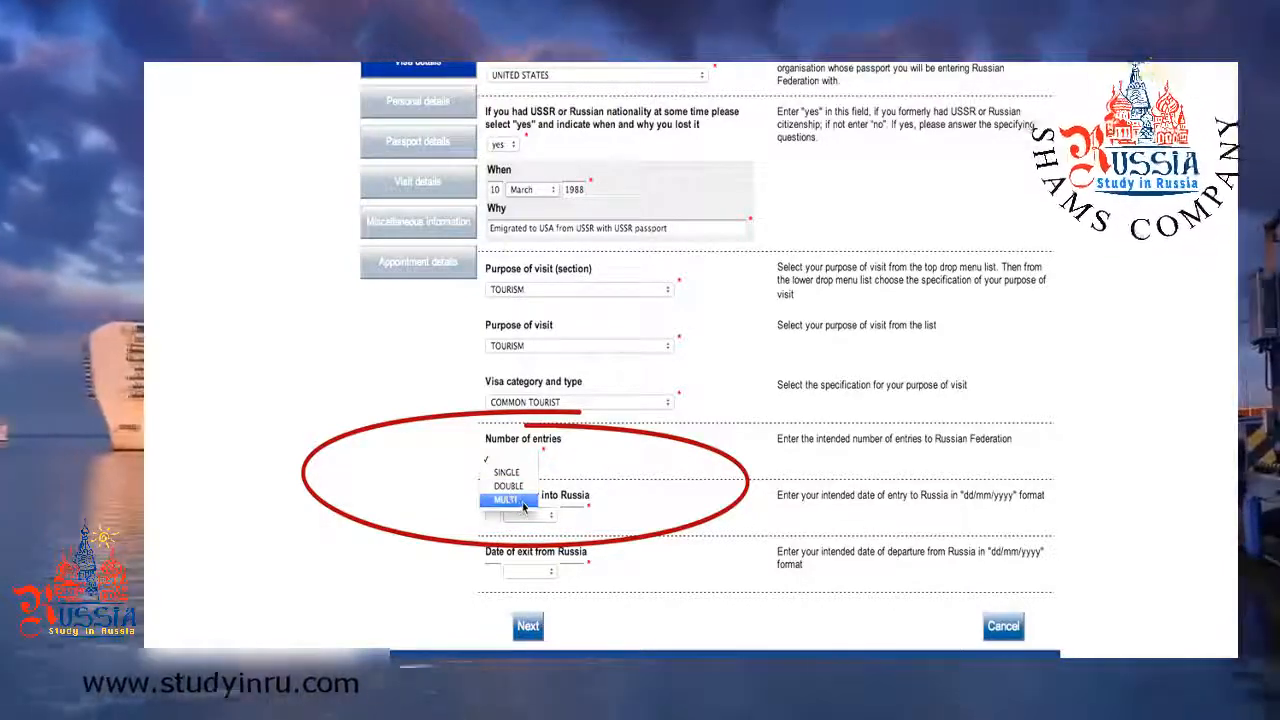
pyautogui.click(522, 502)
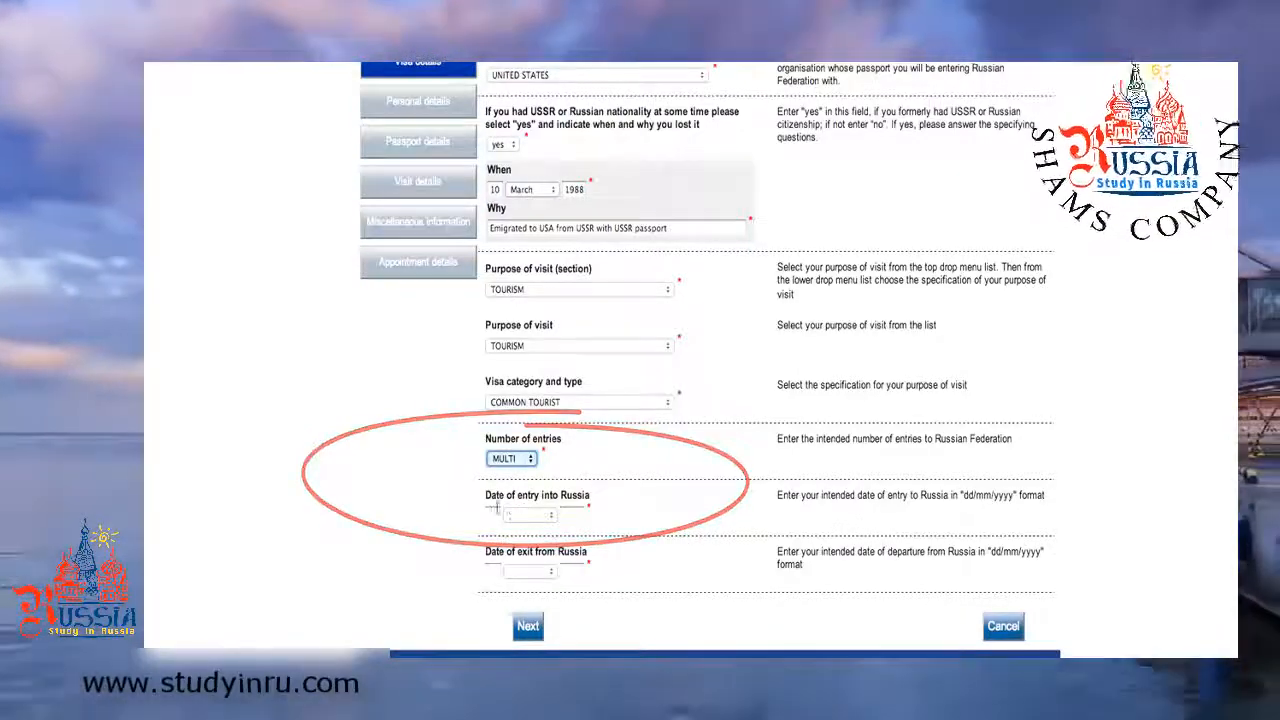
pyautogui.click(491, 516)
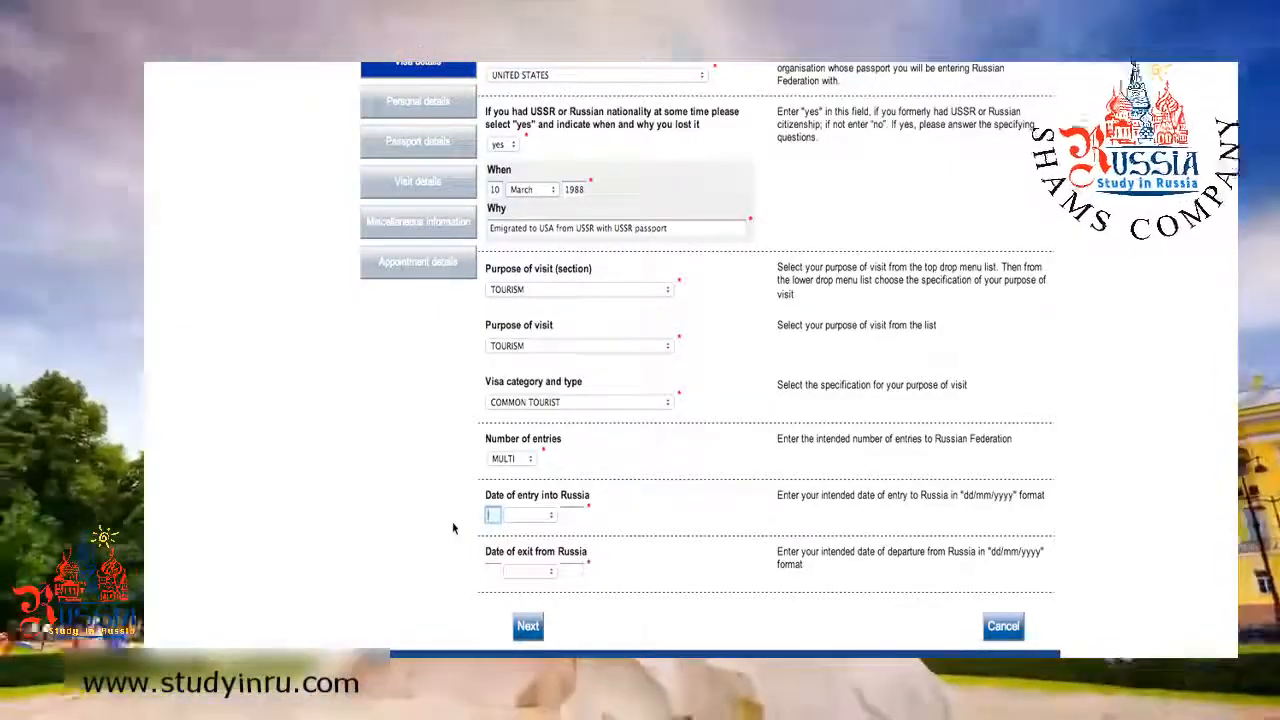
pyautogui.write('10')
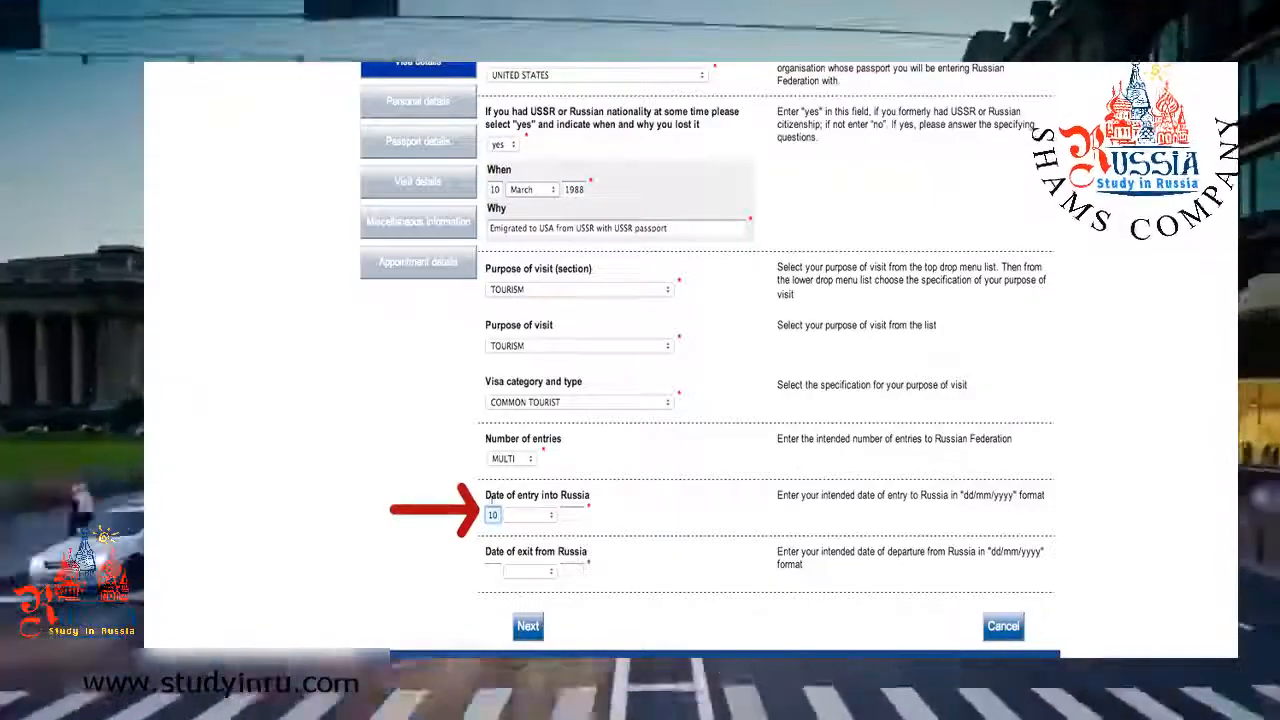
pyautogui.click(529, 515)
pyautogui.click(515, 554)
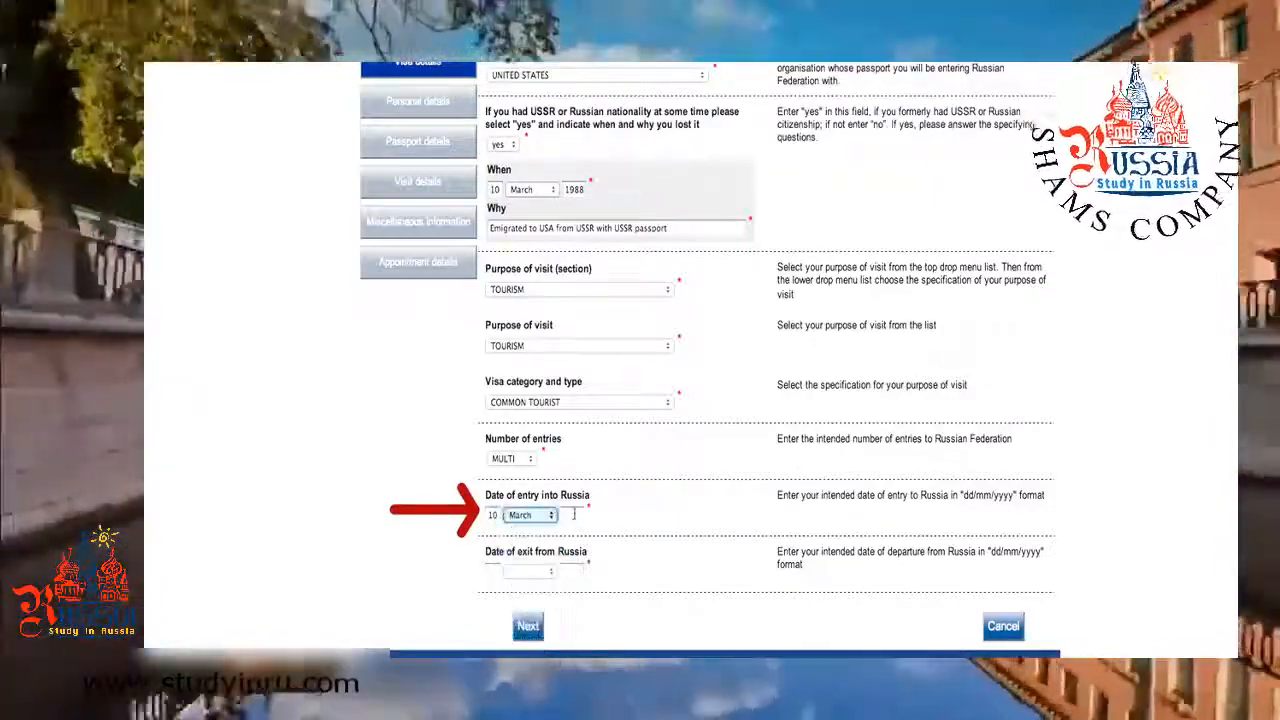
pyautogui.click(574, 514)
pyautogui.write('201')
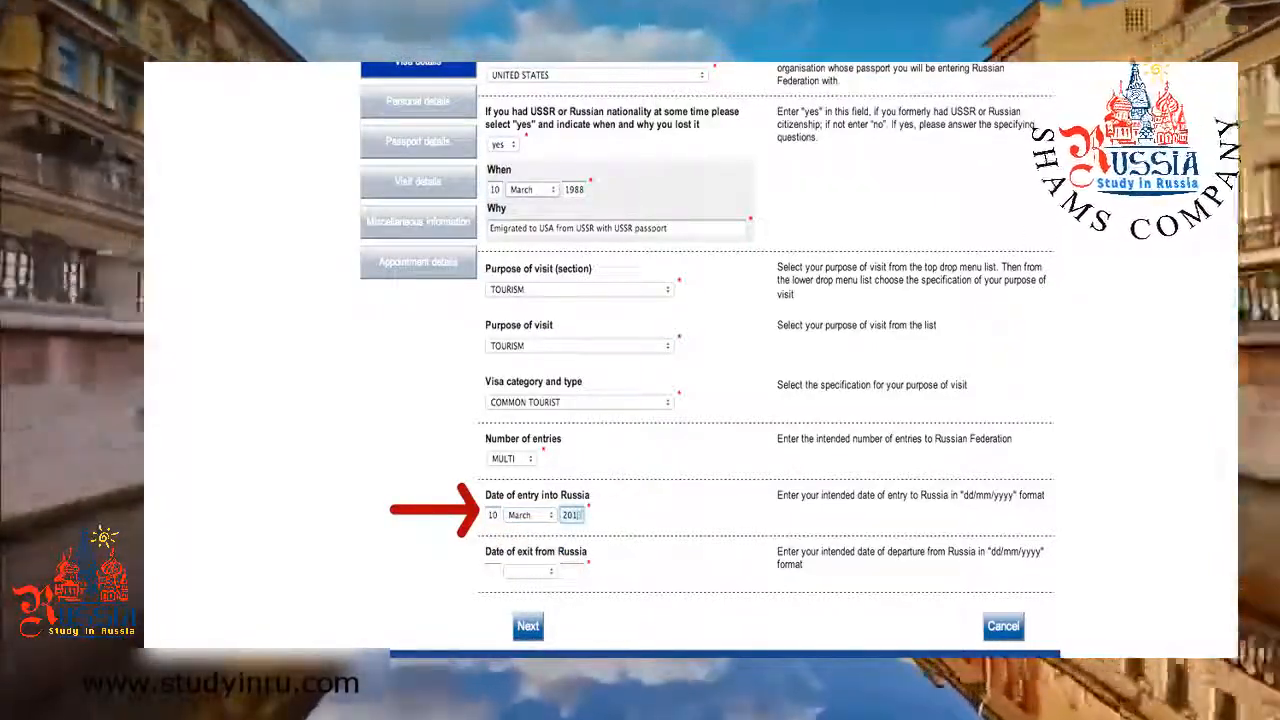
pyautogui.write('3')
# Set the exit date to 9 March 2016 and continue to personal details.
pyautogui.click(493, 570)
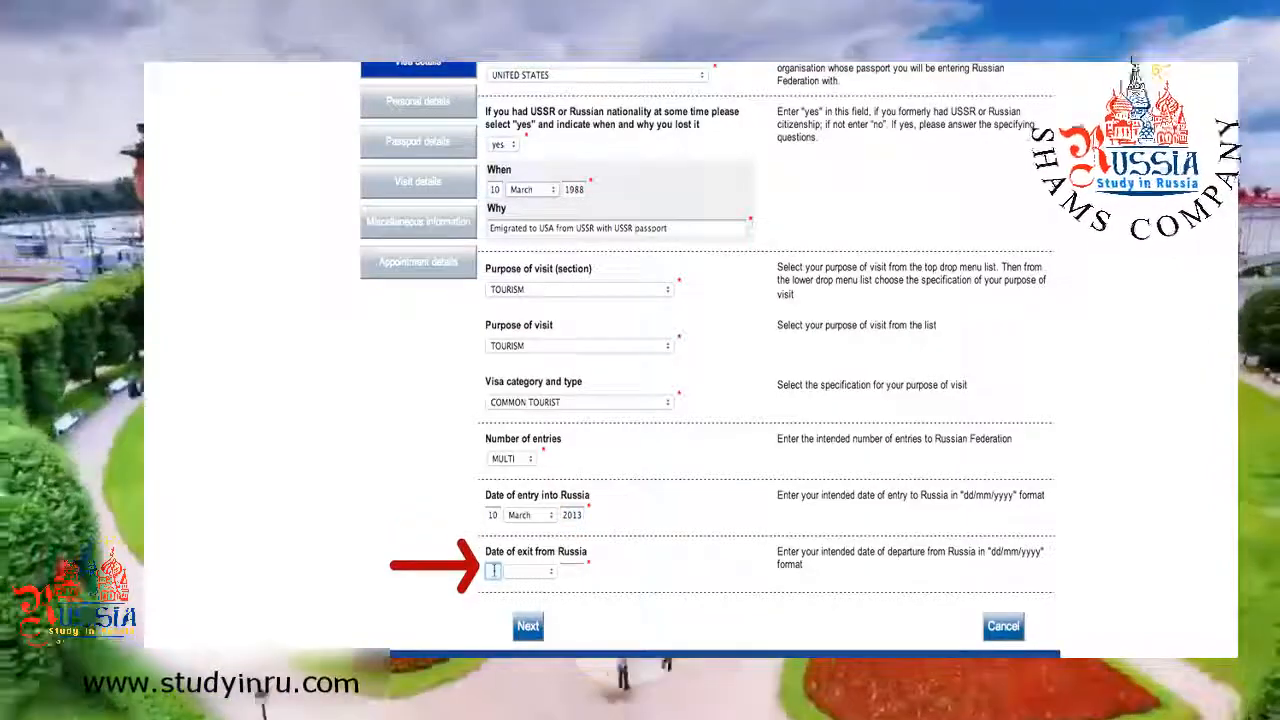
pyautogui.write('9')
pyautogui.click(526, 571)
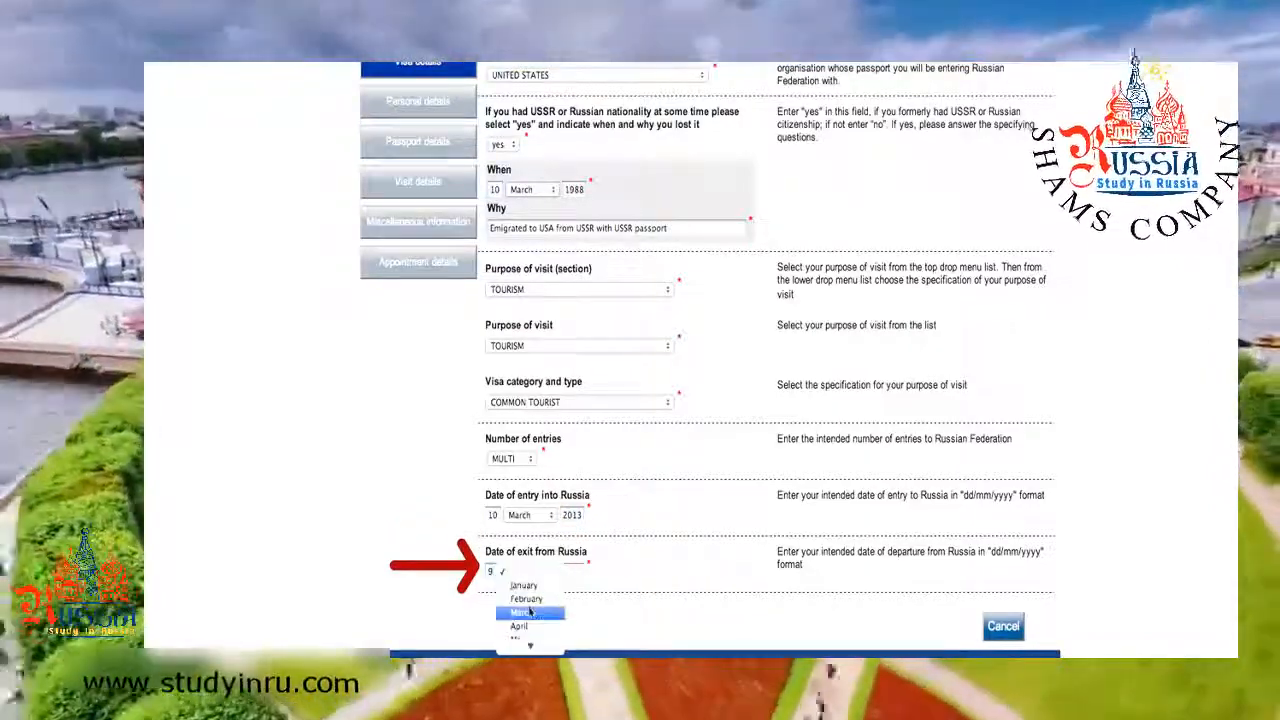
pyautogui.click(529, 612)
pyautogui.click(573, 570)
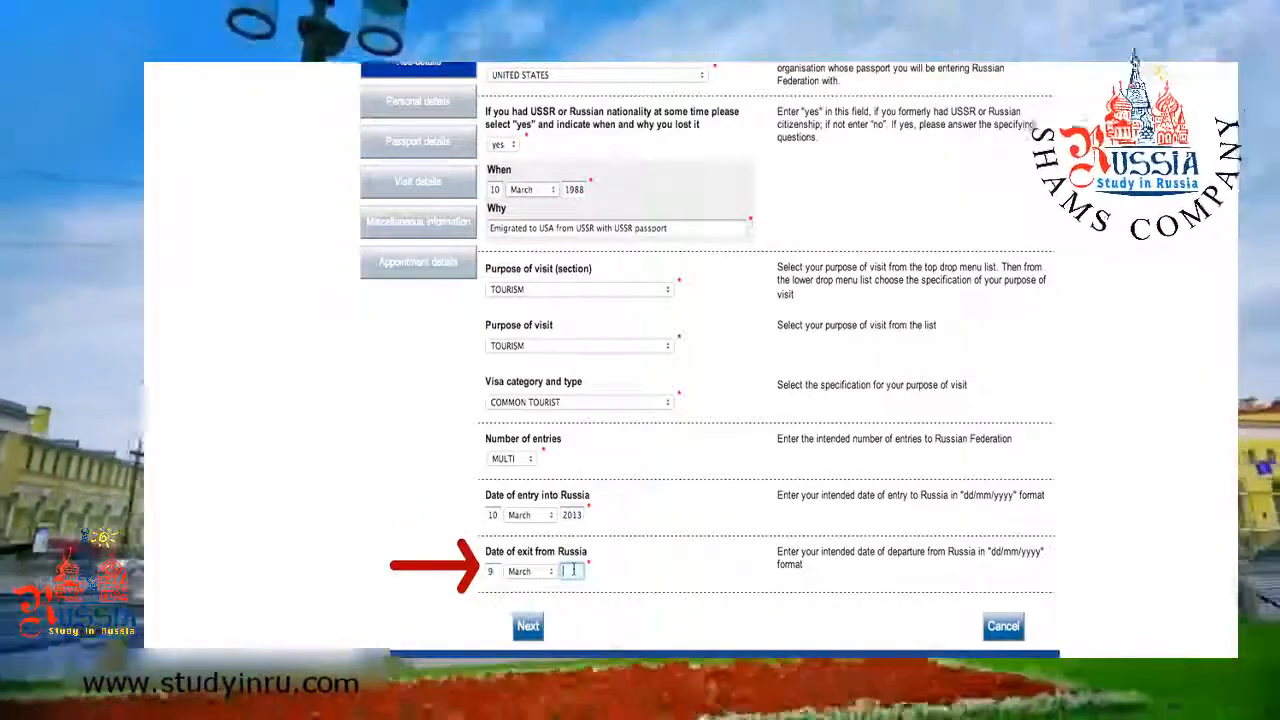
pyautogui.write('2016')
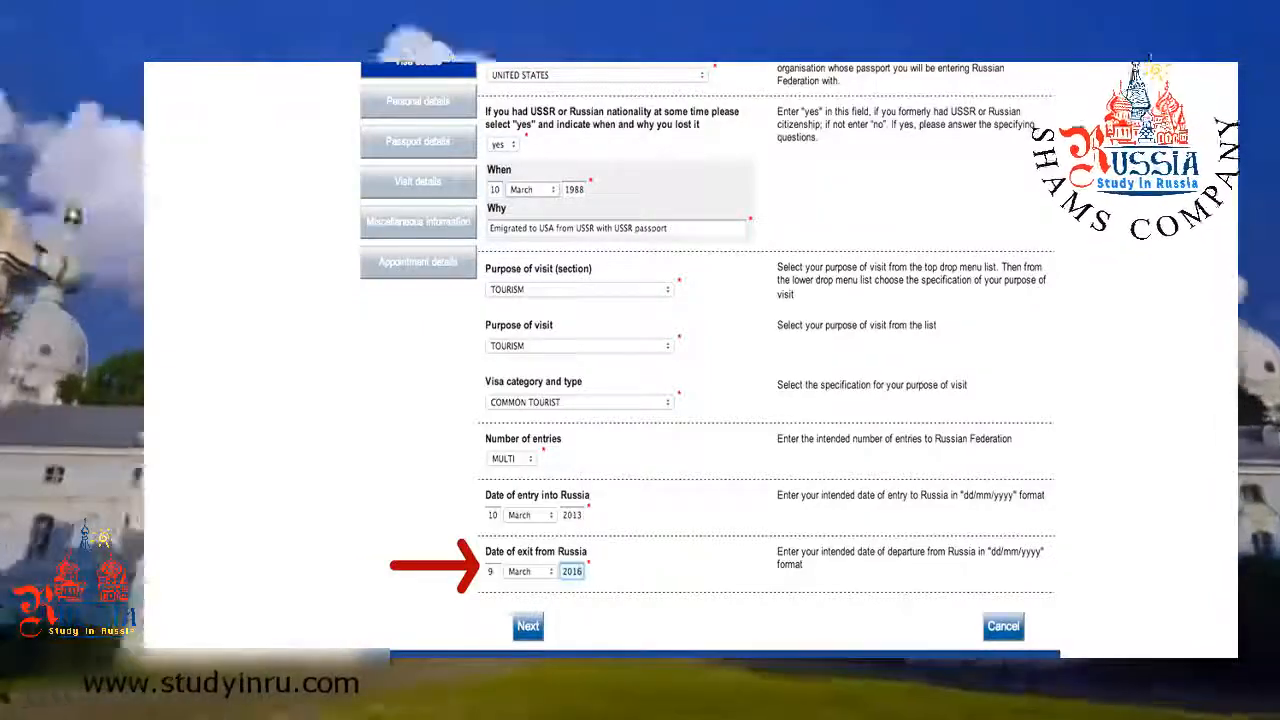
pyautogui.scroll(-2, 617, 576)
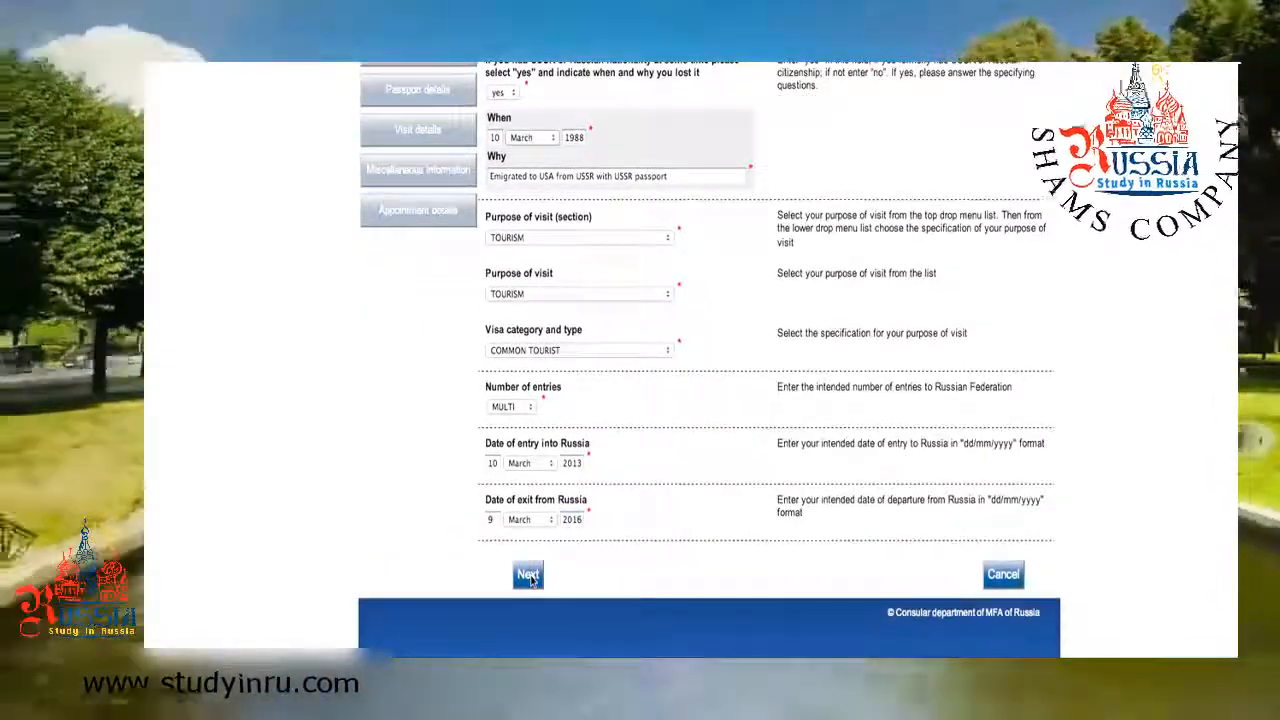
pyautogui.click(528, 576)
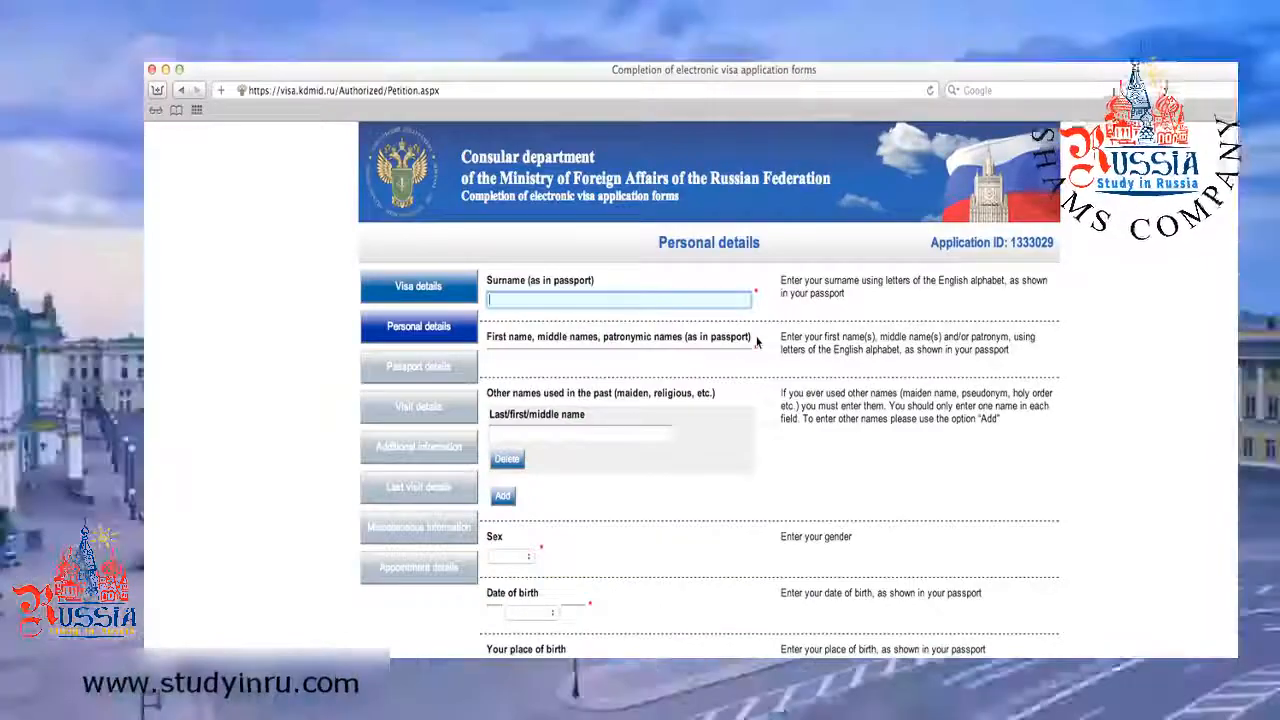
# Enter the applicant's surname and first names.
pyautogui.write('Smi')
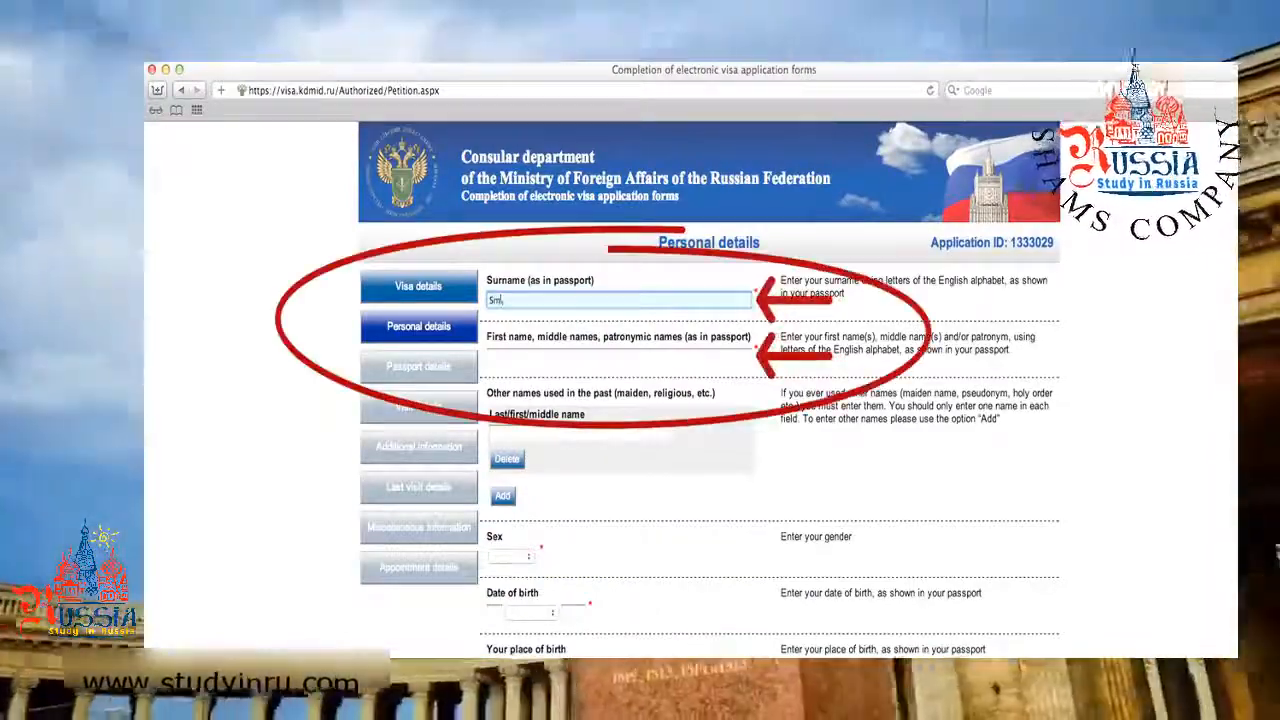
pyautogui.write('th')
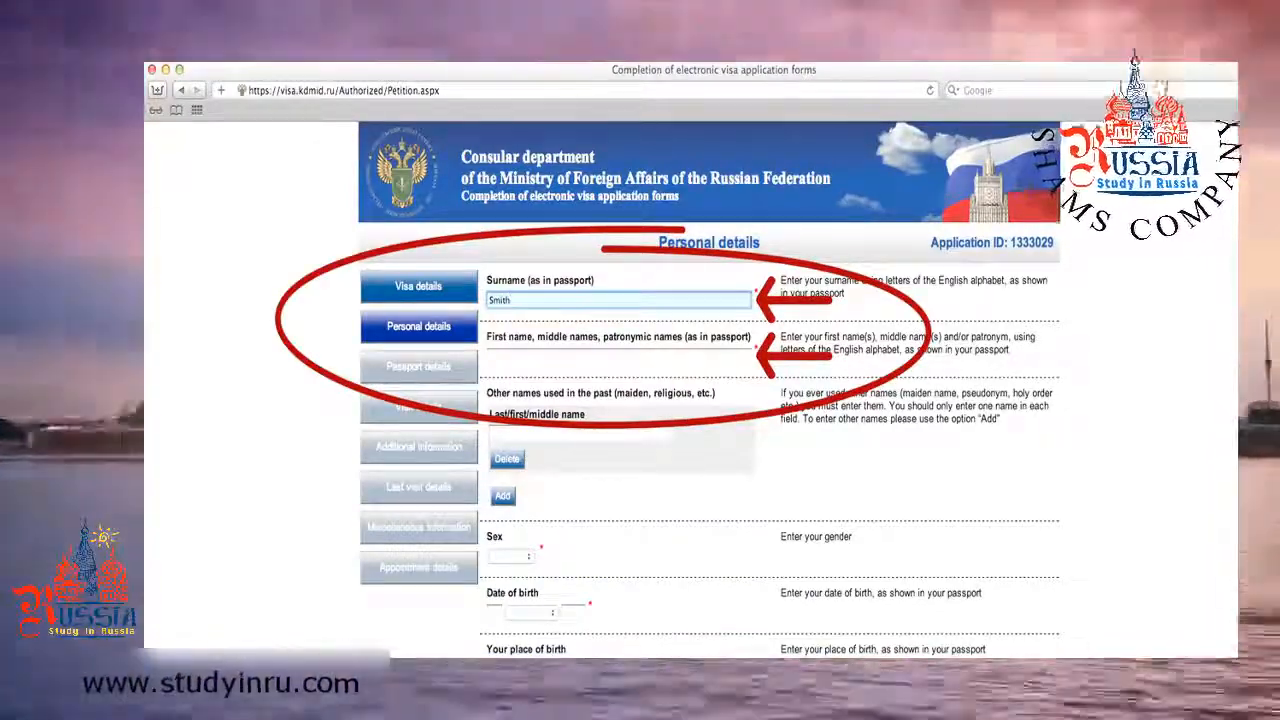
pyautogui.click(746, 362)
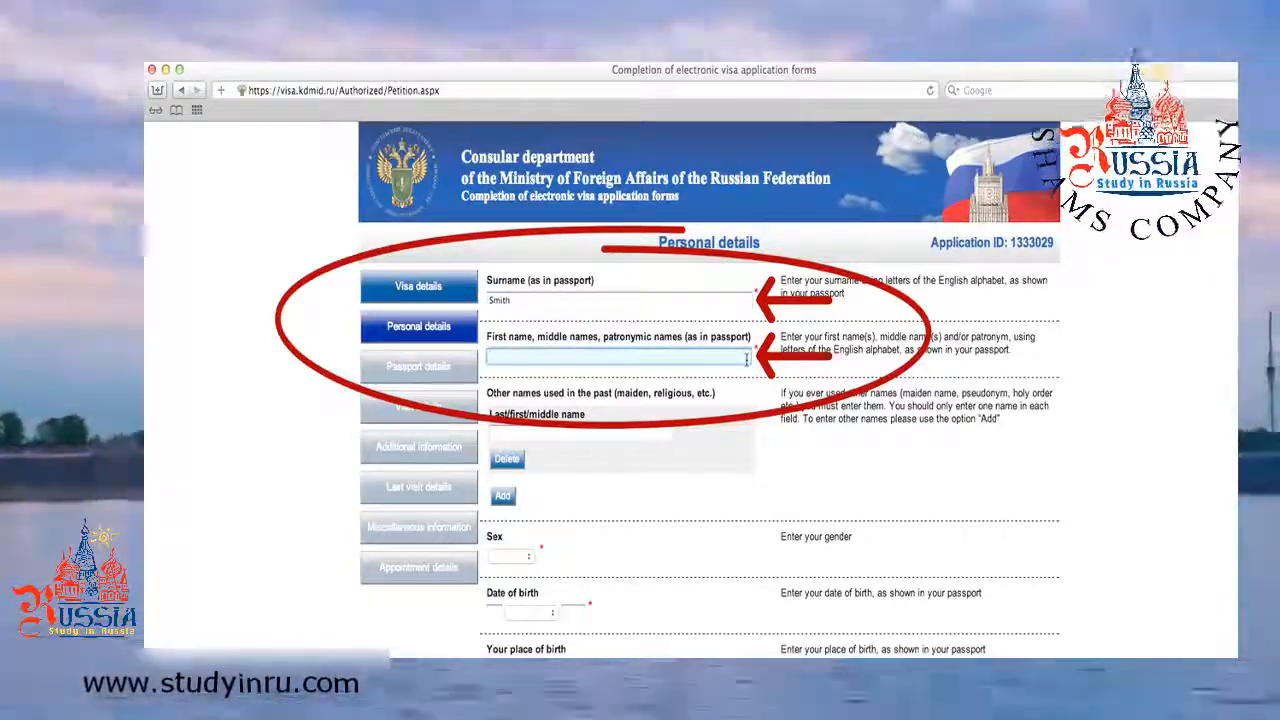
pyautogui.write('J')
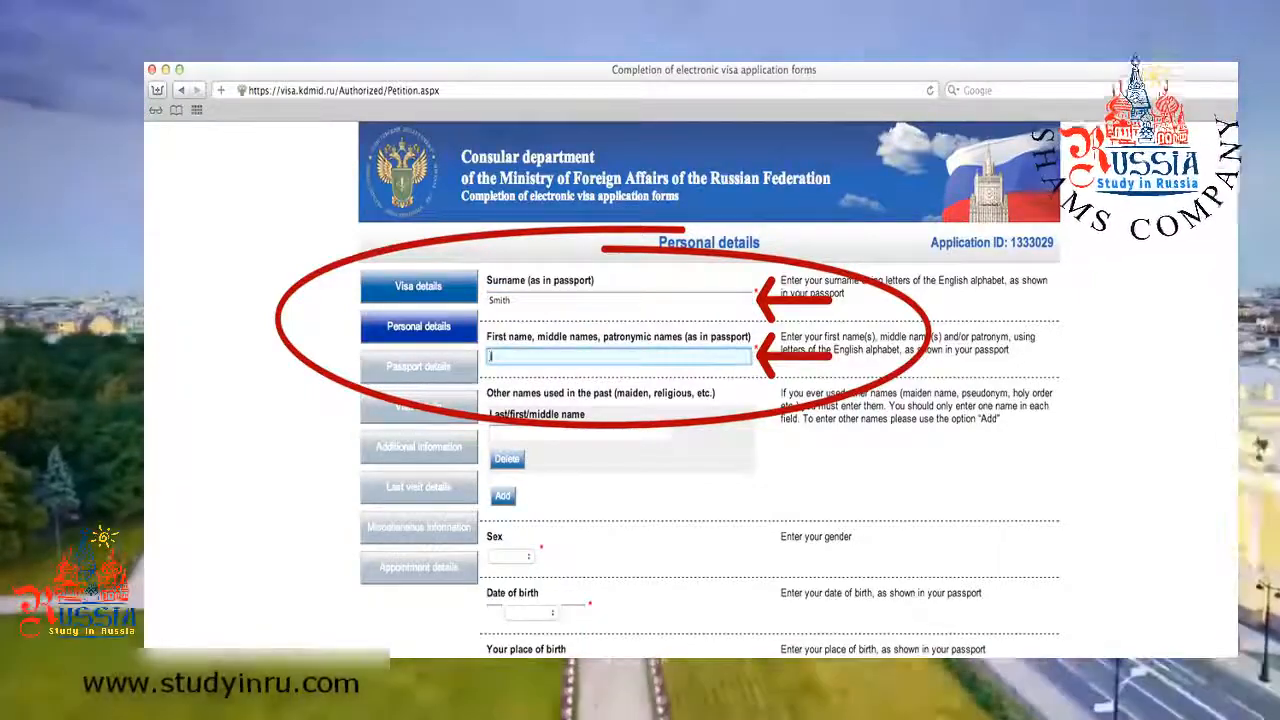
pyautogui.write('ohn Calvin')
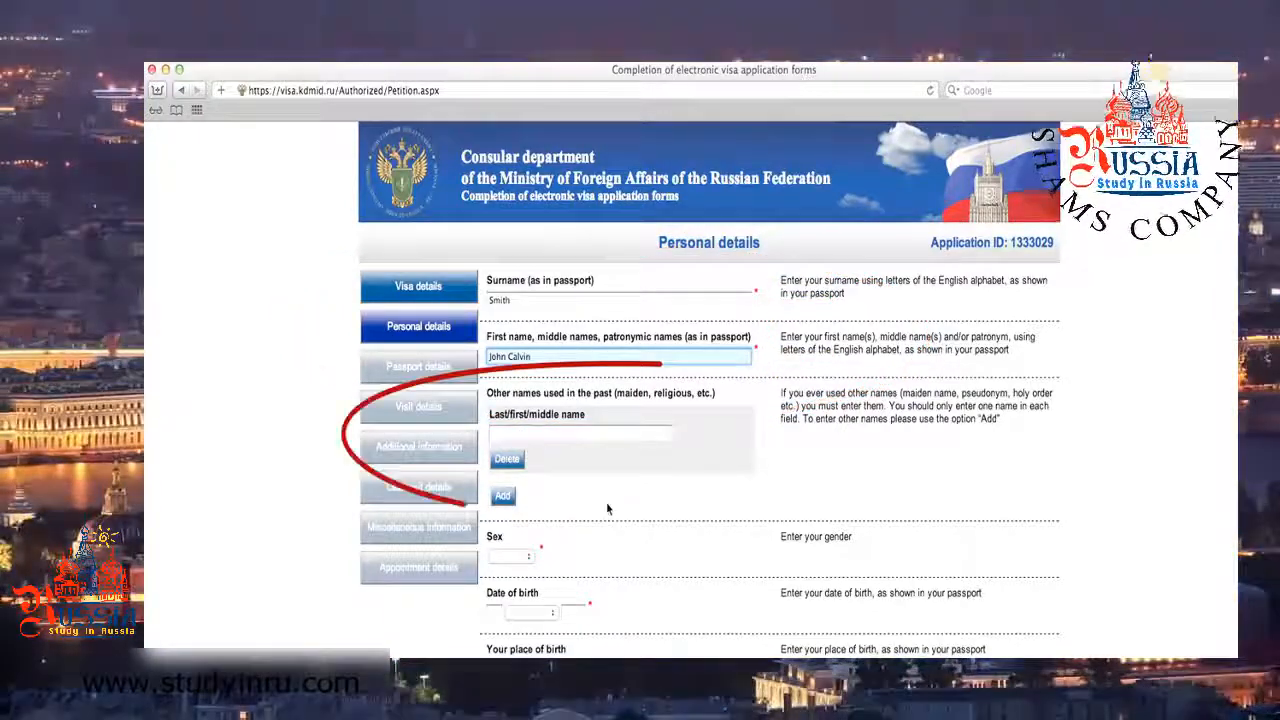
pyautogui.click(594, 434)
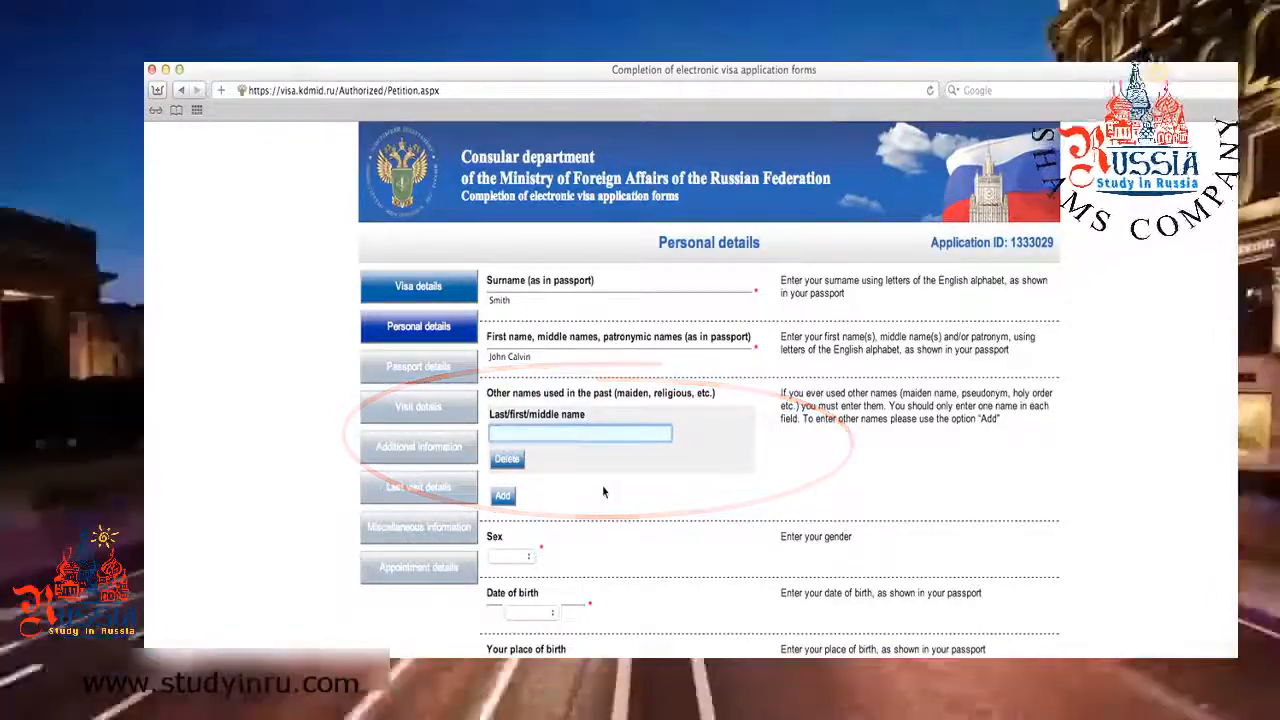
pyautogui.scroll(-3, 602, 491)
pyautogui.click(515, 444)
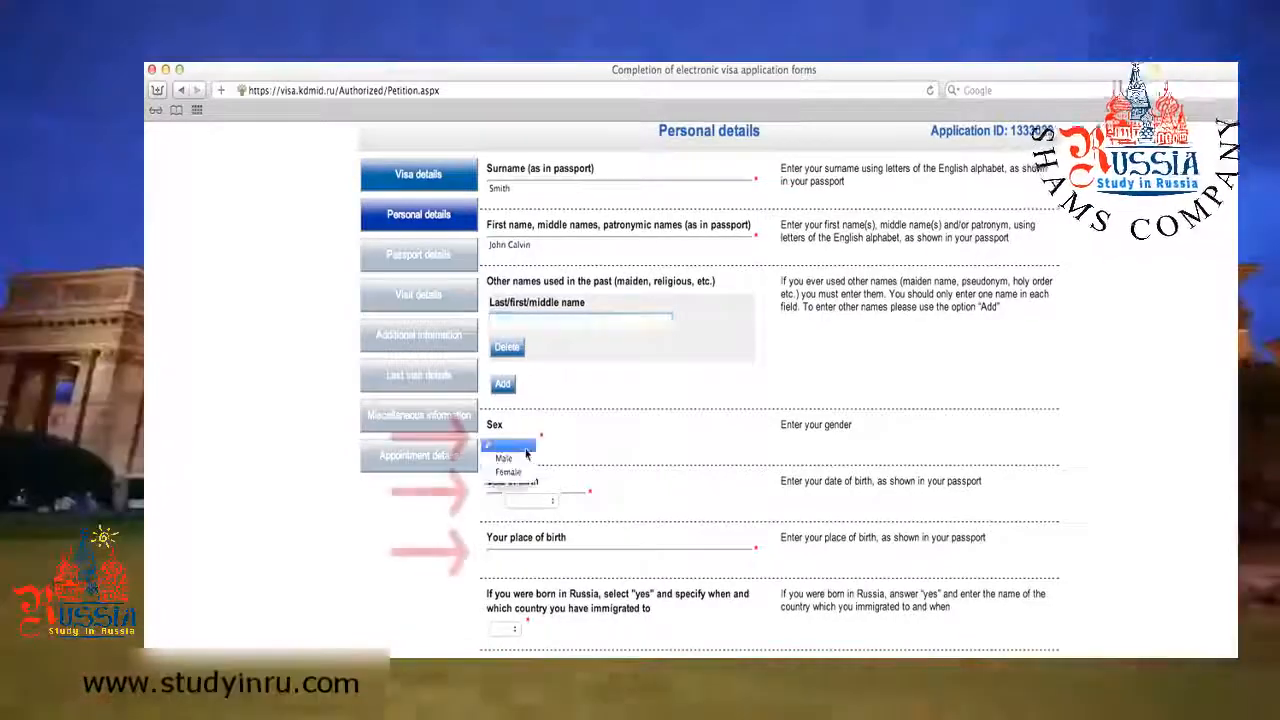
pyautogui.click(505, 455)
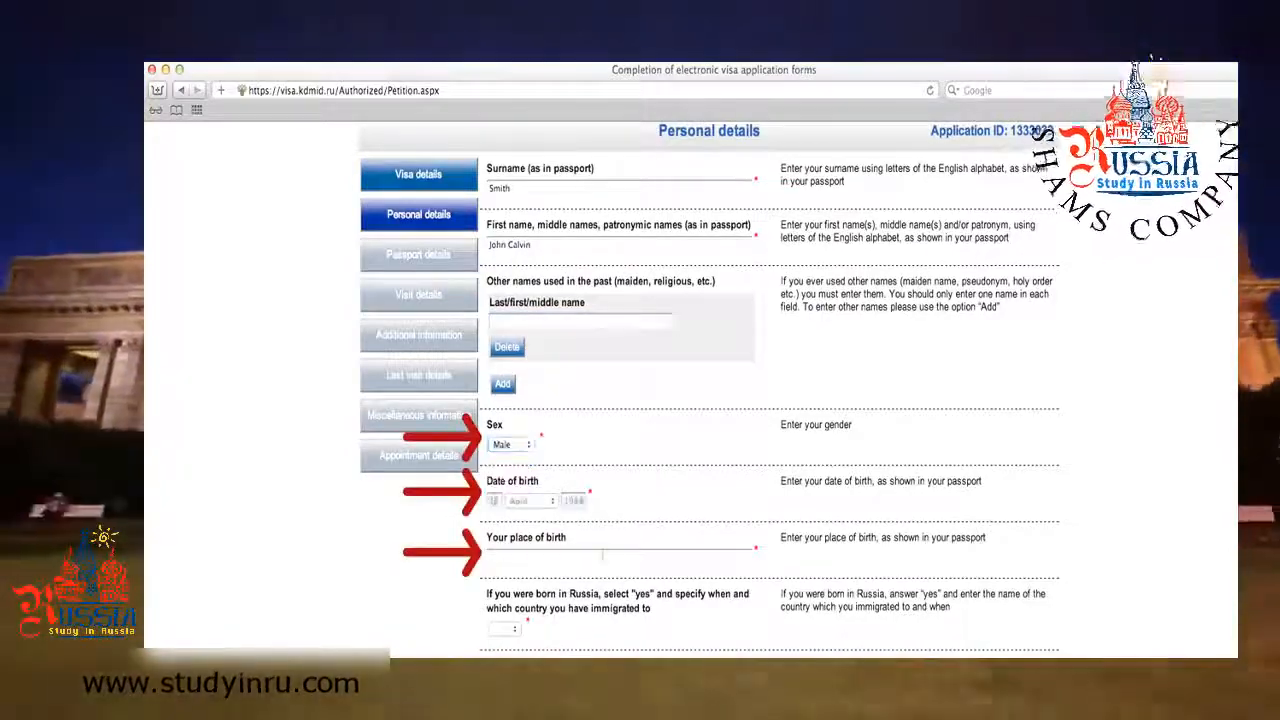
pyautogui.click(602, 556)
pyautogui.write('Washington DC')
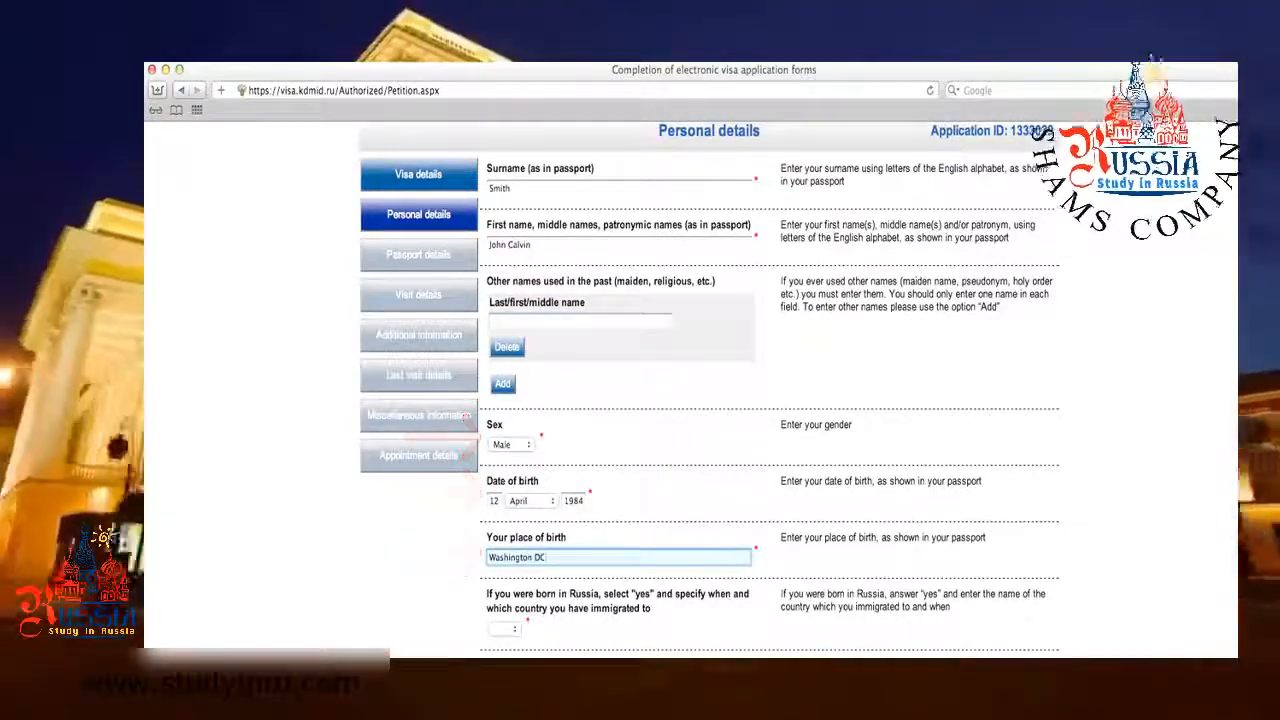
pyautogui.click(530, 321)
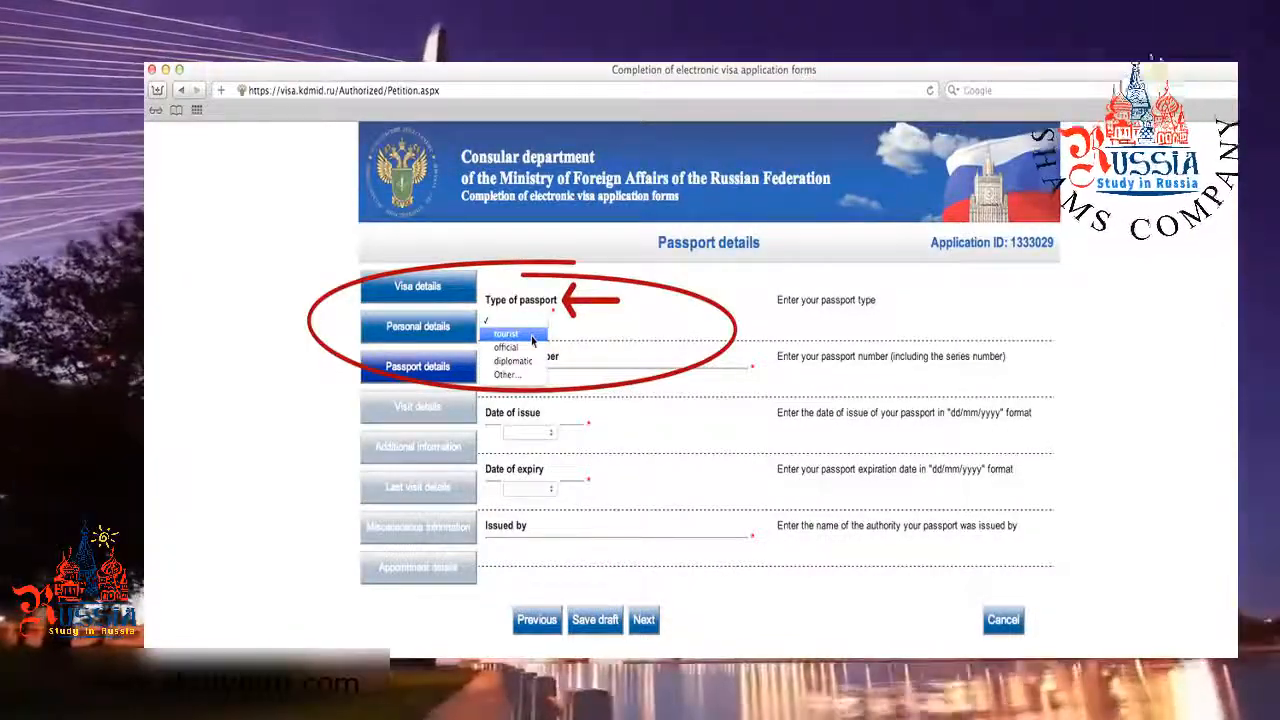
# Choose a tourist passport, enter its number and issue date 18 February 2013.
pyautogui.click(532, 338)
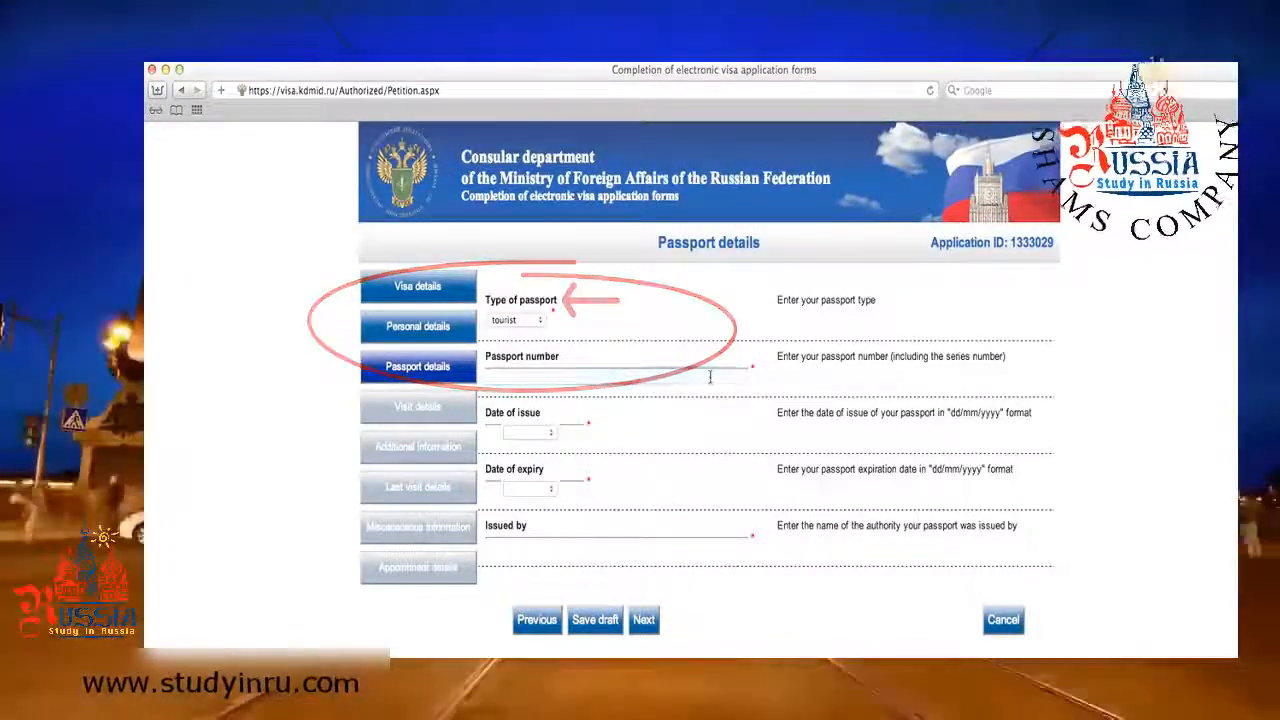
pyautogui.click(710, 377)
pyautogui.write('1111111111')
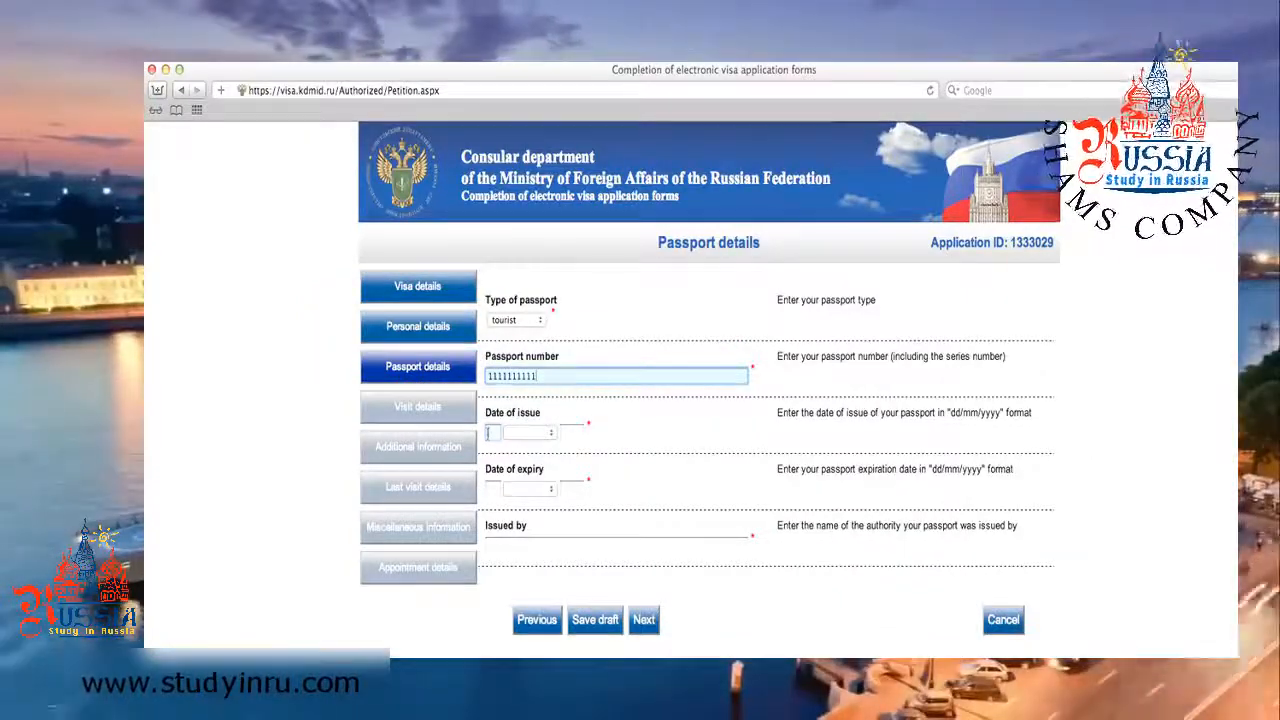
pyautogui.press('Tab')
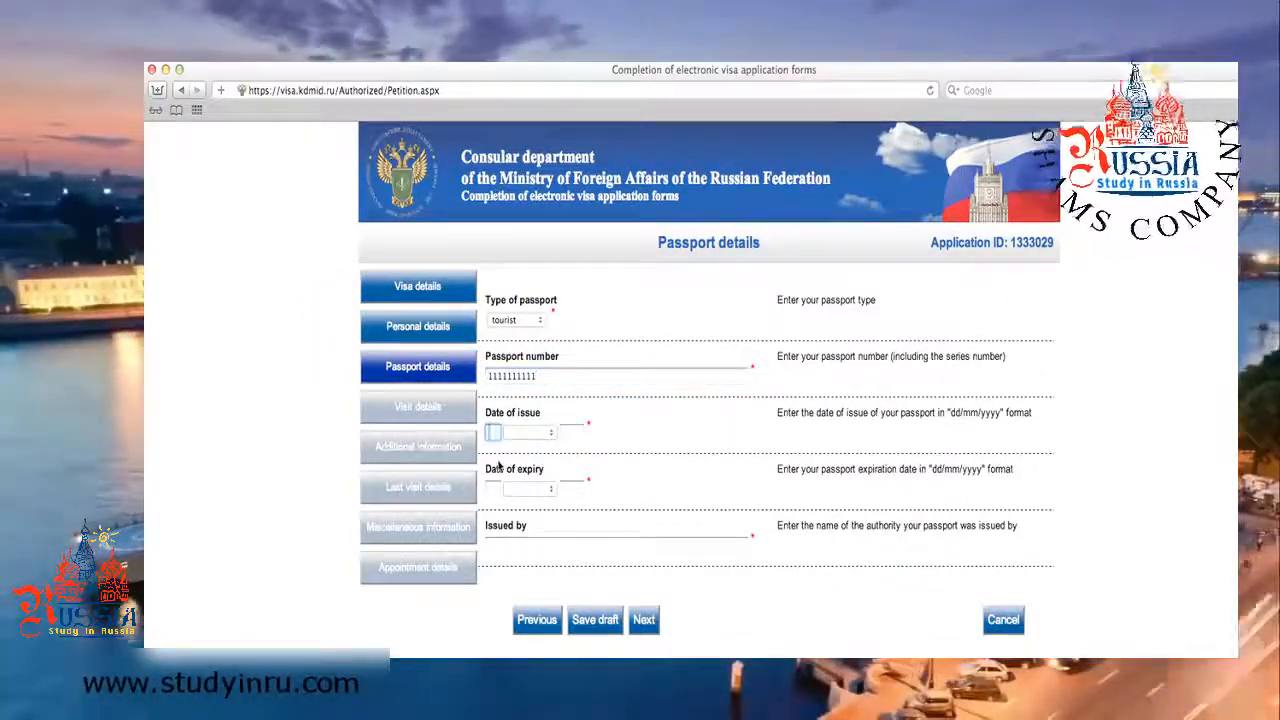
pyautogui.write('18')
pyautogui.click(542, 435)
pyautogui.click(525, 460)
pyautogui.click(573, 433)
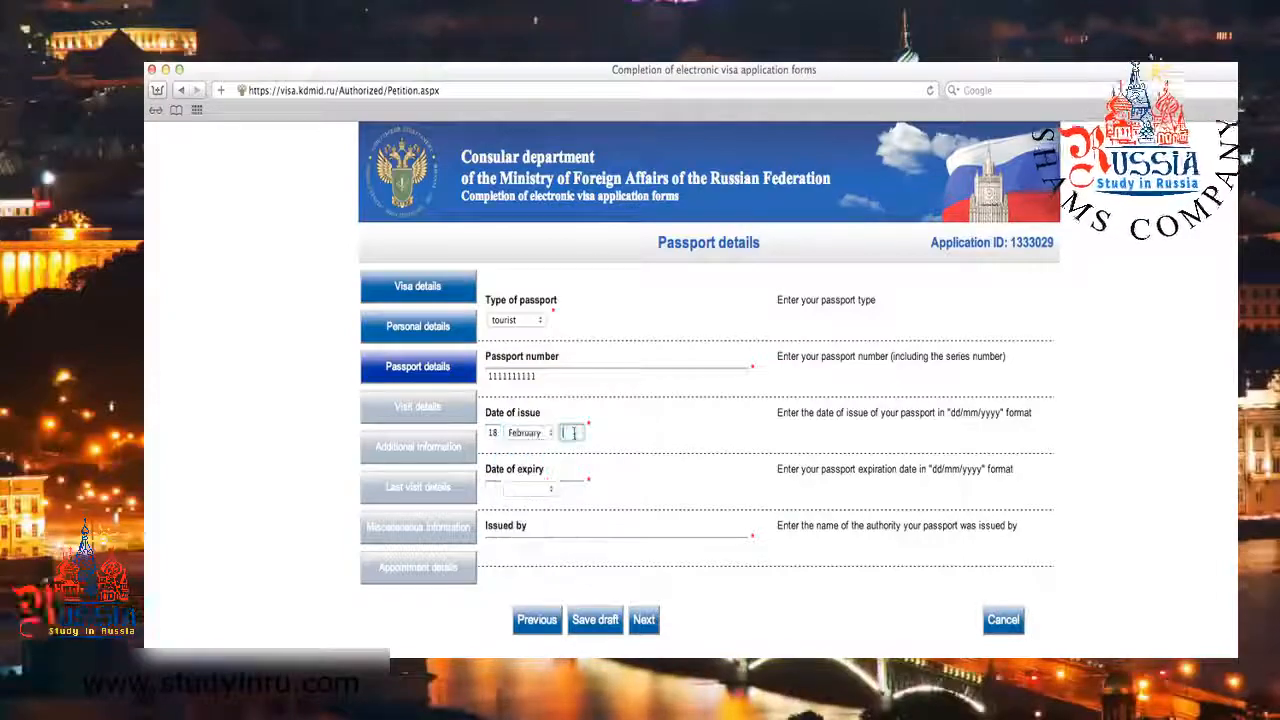
# Set the passport expiry date to 17 February 2023.
pyautogui.click(492, 488)
pyautogui.write('17')
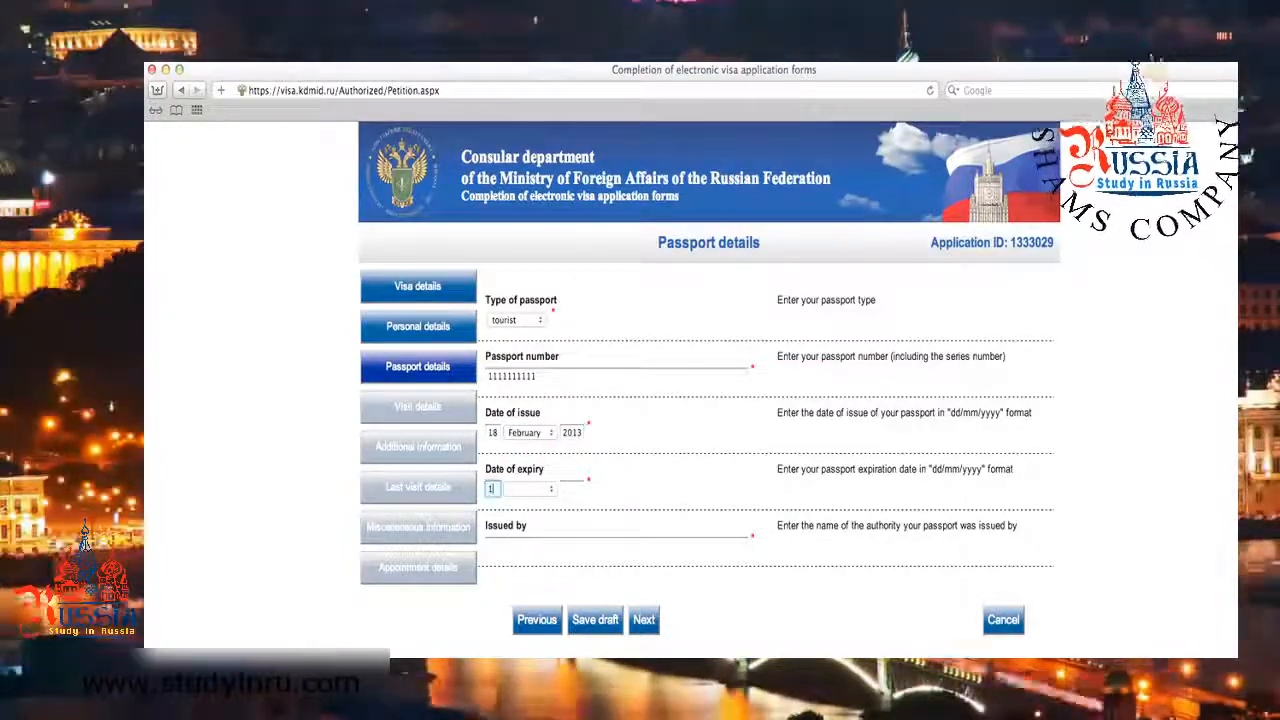
pyautogui.click(528, 488)
pyautogui.click(525, 513)
pyautogui.click(570, 488)
pyautogui.write('2023')
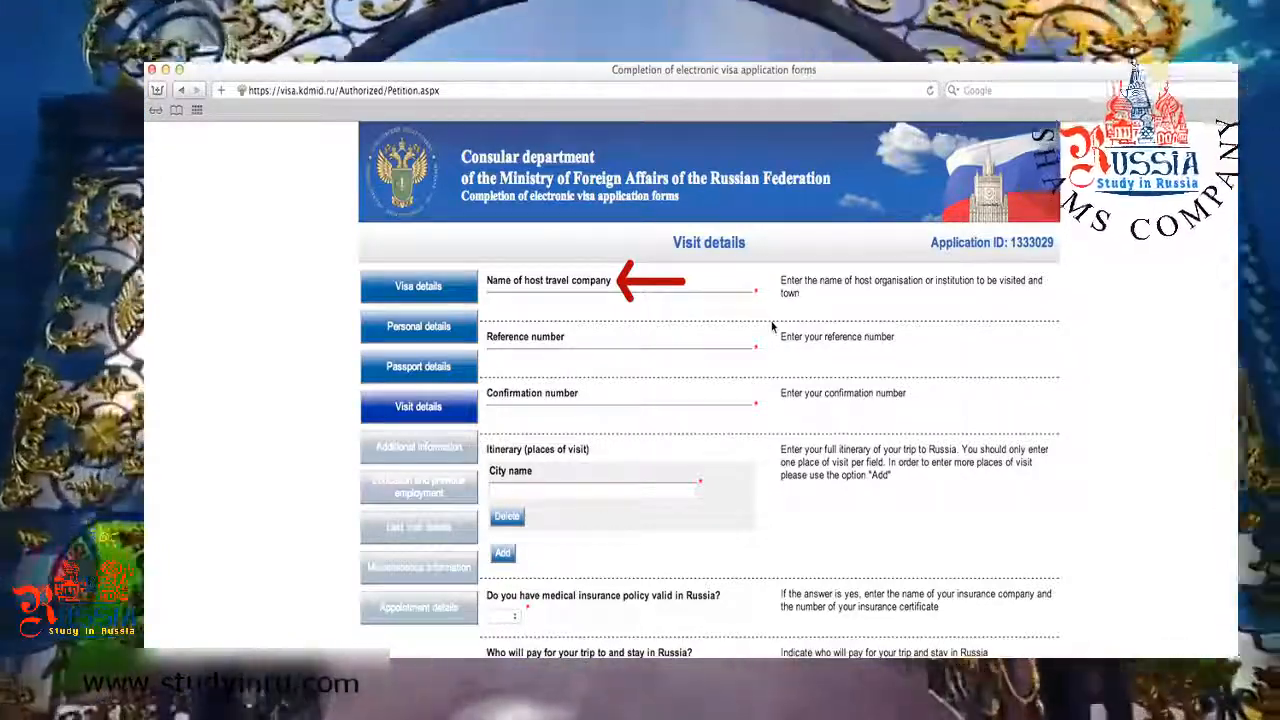
# Enter host company Rodeks with its reference and confirmation numbers, and add MOSCOW as itinerary city.
pyautogui.click(736, 299)
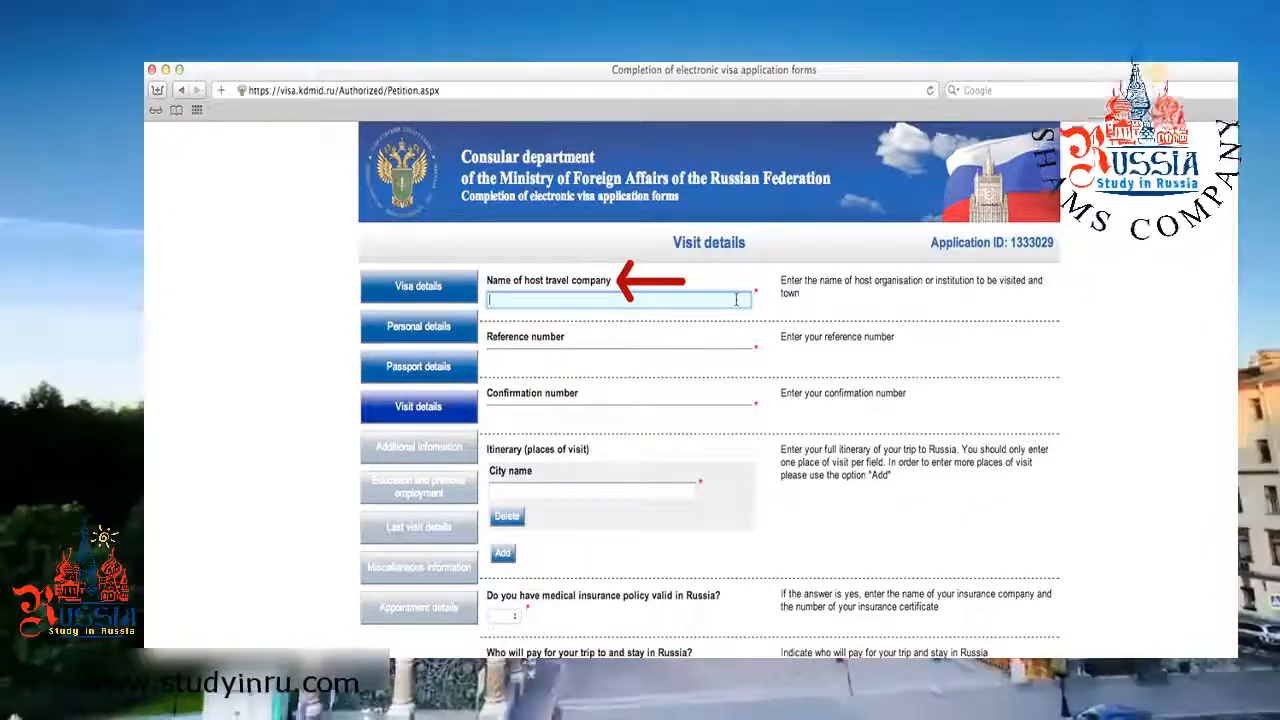
pyautogui.write('Rod')
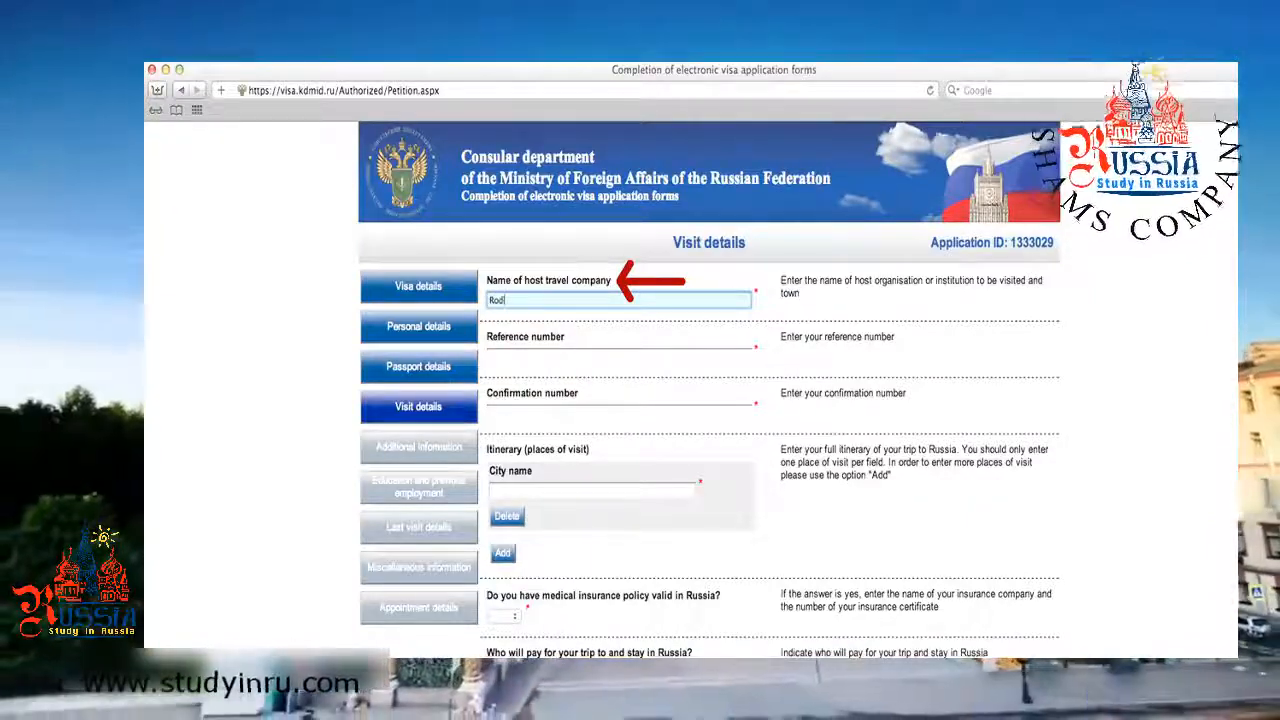
pyautogui.write('eks')
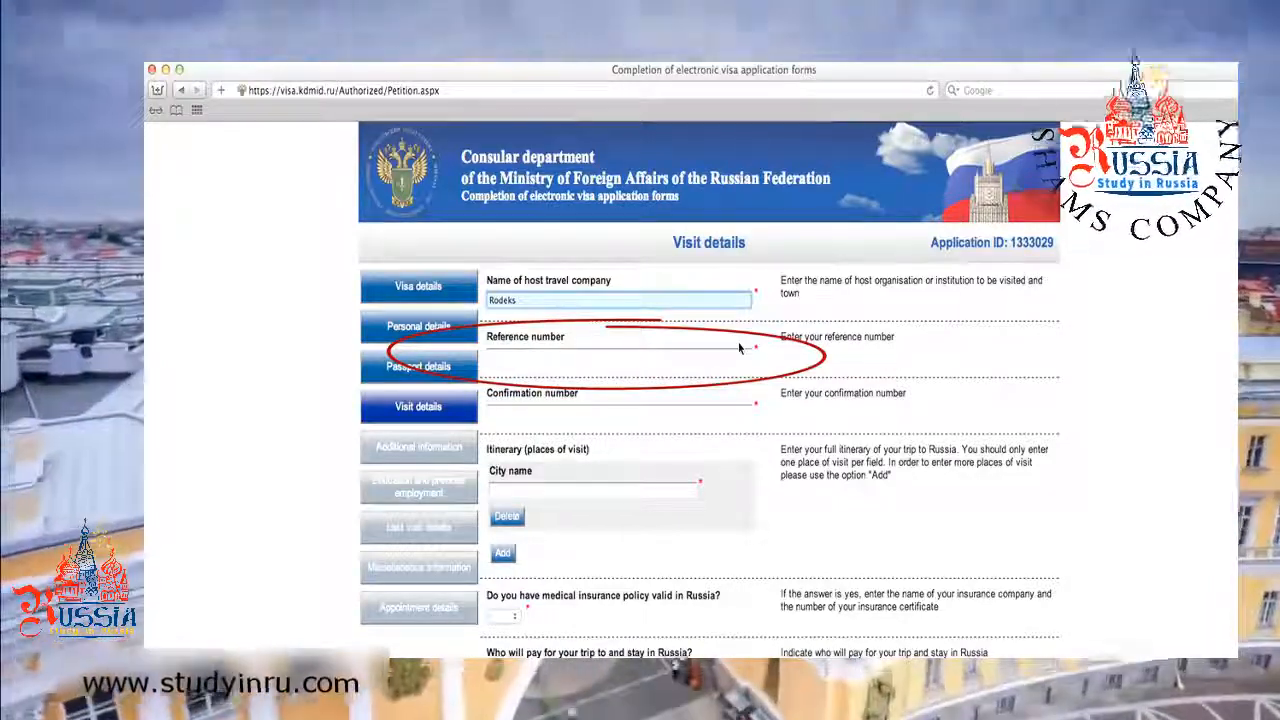
pyautogui.click(740, 350)
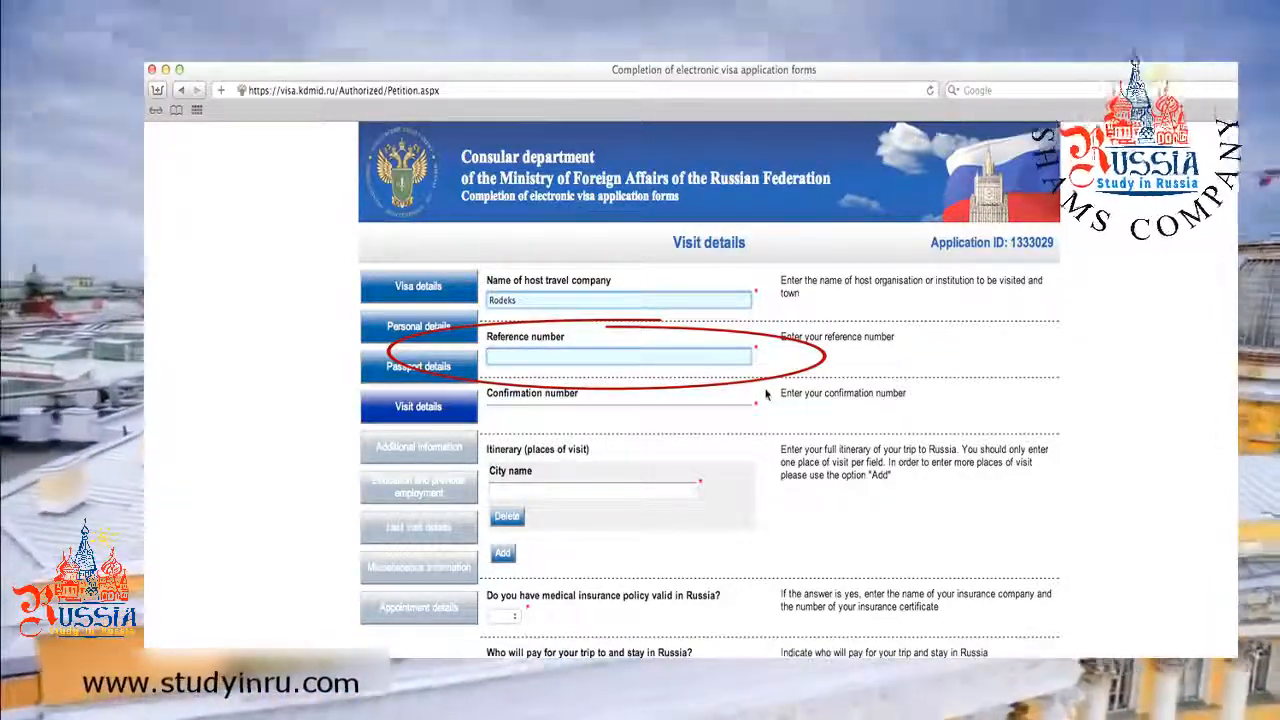
pyautogui.write('001')
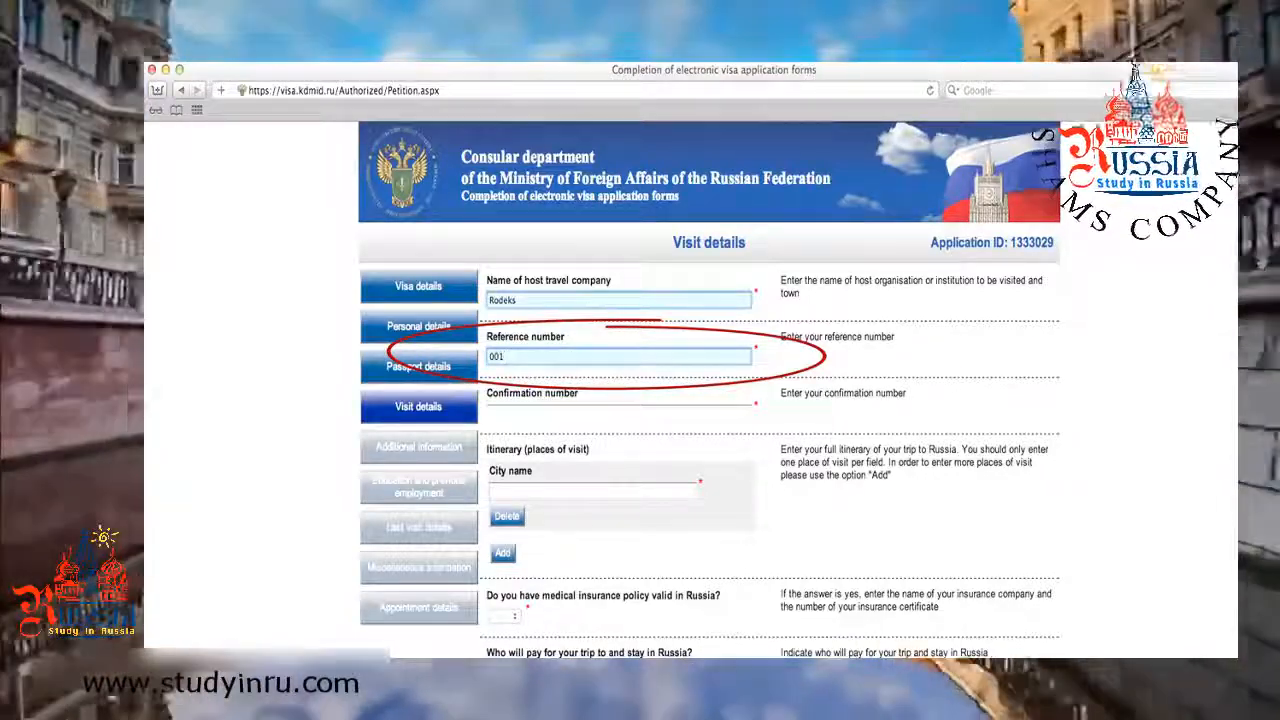
pyautogui.write('42')
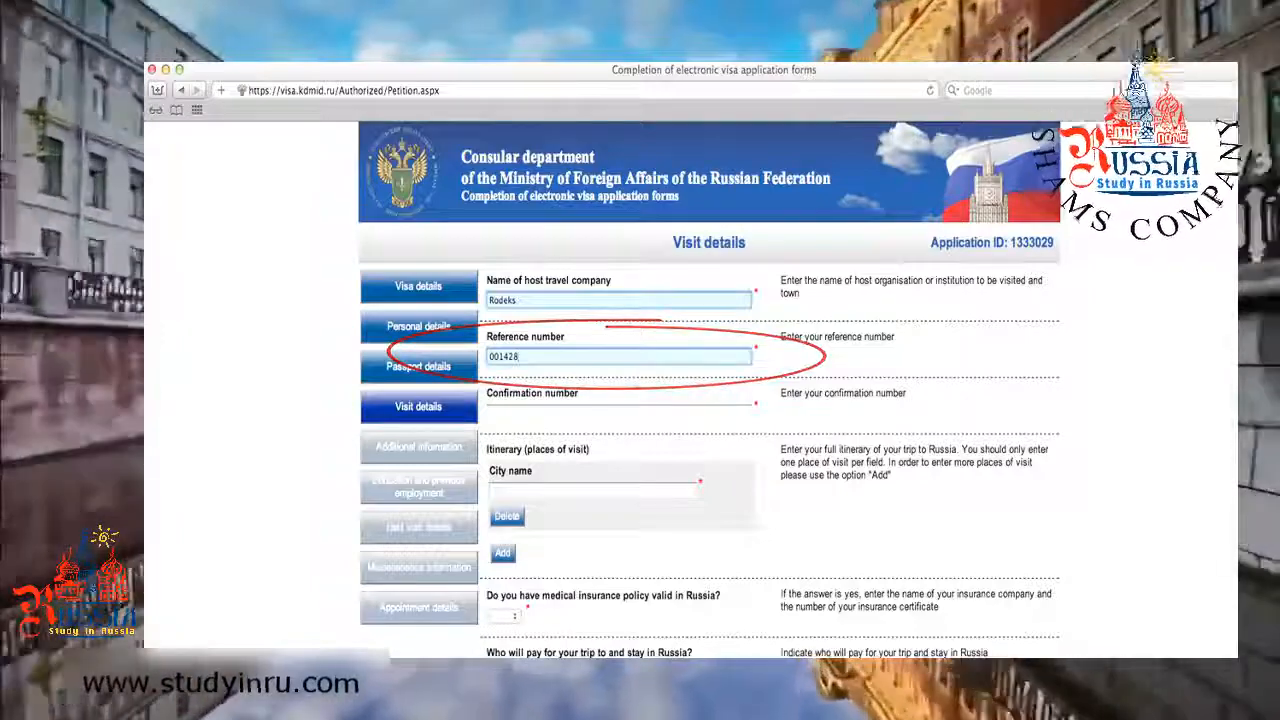
pyautogui.write('8')
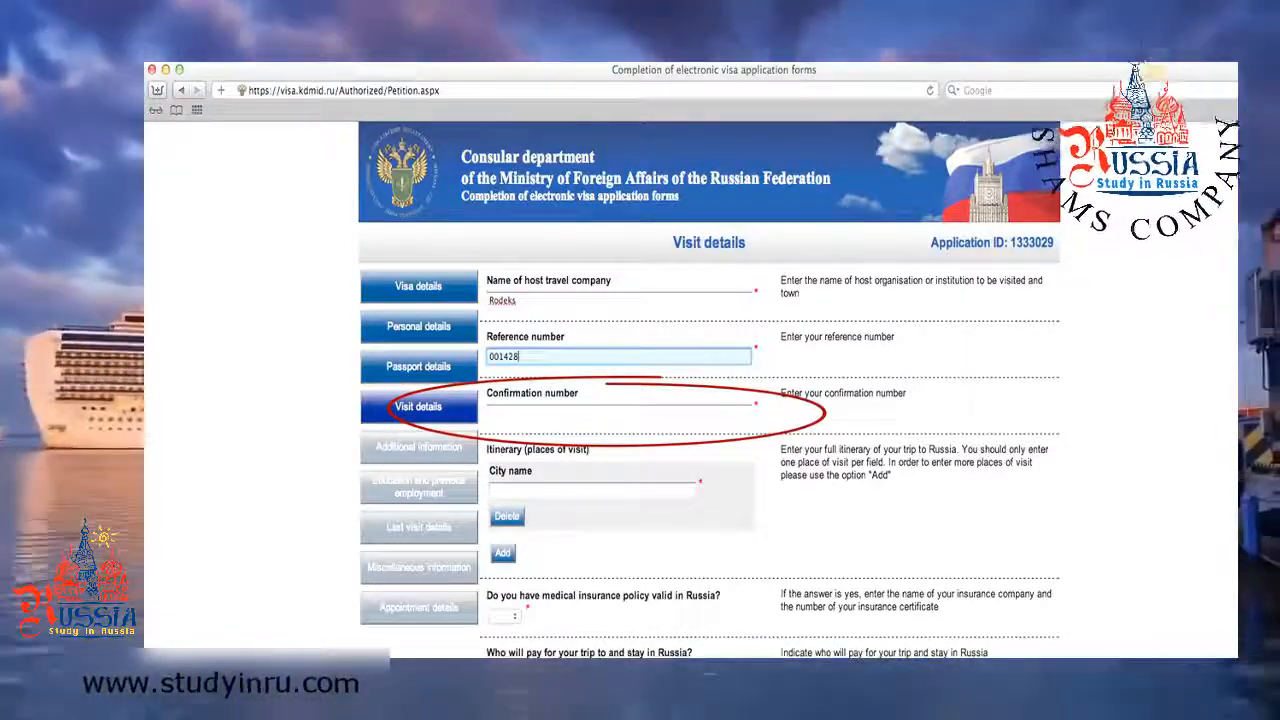
pyautogui.click(545, 414)
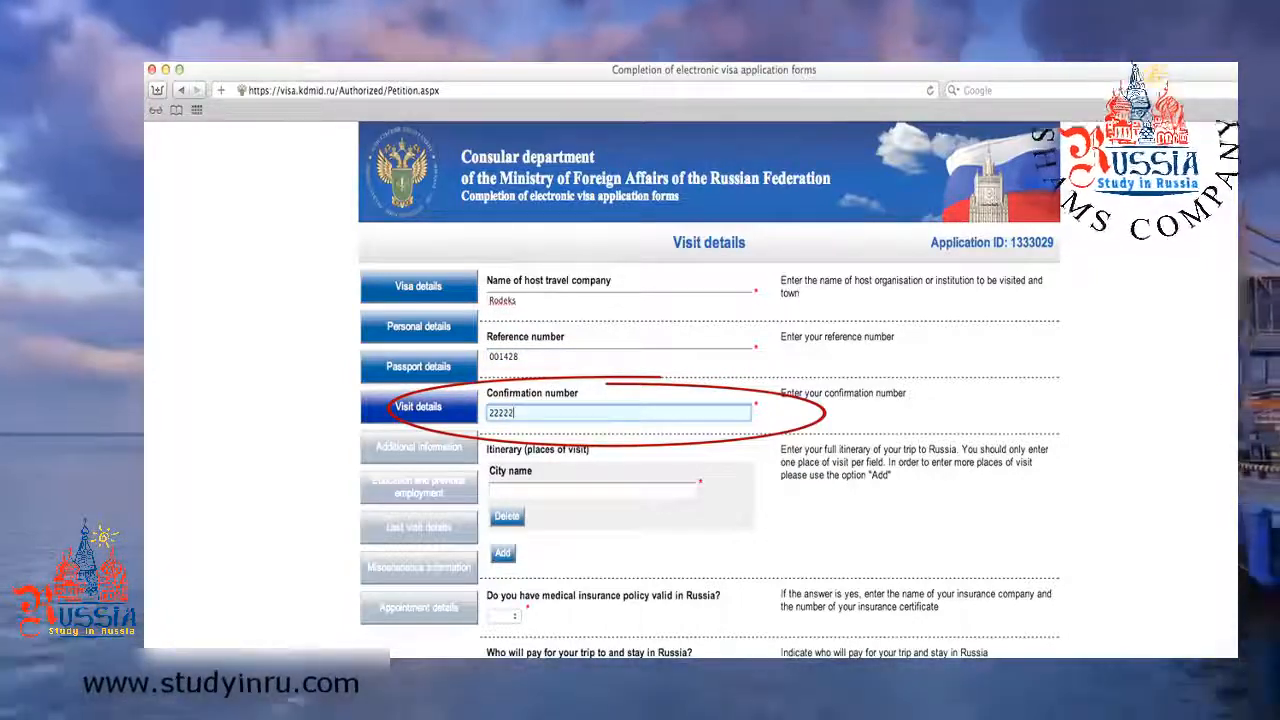
pyautogui.click(546, 491)
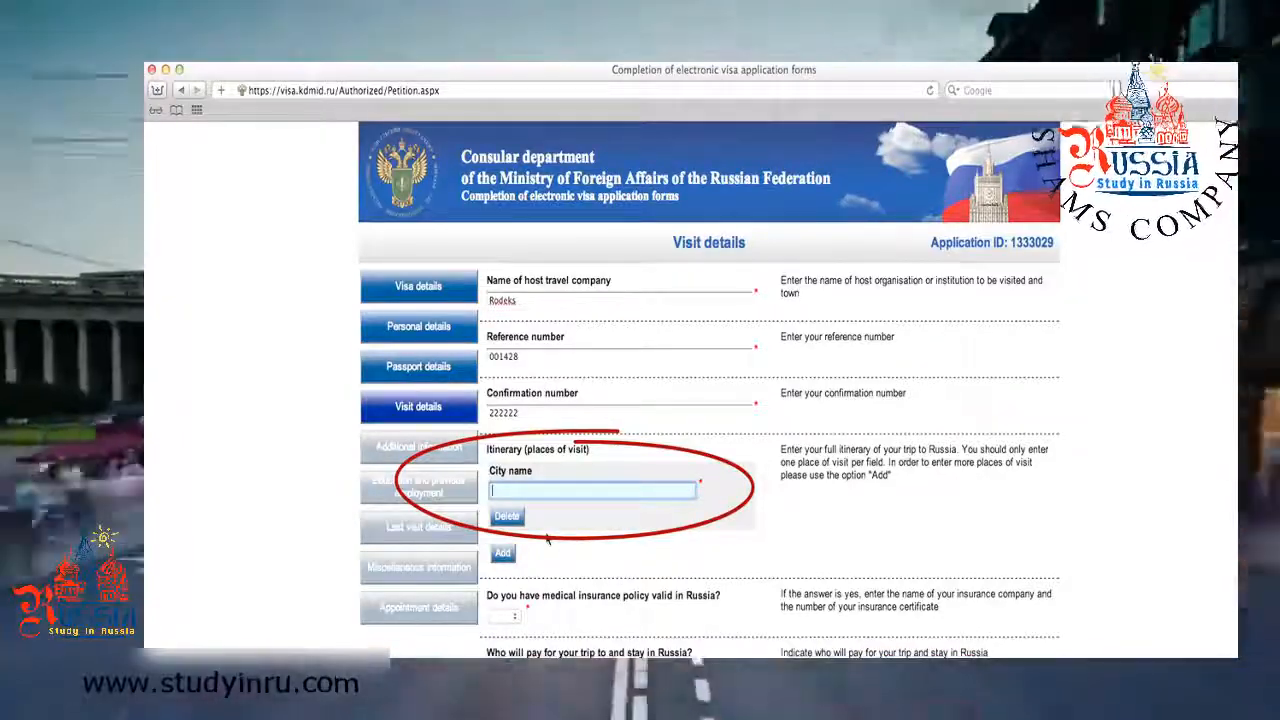
pyautogui.write('M')
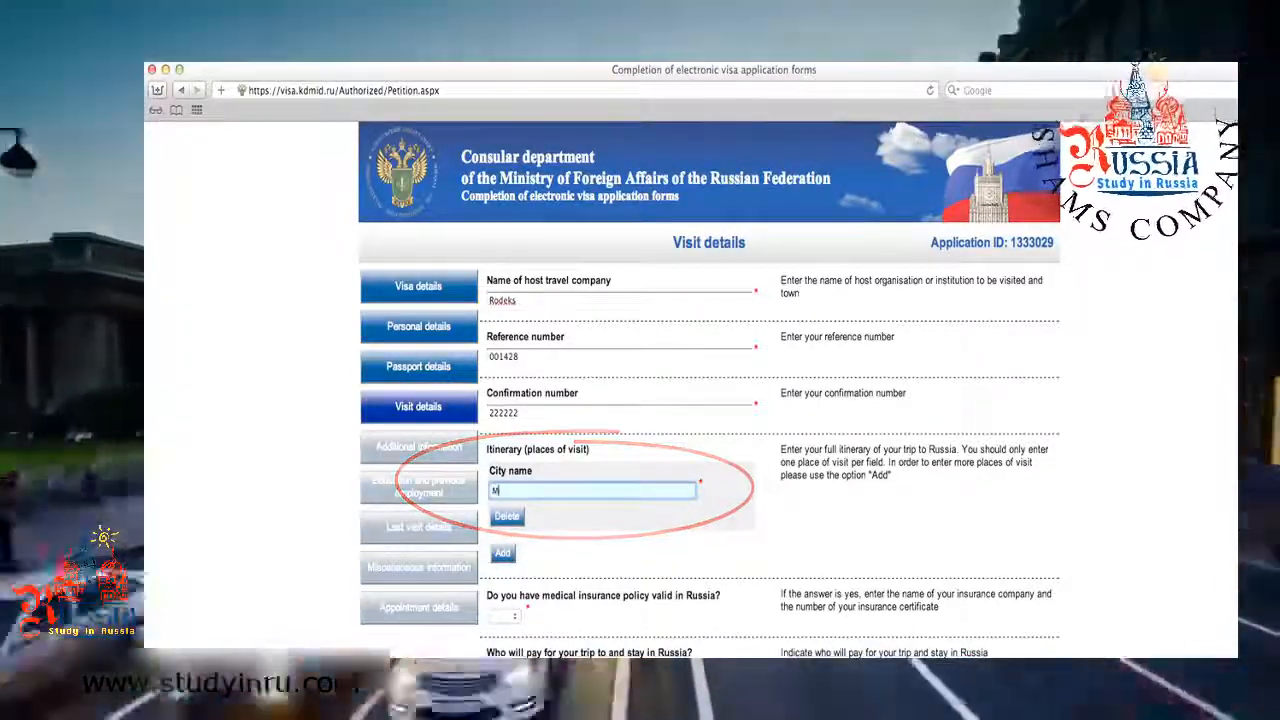
pyautogui.write('osco')
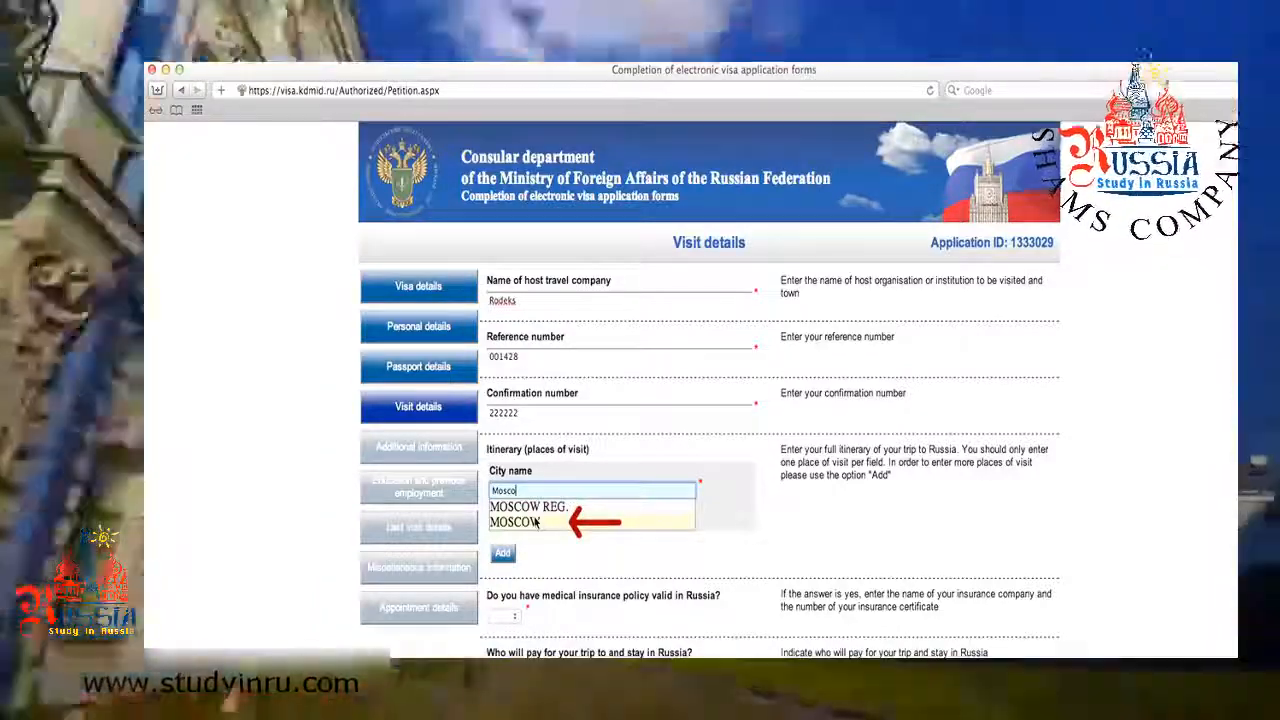
pyautogui.click(537, 522)
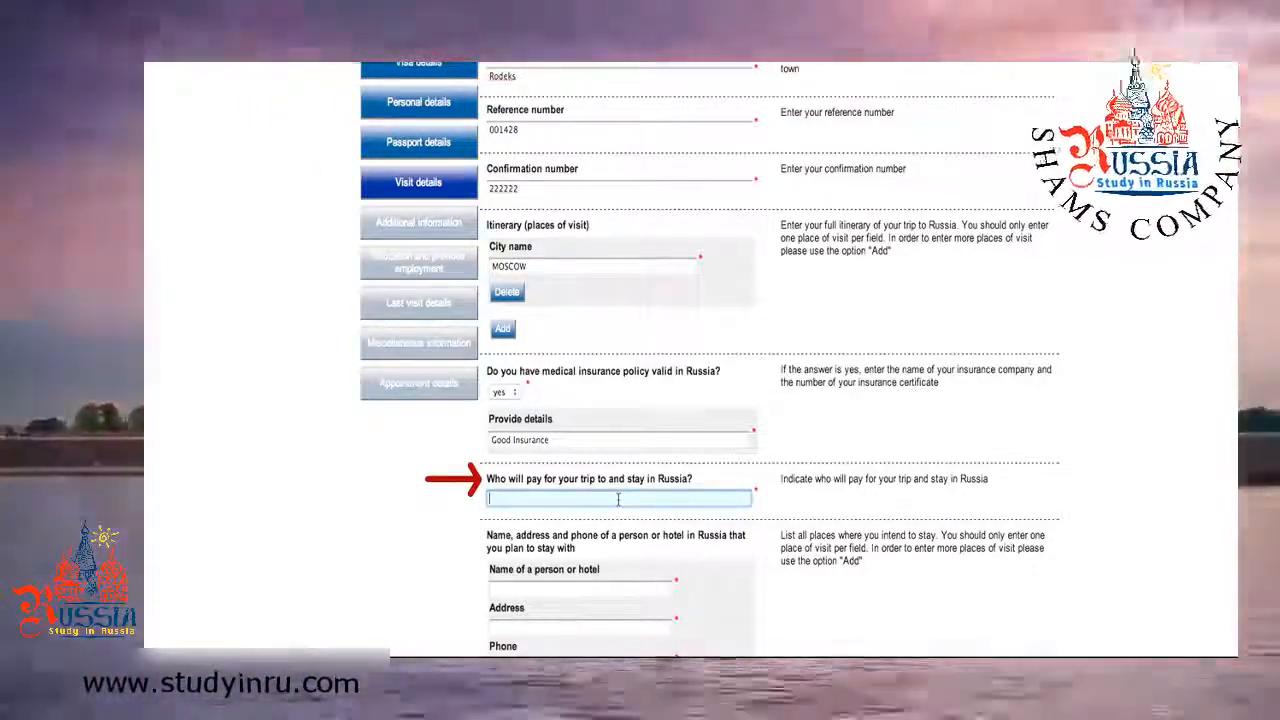
# Name Myself as the trip payer and enter the host person's name.
pyautogui.write('elf')
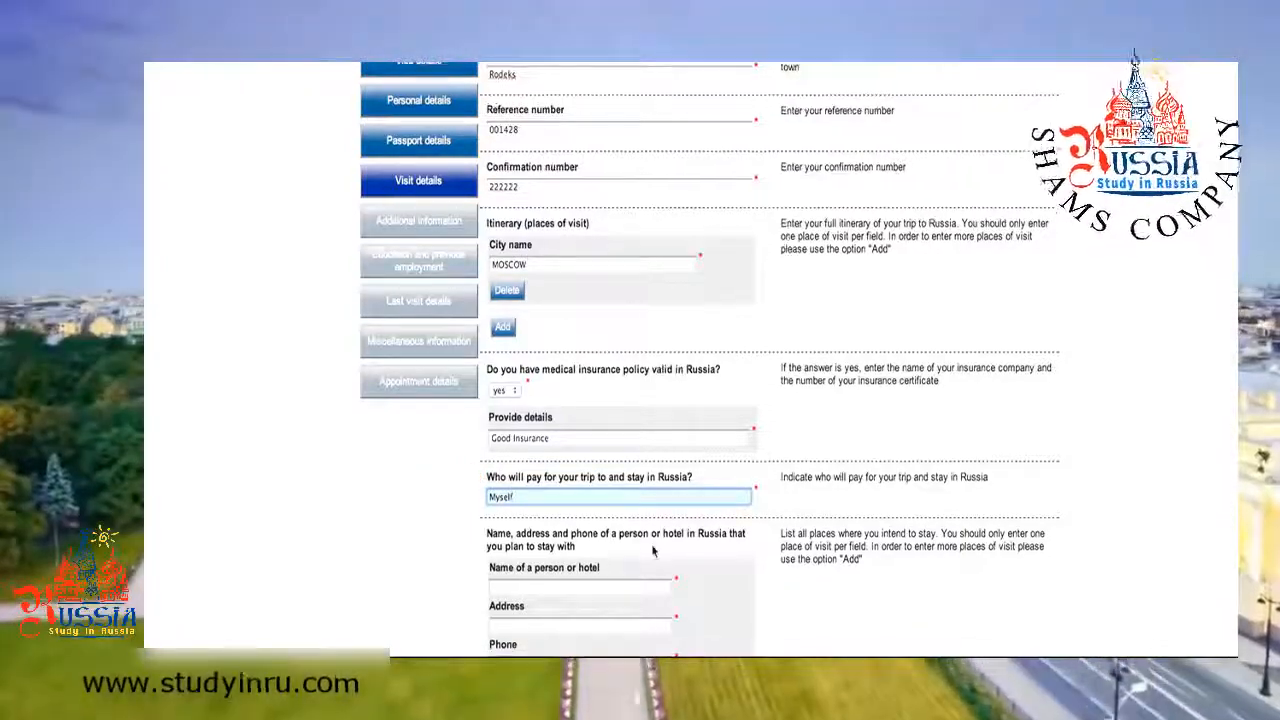
pyautogui.scroll(-3, 630, 520)
pyautogui.scroll(-2, 651, 548)
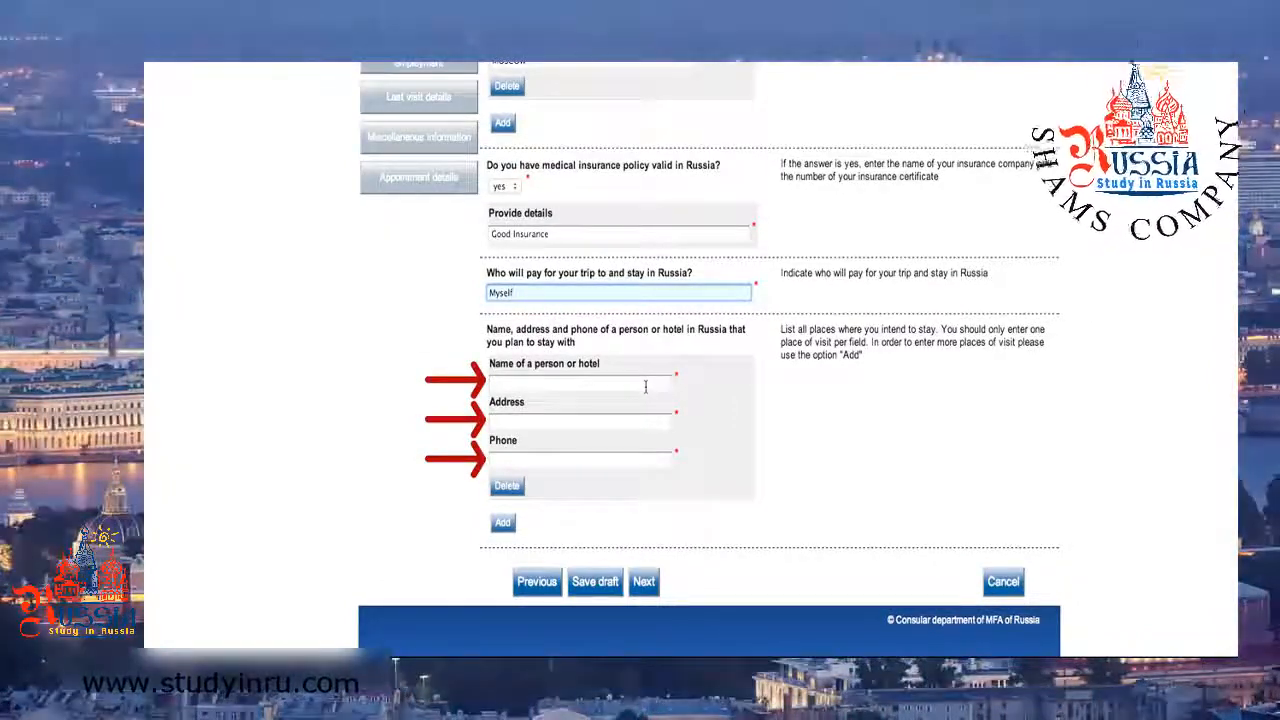
pyautogui.click(645, 387)
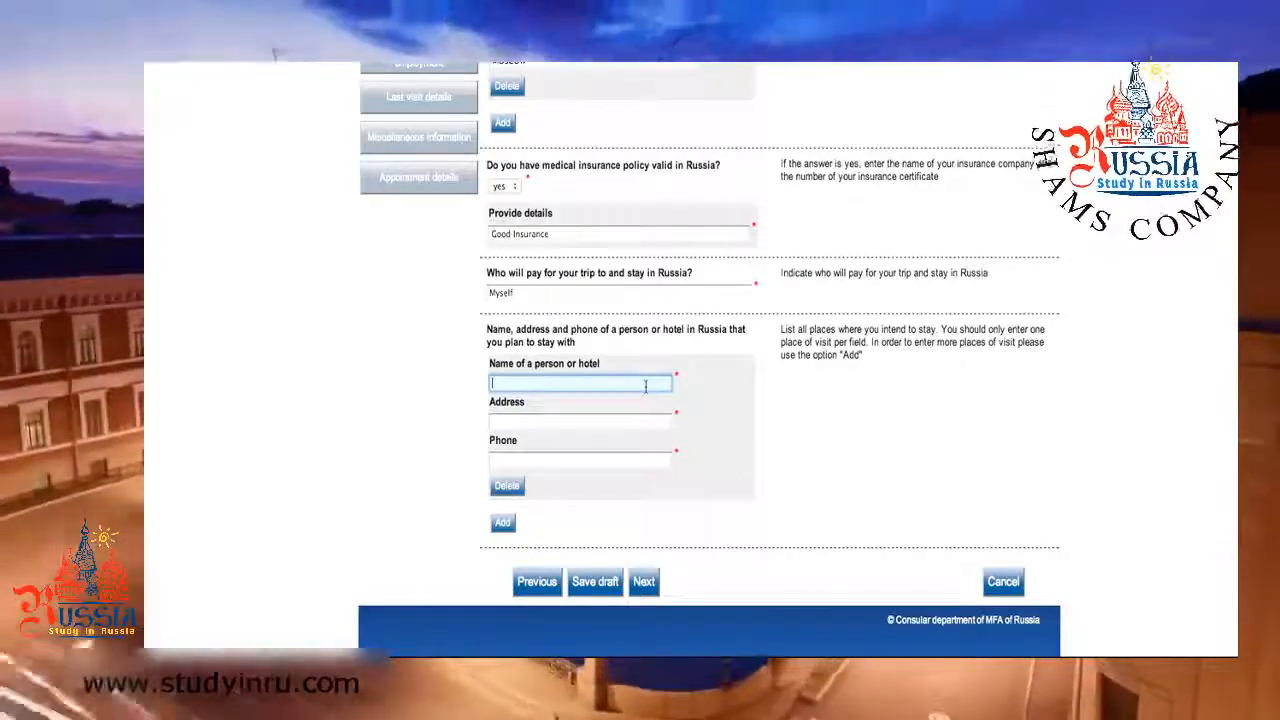
pyautogui.write('John')
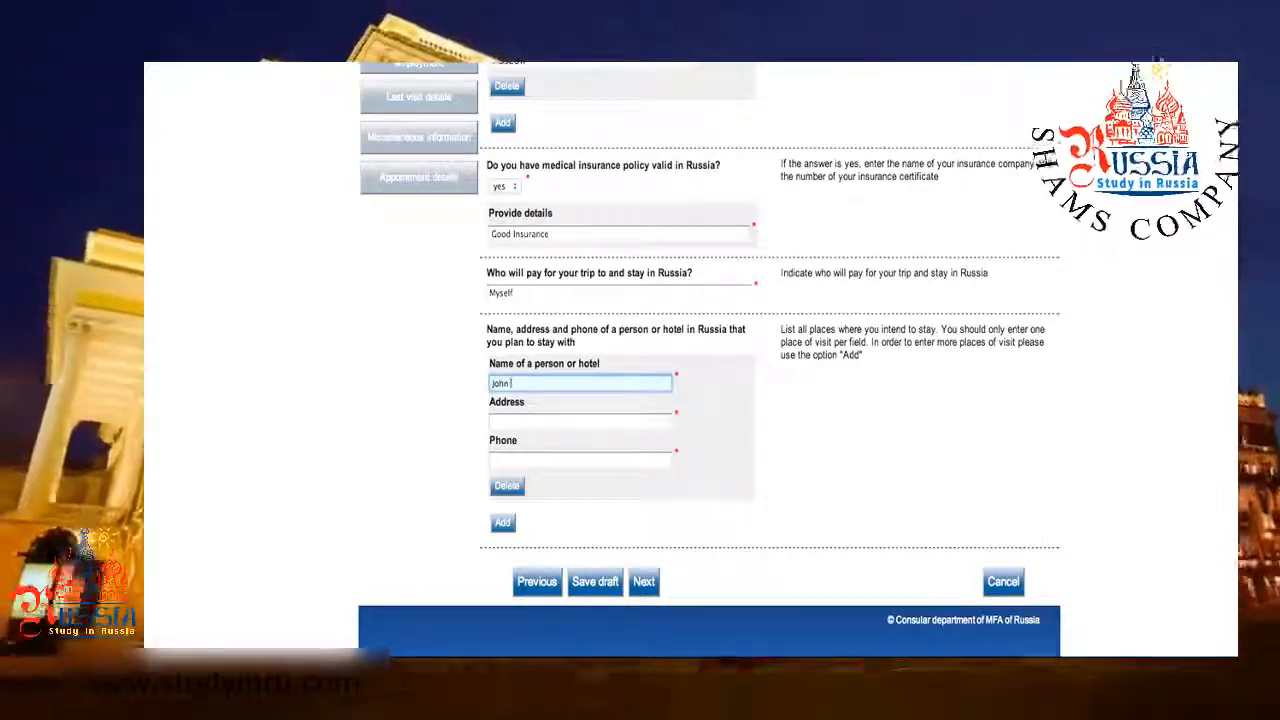
pyautogui.write(' Williams')
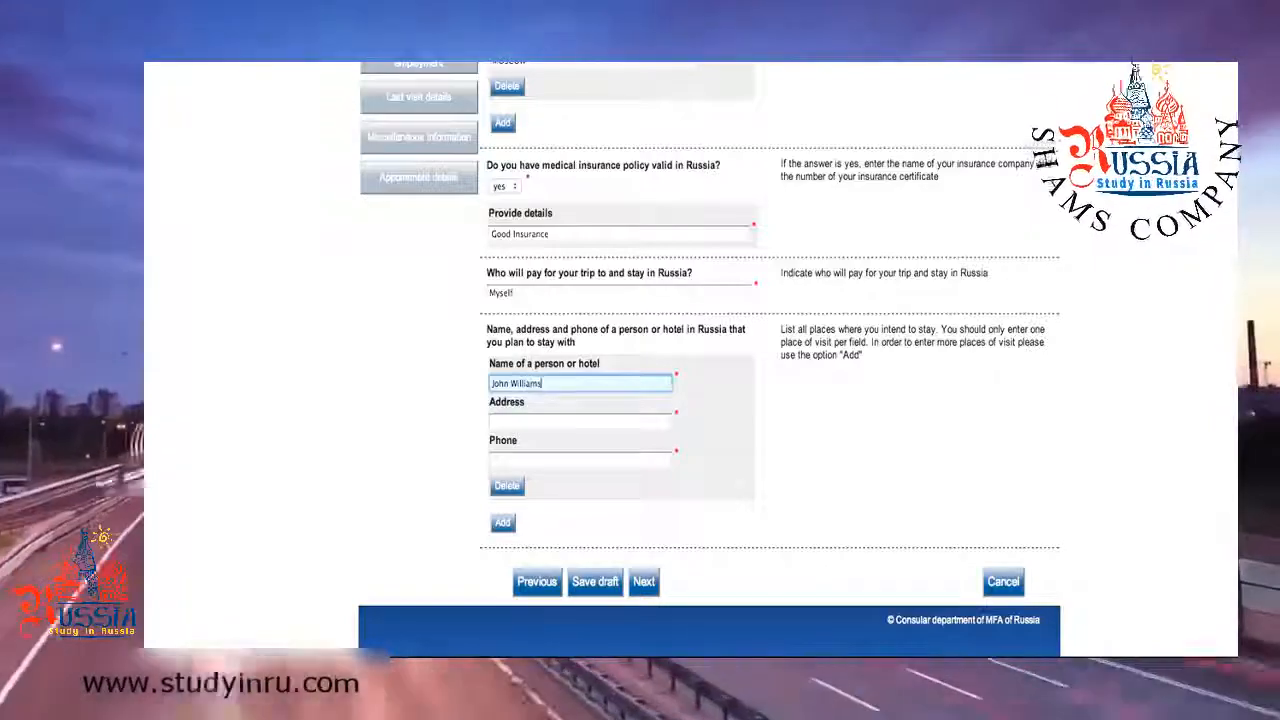
# Add the host's address and phone number, then go to Additional information.
pyautogui.click(643, 420)
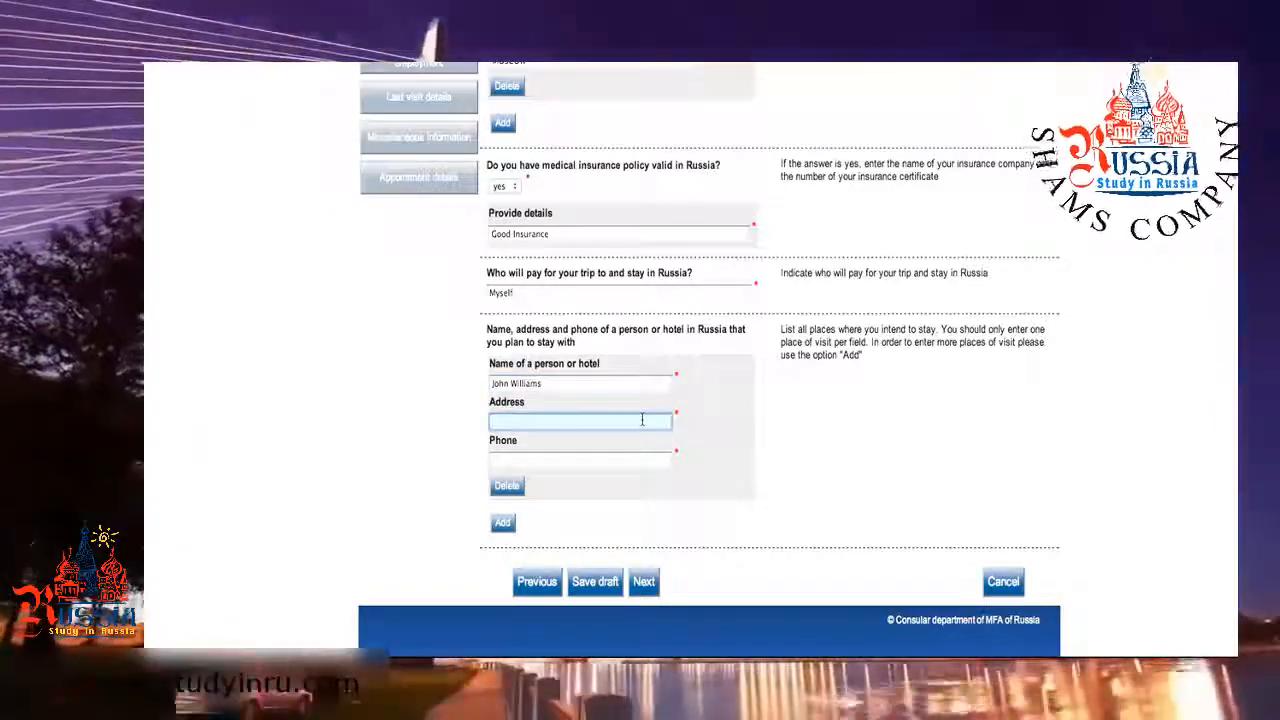
pyautogui.write('1 ')
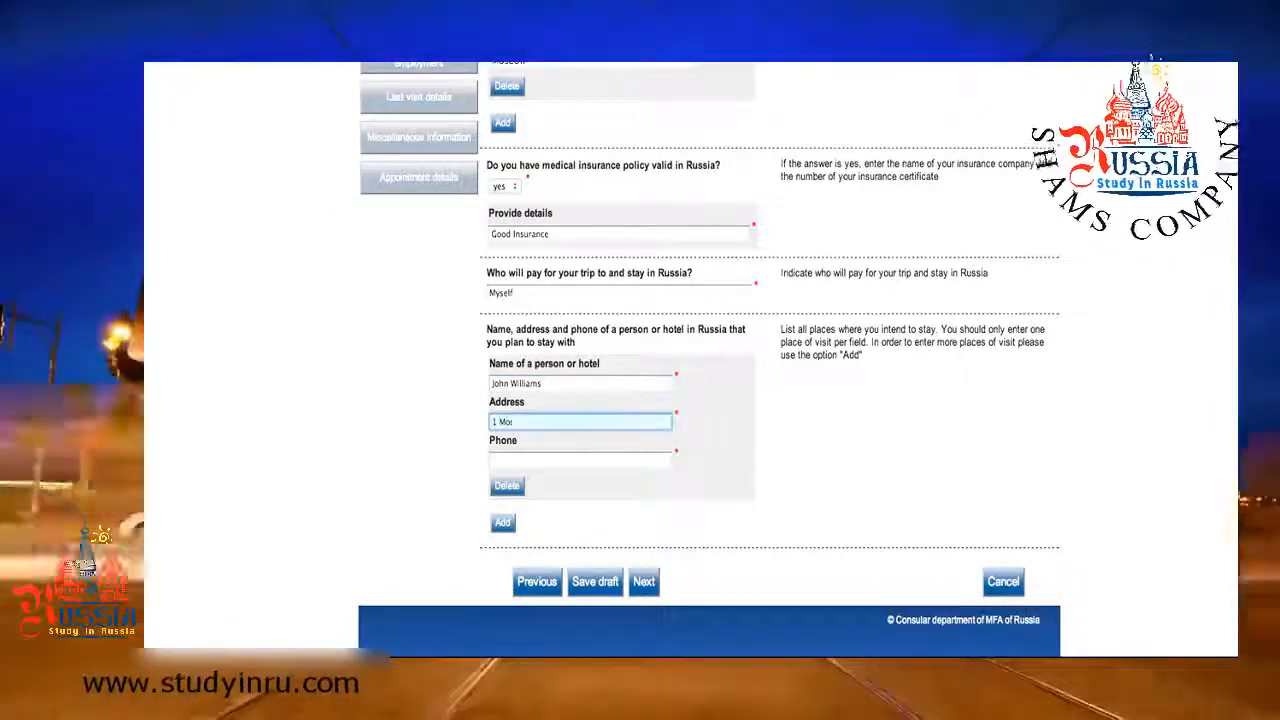
pyautogui.write('Moscow St')
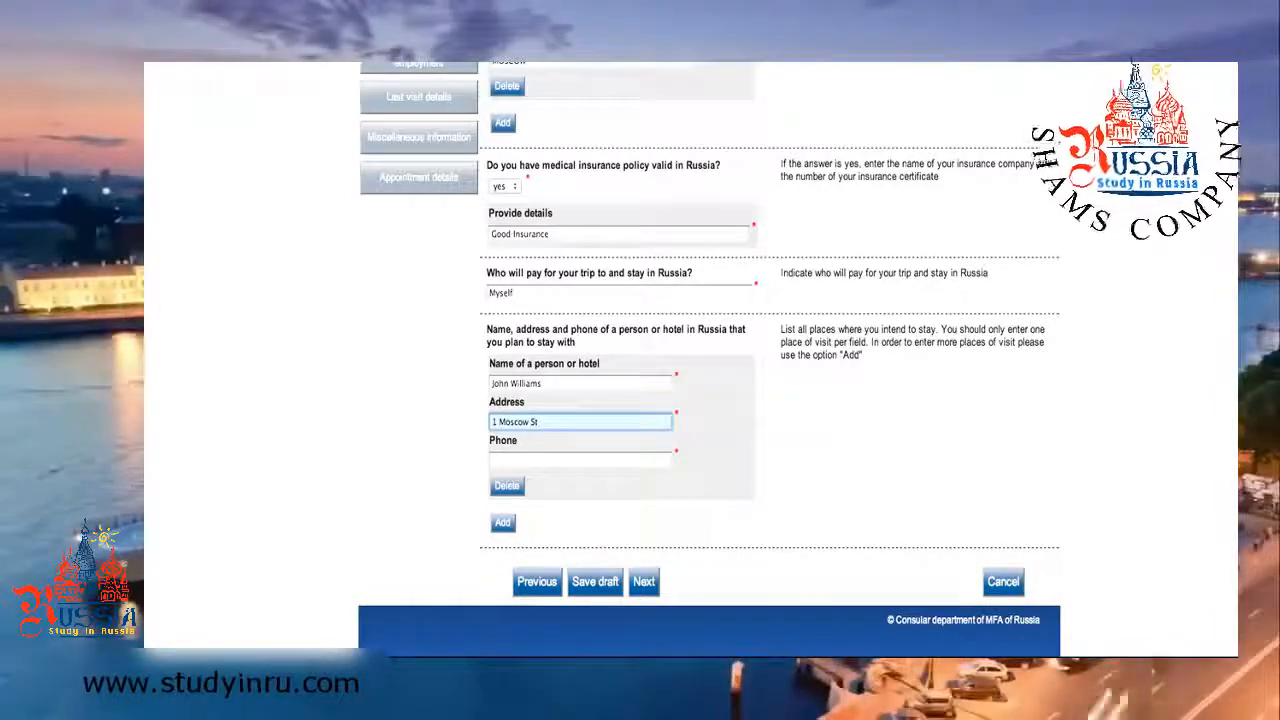
pyautogui.click(621, 459)
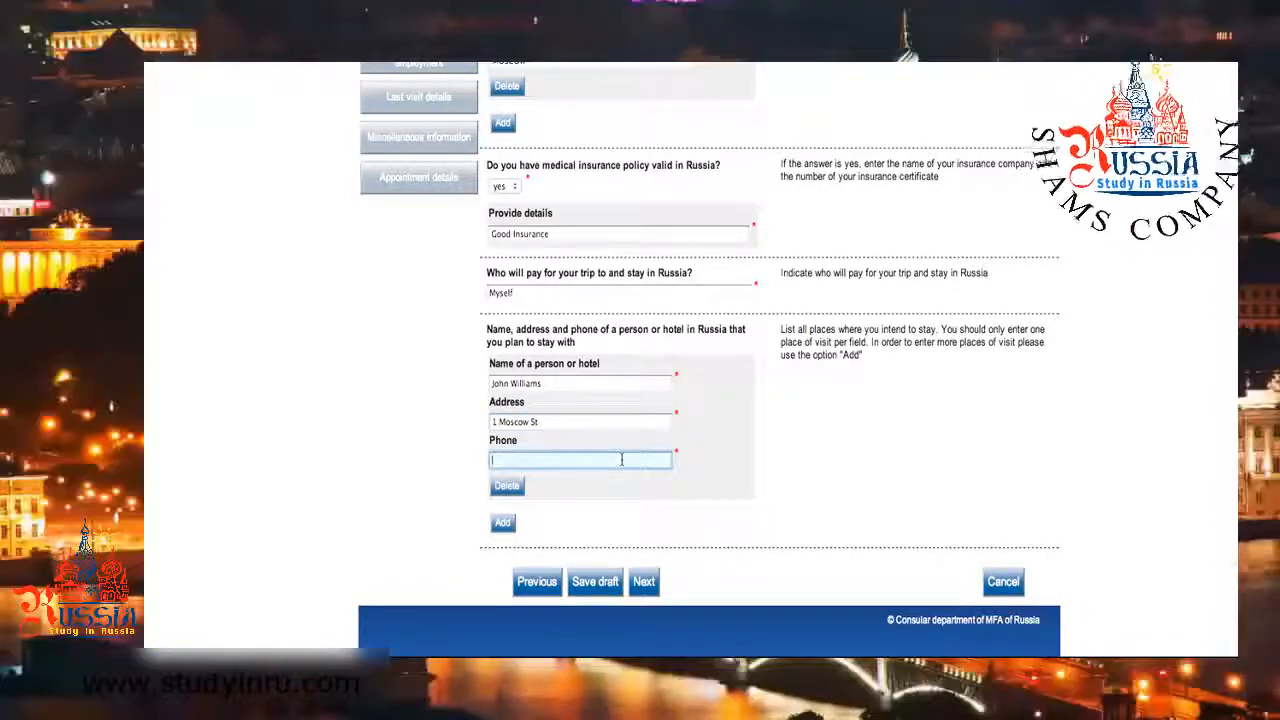
pyautogui.write('5555')
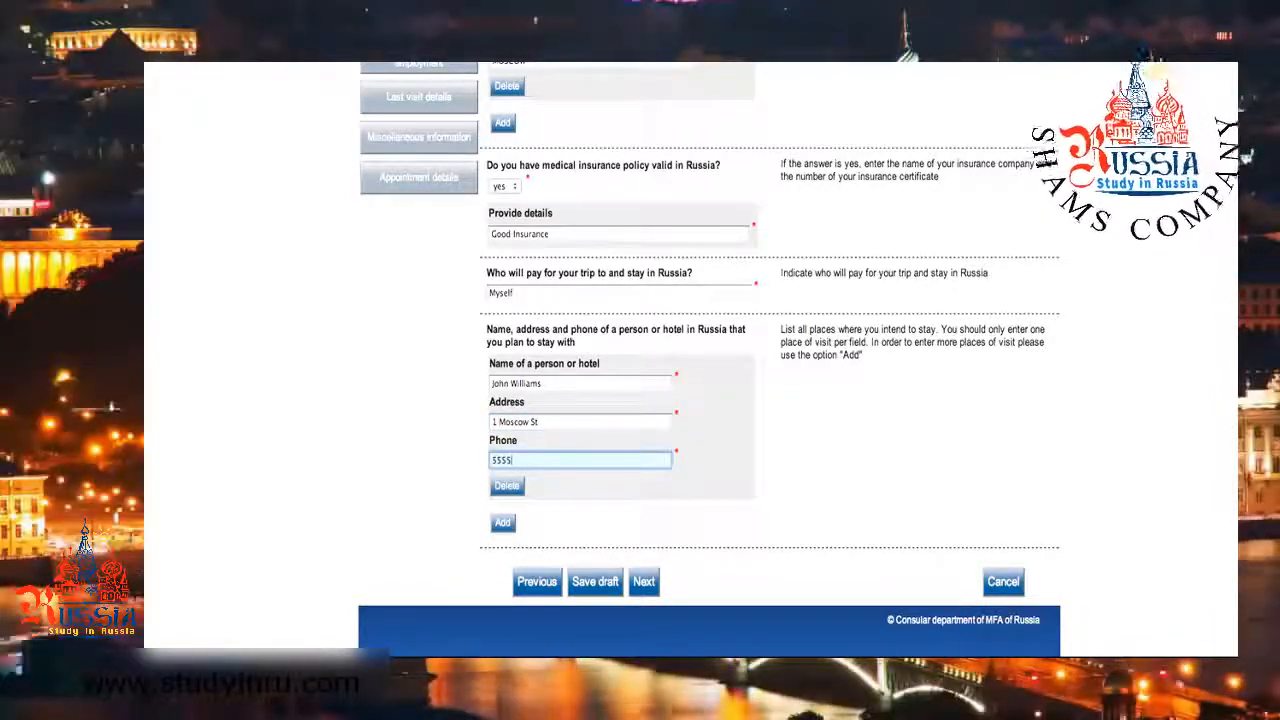
pyautogui.write('555555')
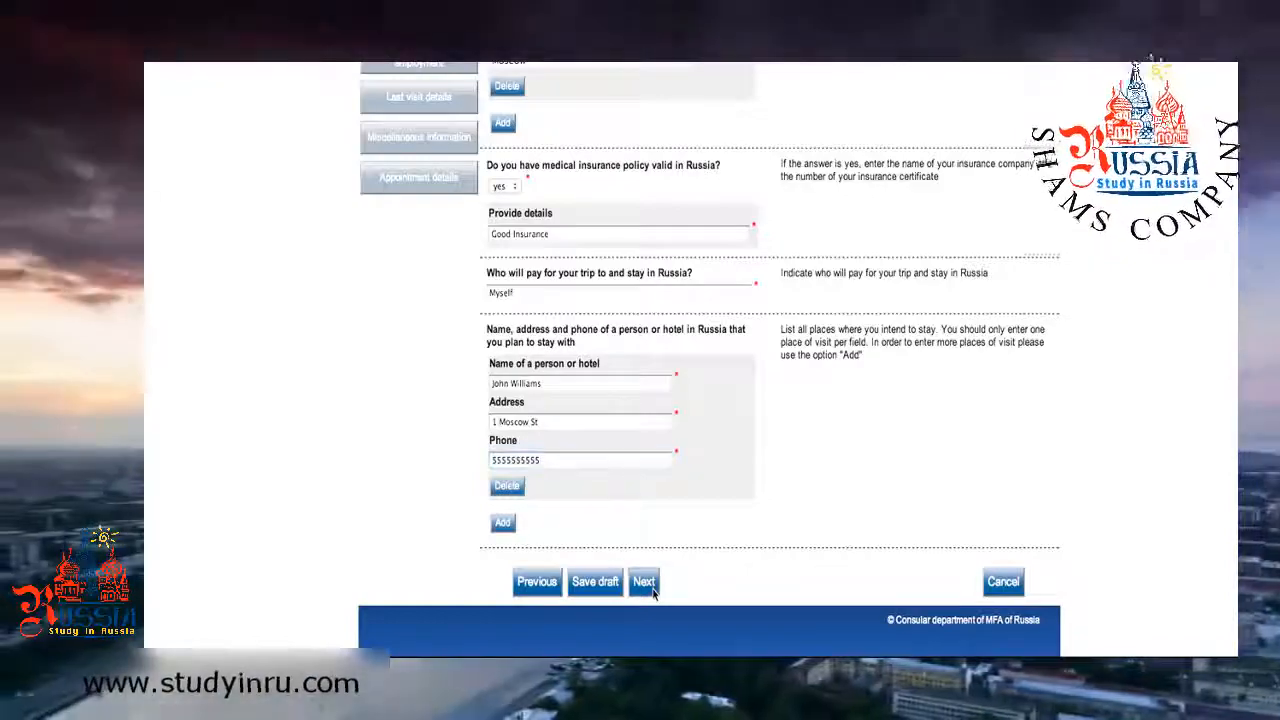
pyautogui.click(645, 582)
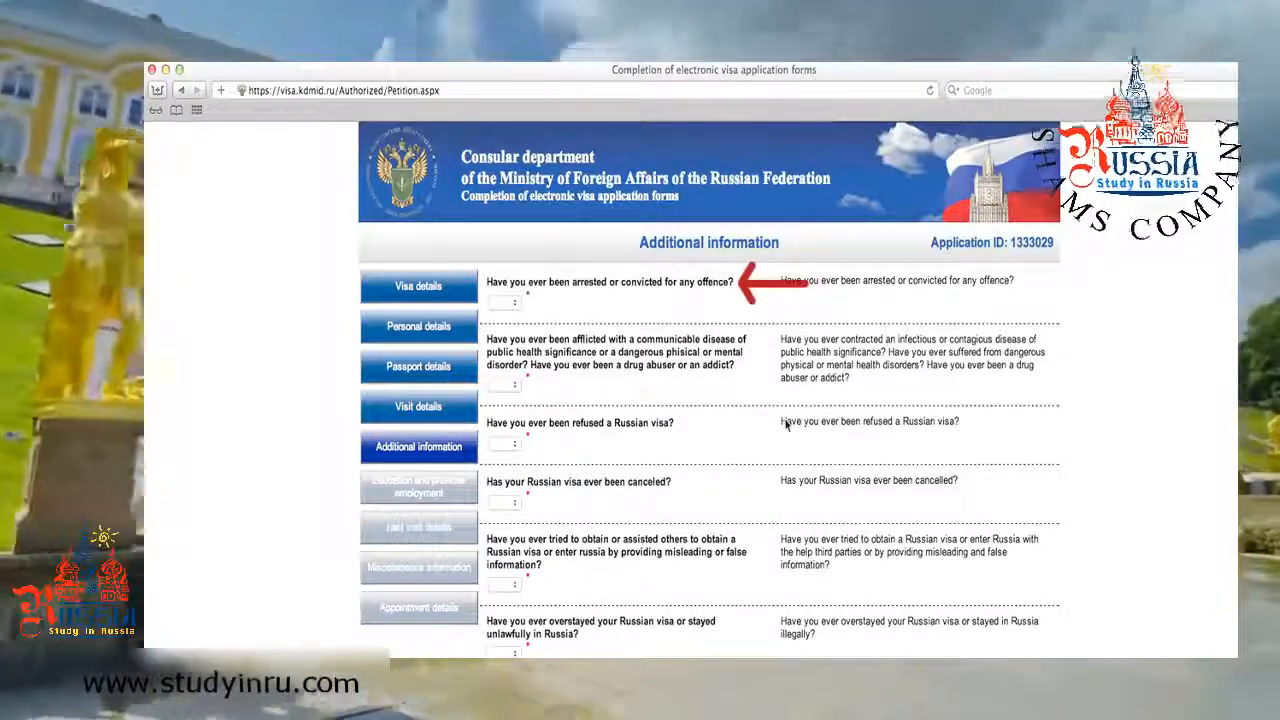
# Answer the first Additional information question from its dropdown.
pyautogui.click(516, 305)
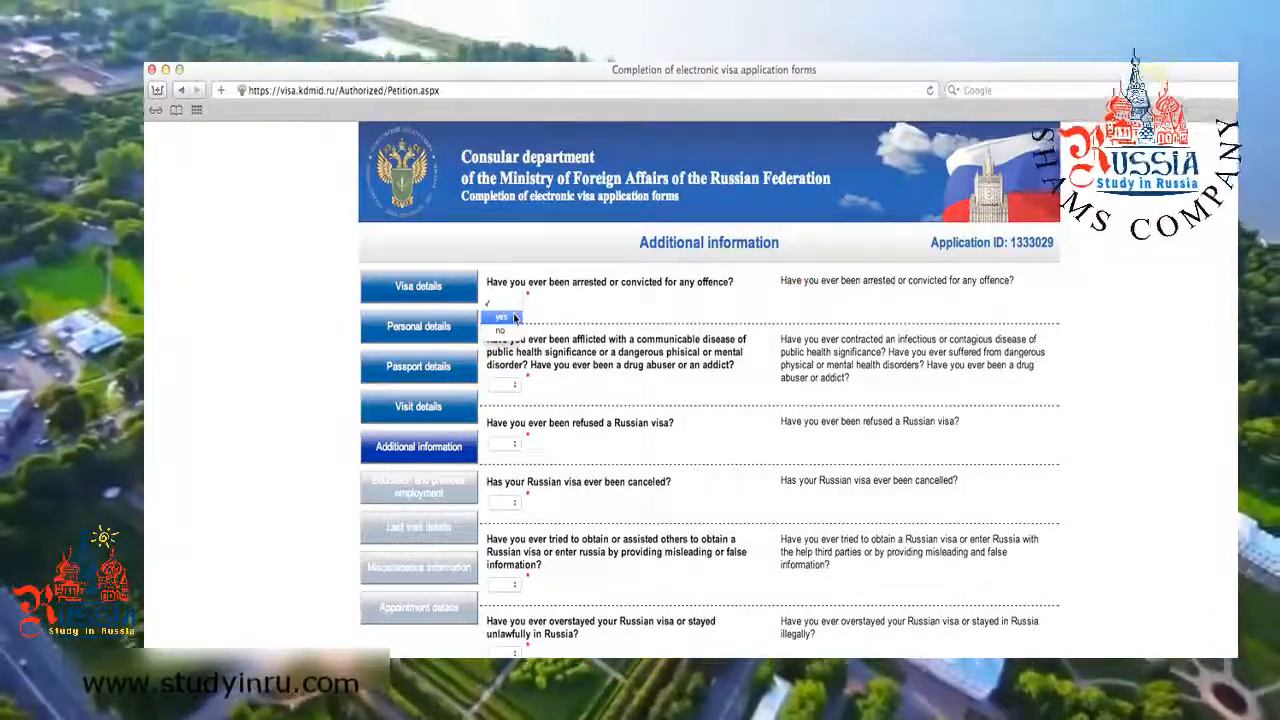
pyautogui.click(514, 318)
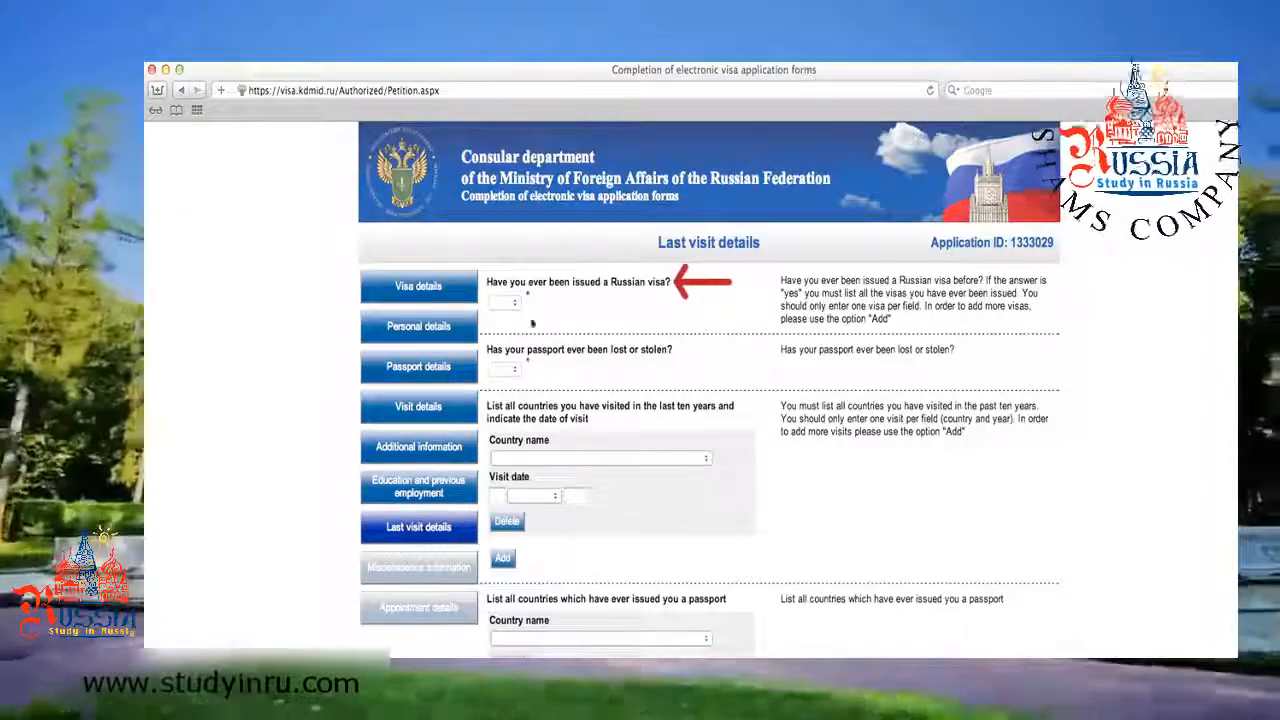
# Answer the previous Russian visa question, enter USA as issuing place, and leave visited countries blank.
pyautogui.click(513, 304)
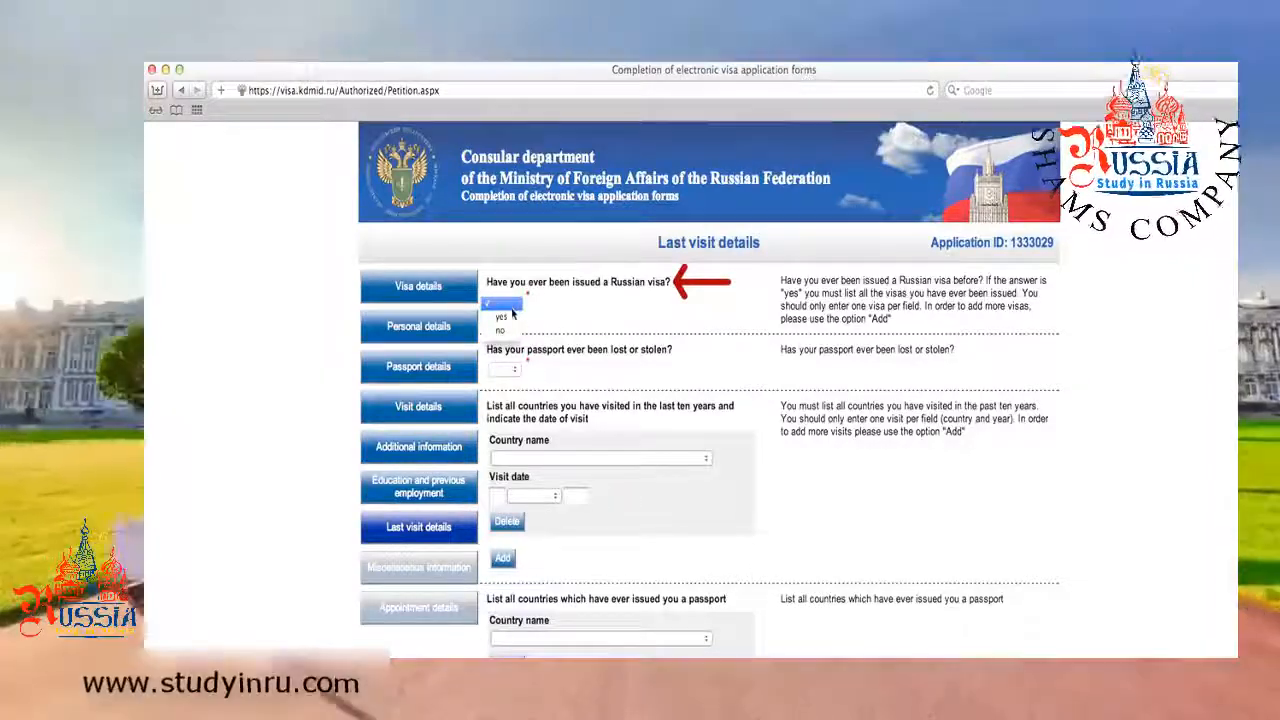
pyautogui.click(512, 318)
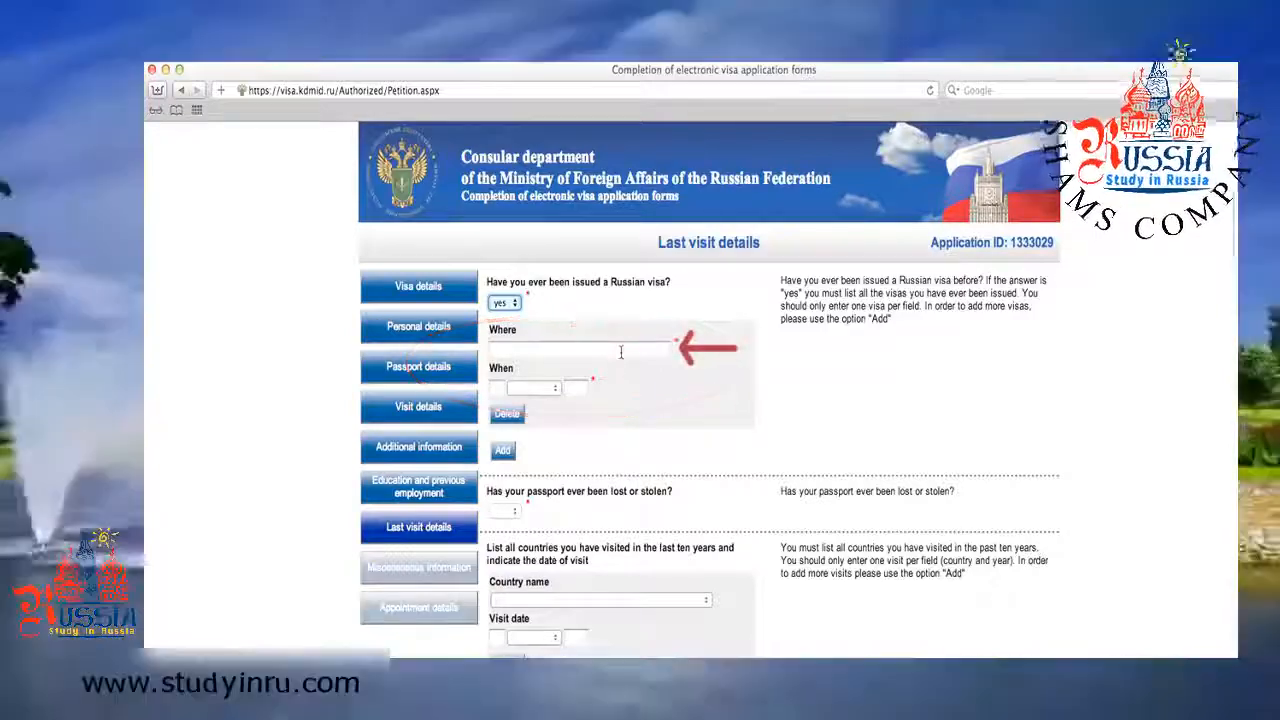
pyautogui.click(621, 352)
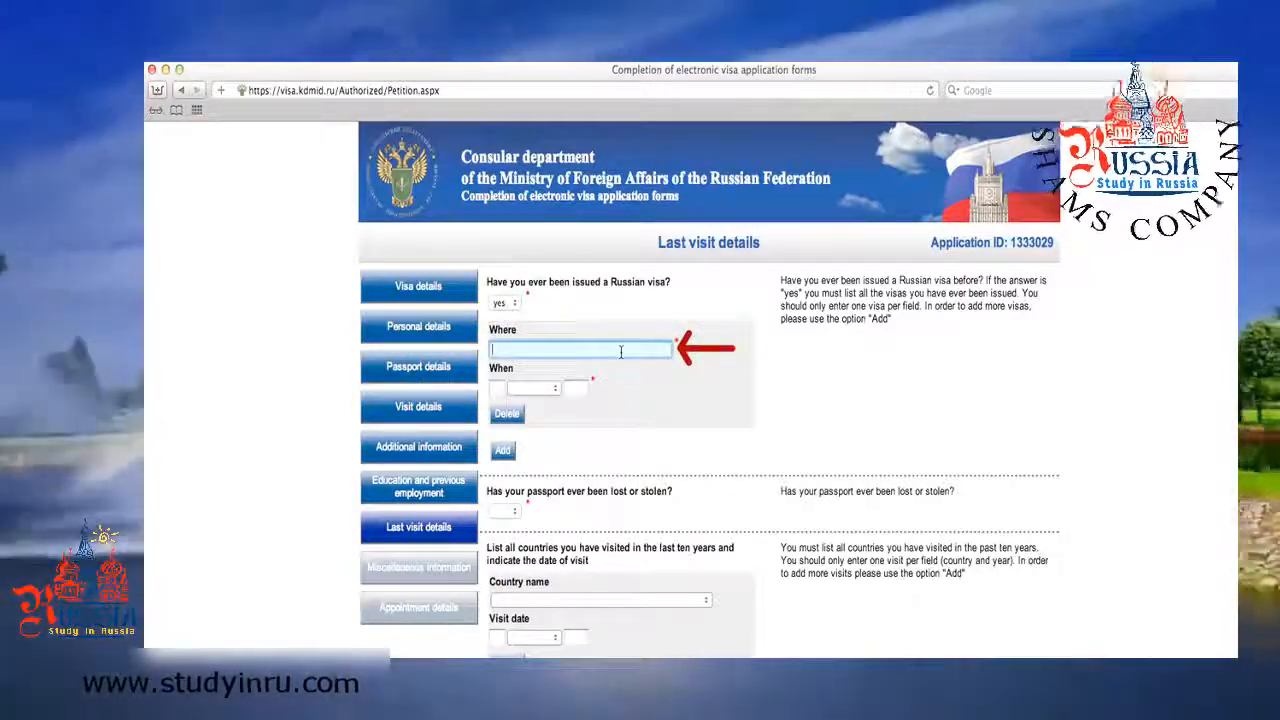
pyautogui.write('USA')
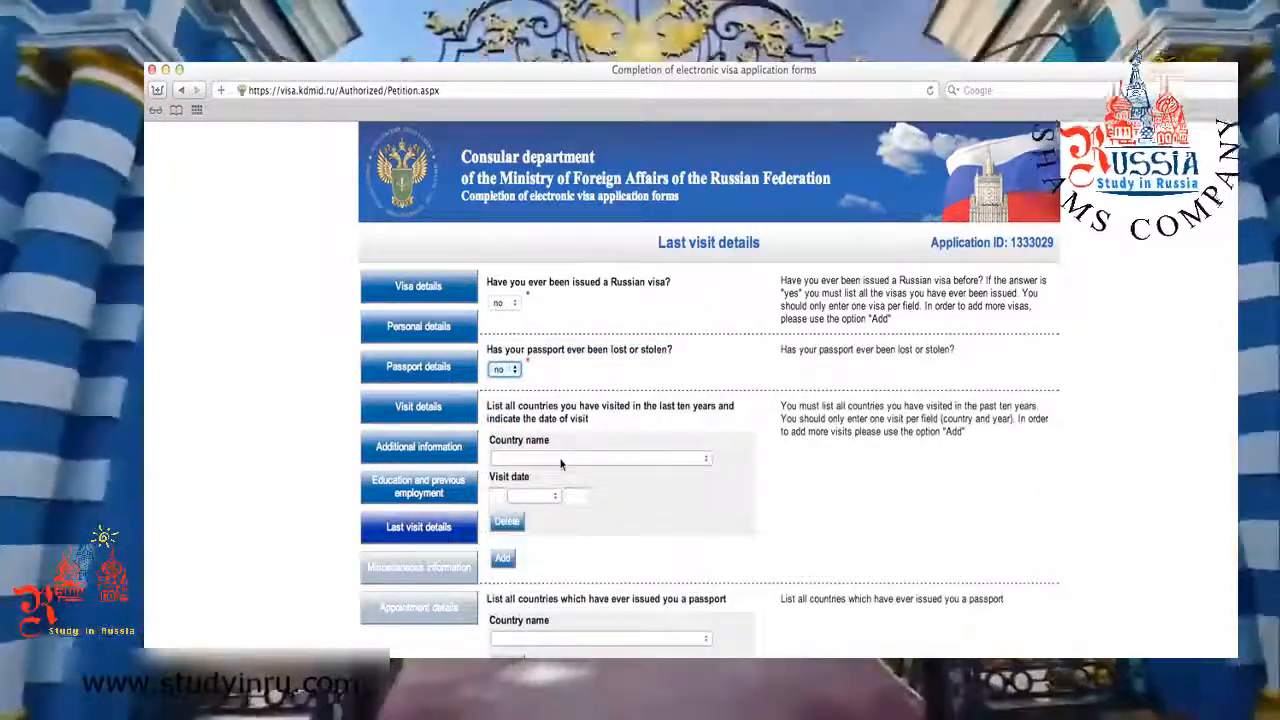
pyautogui.click(561, 460)
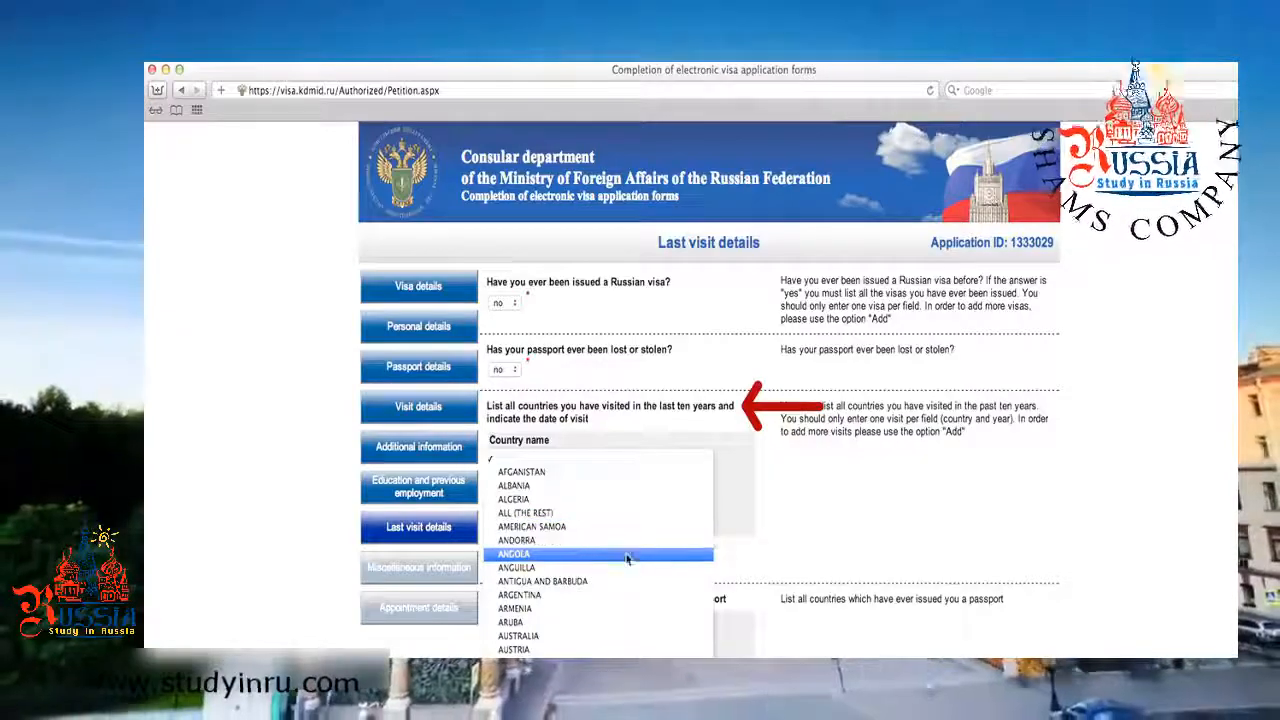
pyautogui.click(692, 438)
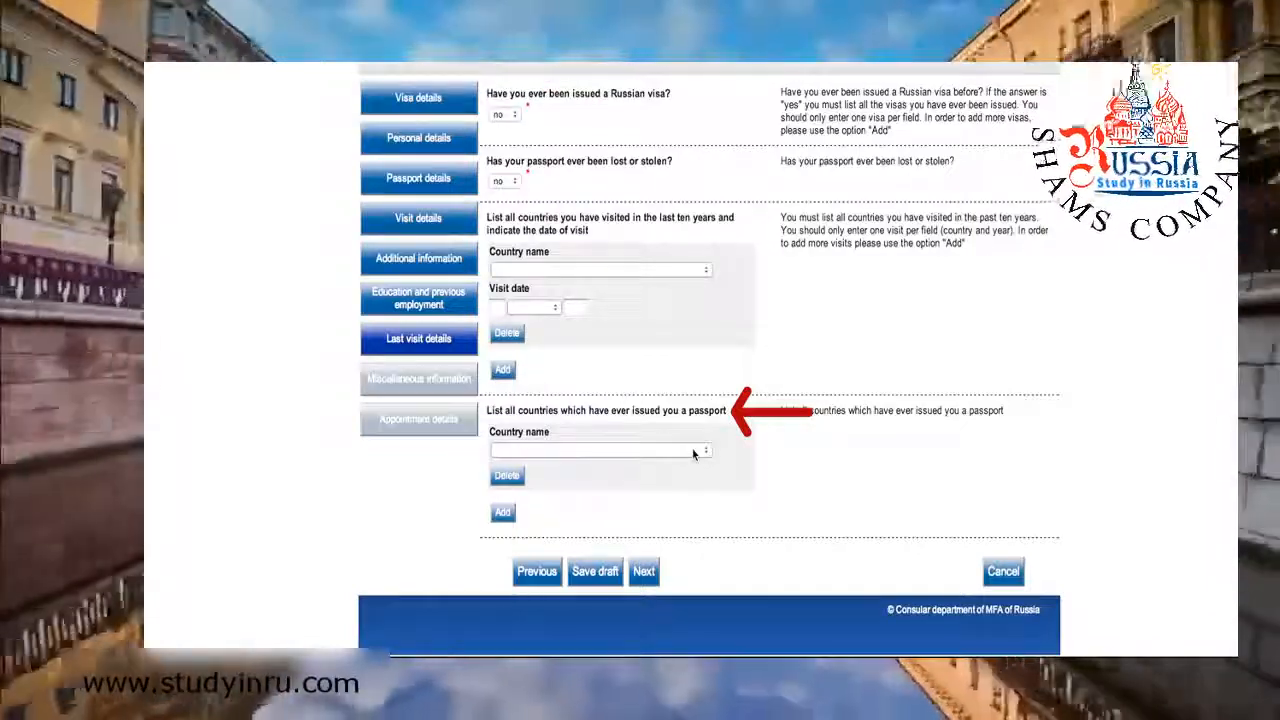
# Choose UNITED STATES as the passport-issuing country and continue to Miscellaneous information.
pyautogui.click(693, 453)
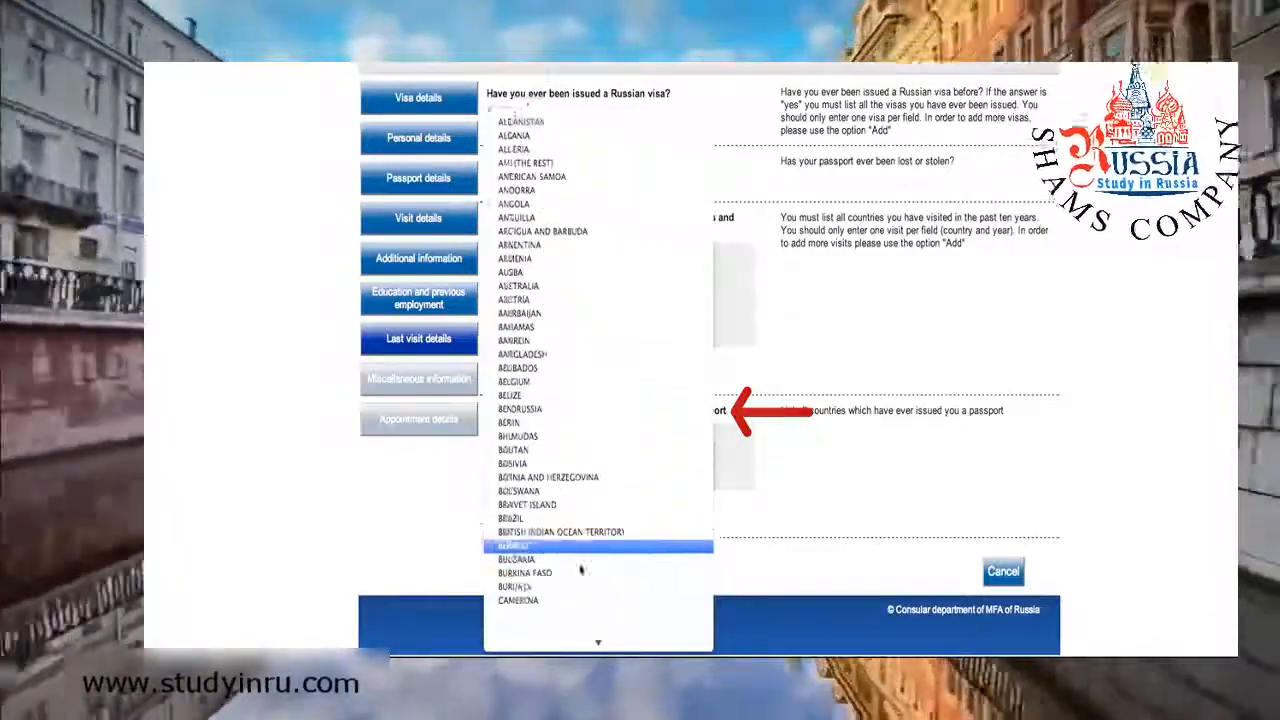
pyautogui.scroll(-20, 581, 570)
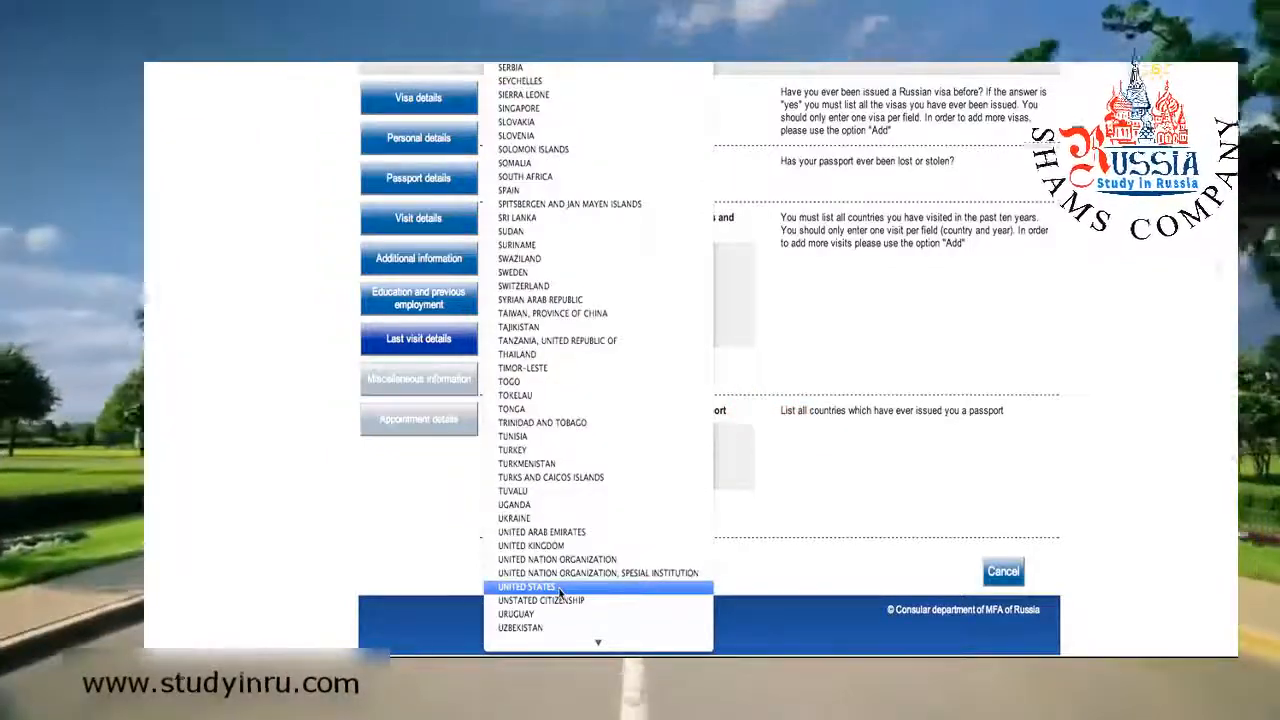
pyautogui.click(558, 588)
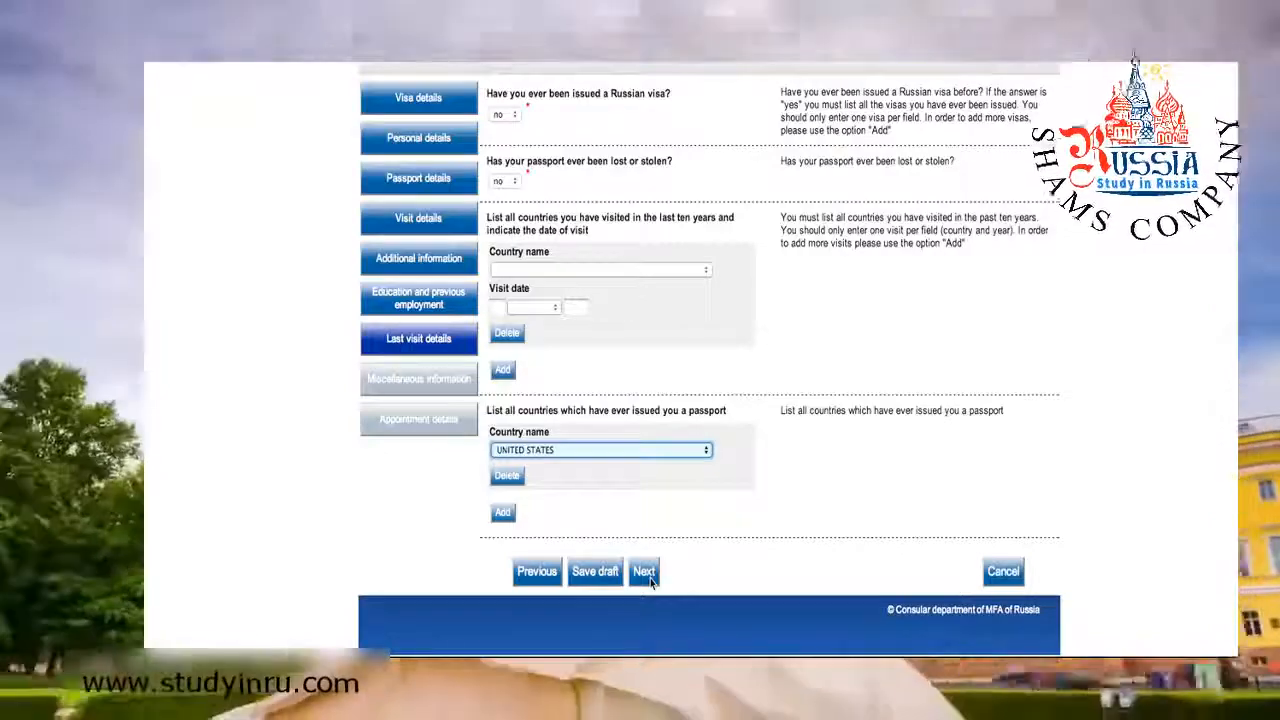
pyautogui.click(644, 572)
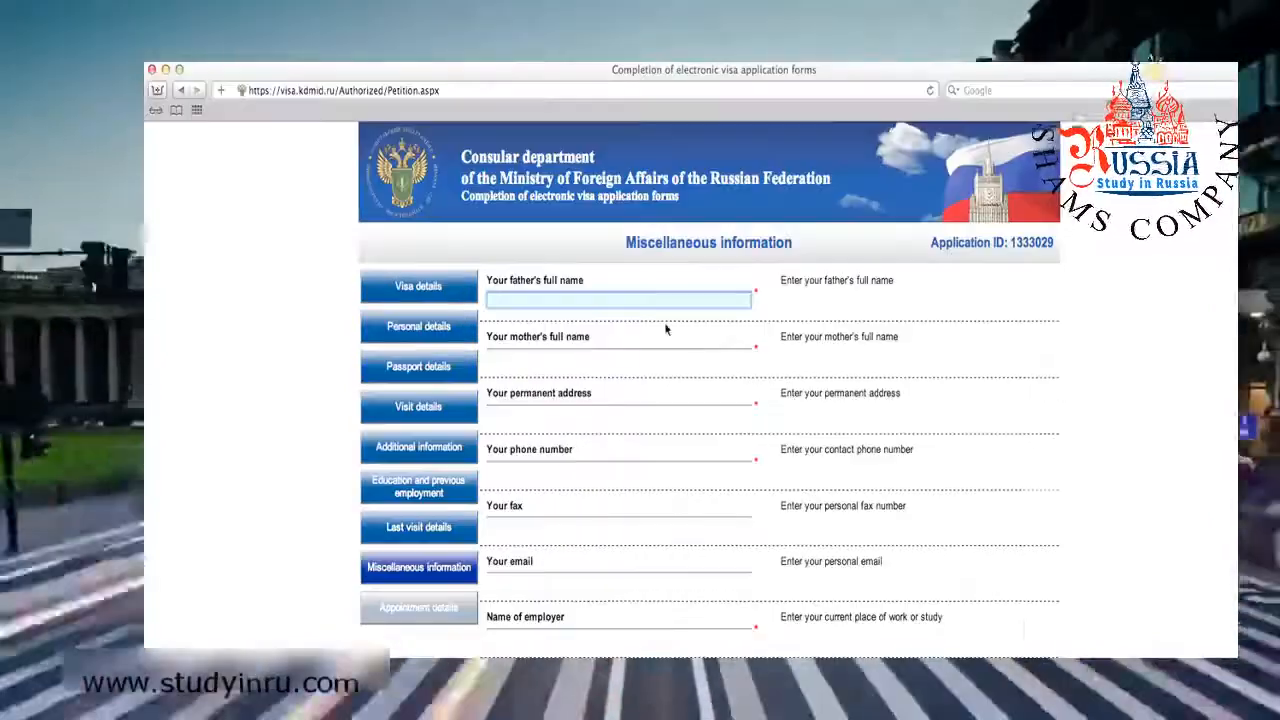
# Enter the father's and mother's full names, the permanent address, phone number and employer address.
pyautogui.write('B')
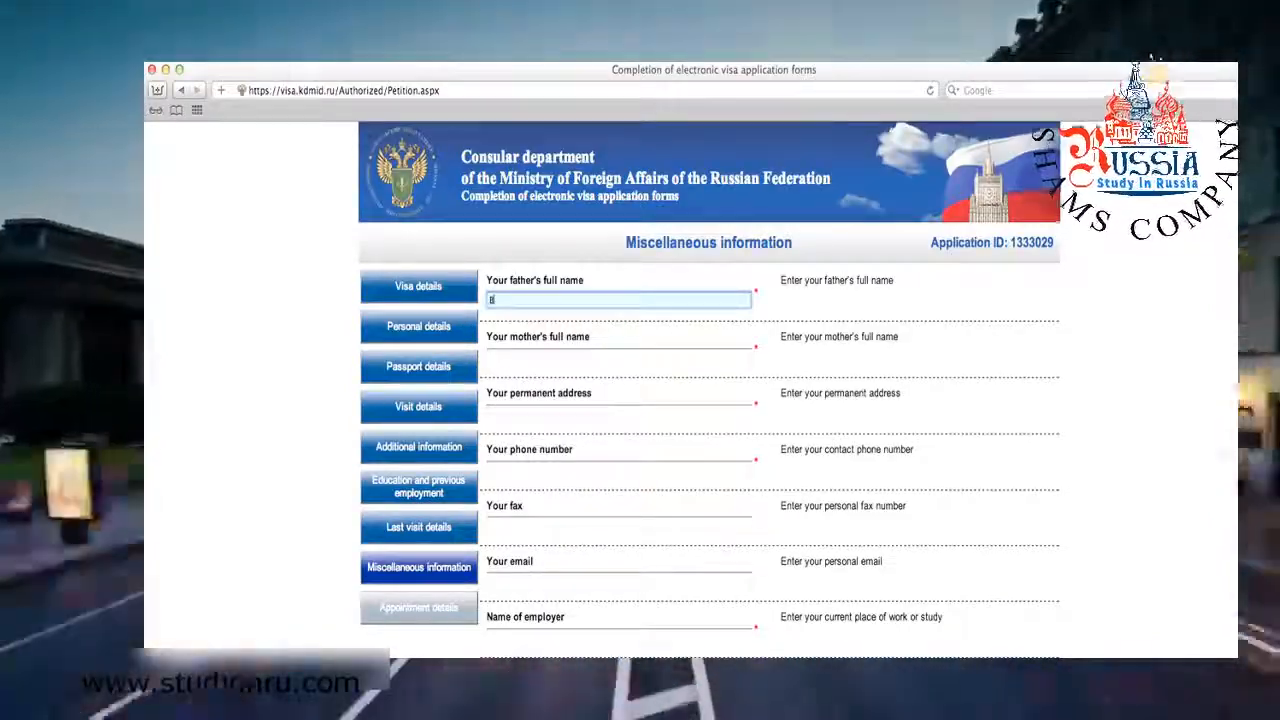
pyautogui.write('ill Smith')
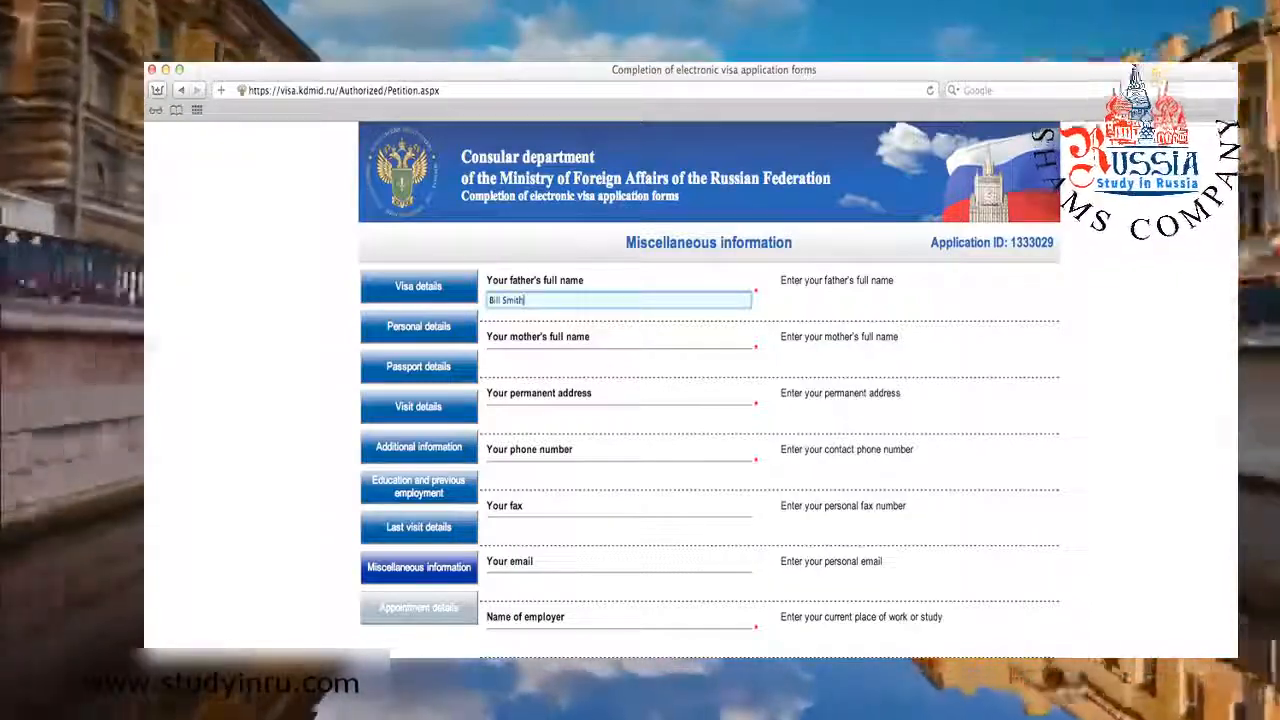
pyautogui.press('Tab')
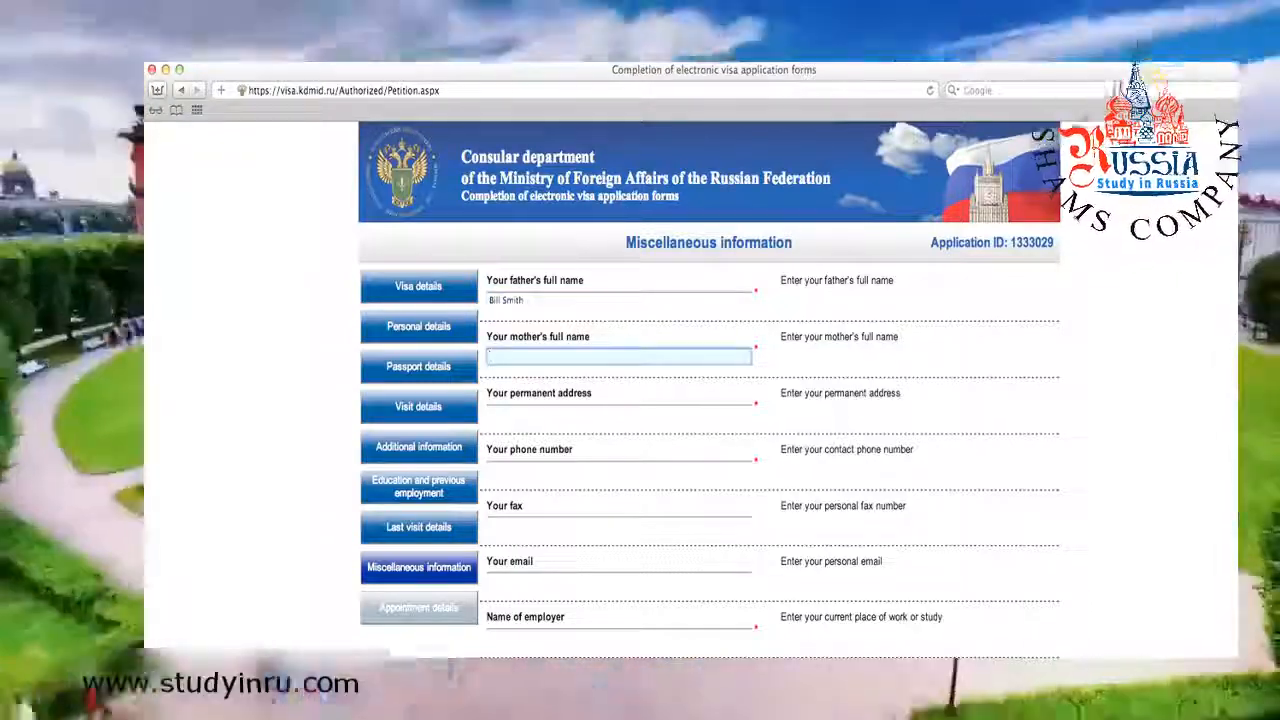
pyautogui.write('Jane ')
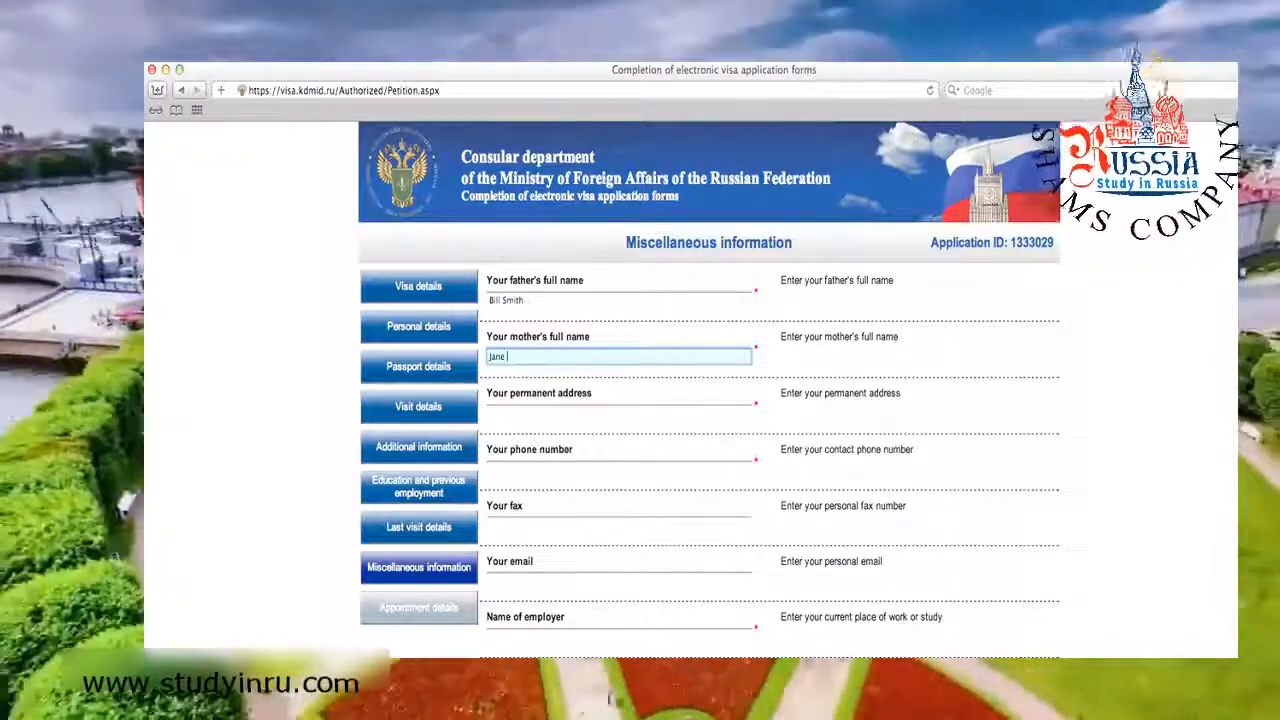
pyautogui.write('Smith')
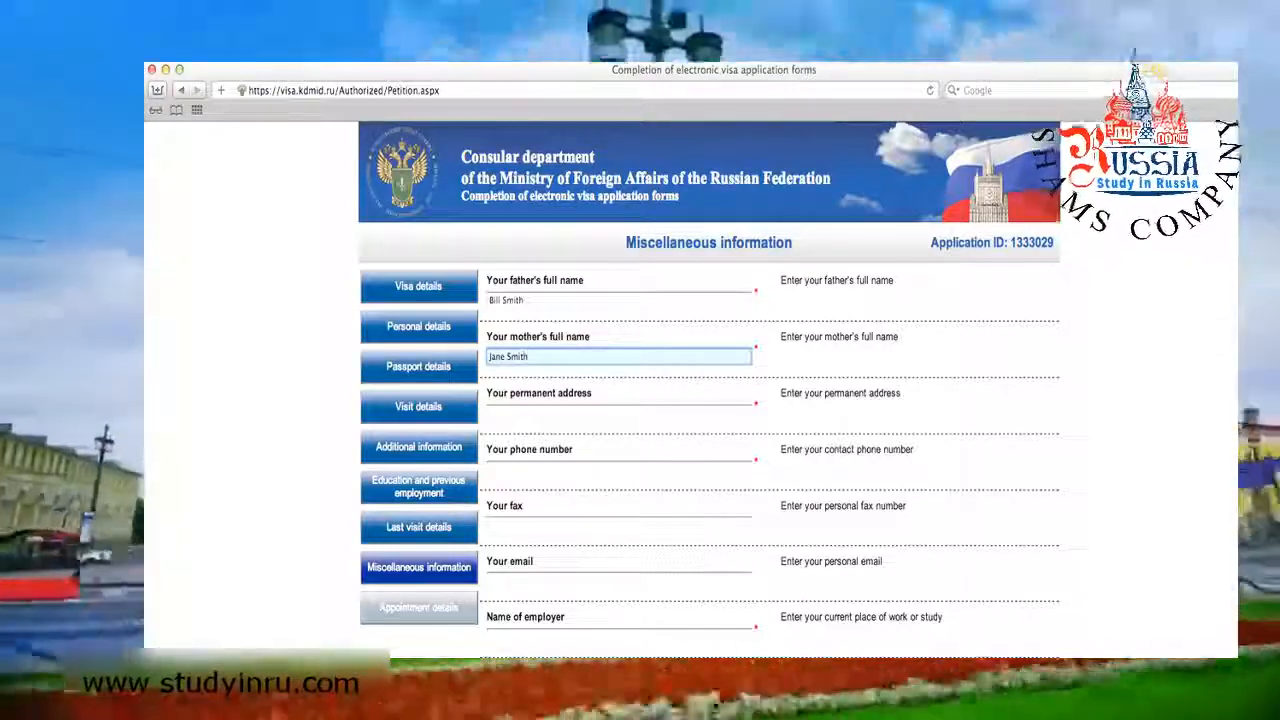
pyautogui.press('Tab')
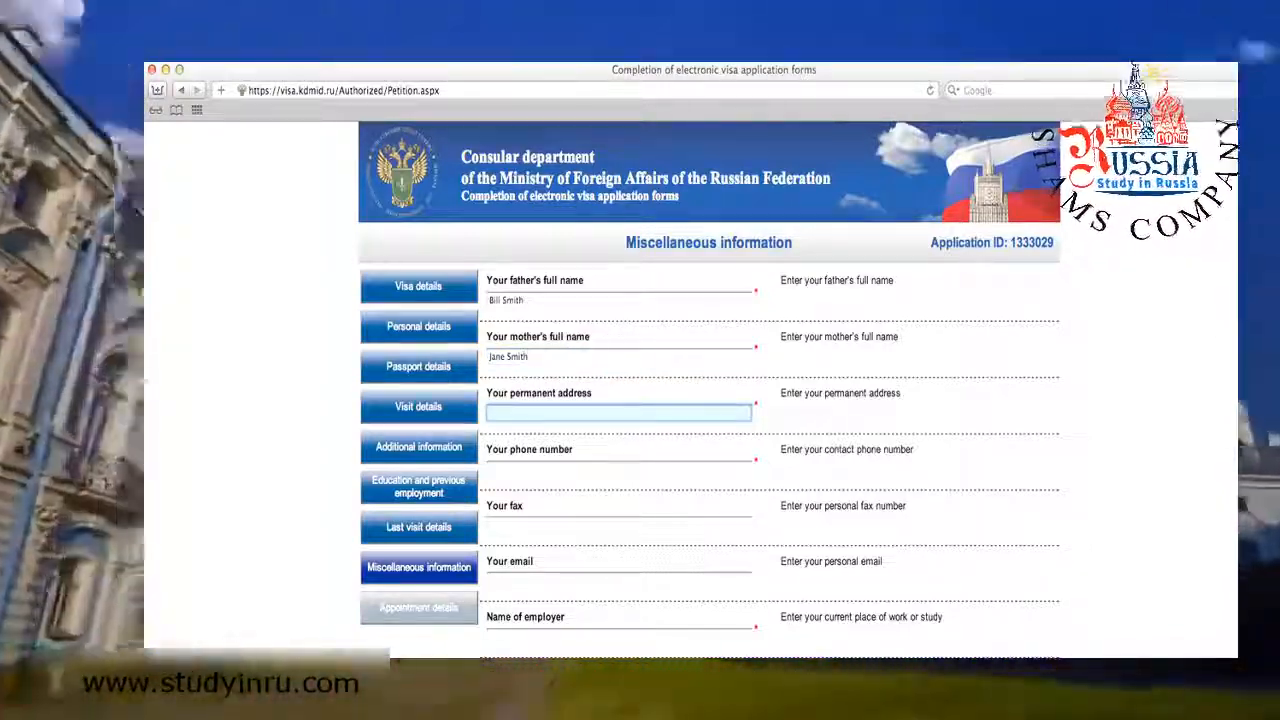
pyautogui.write('1 R')
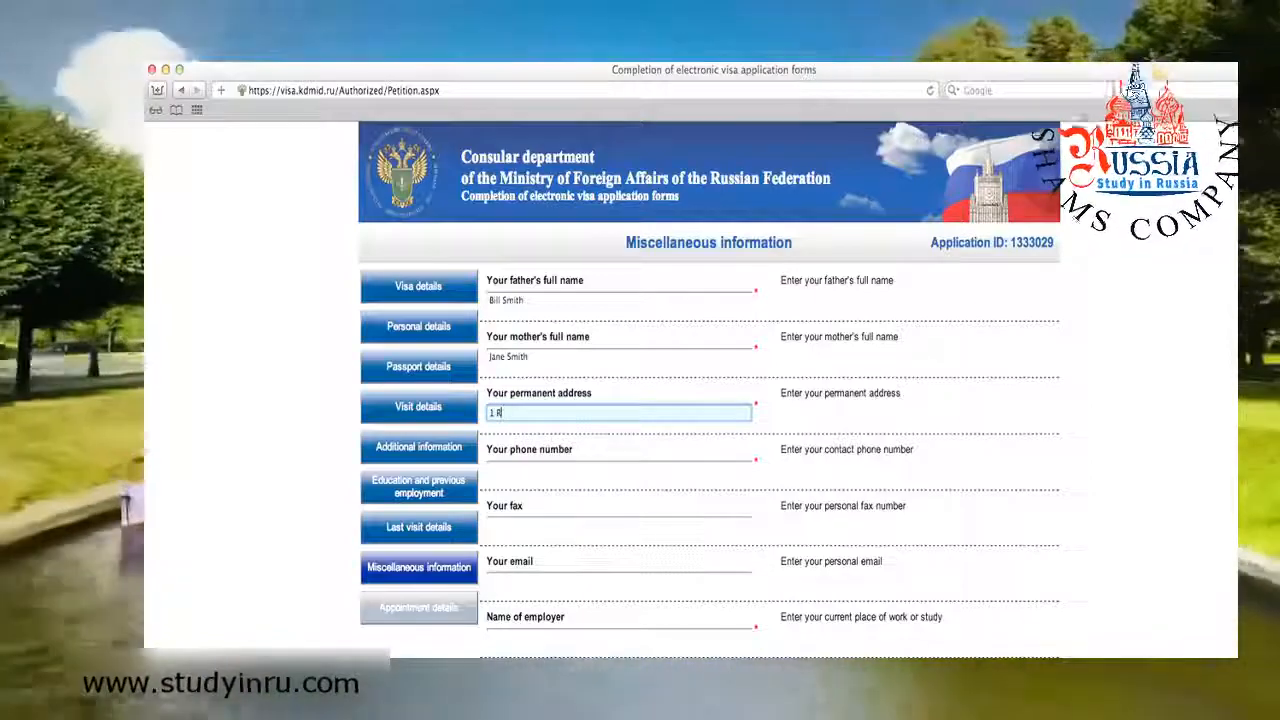
pyautogui.write('ose Ct')
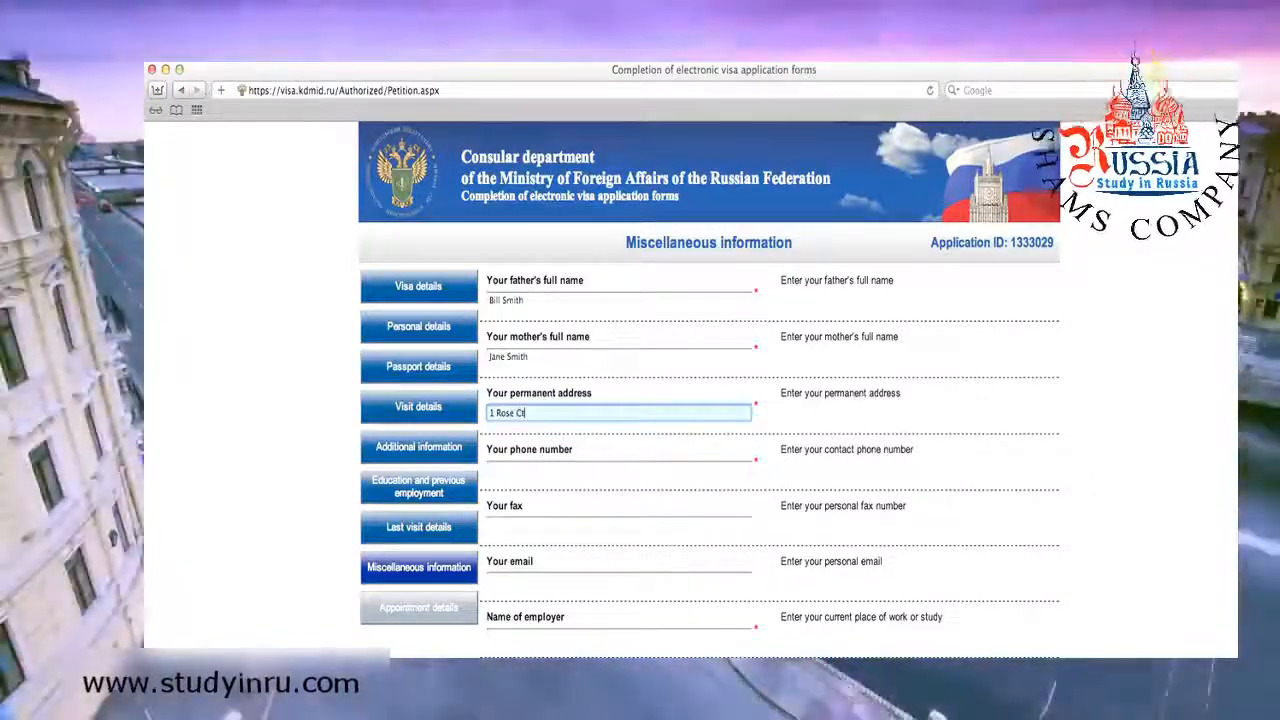
pyautogui.press('Tab')
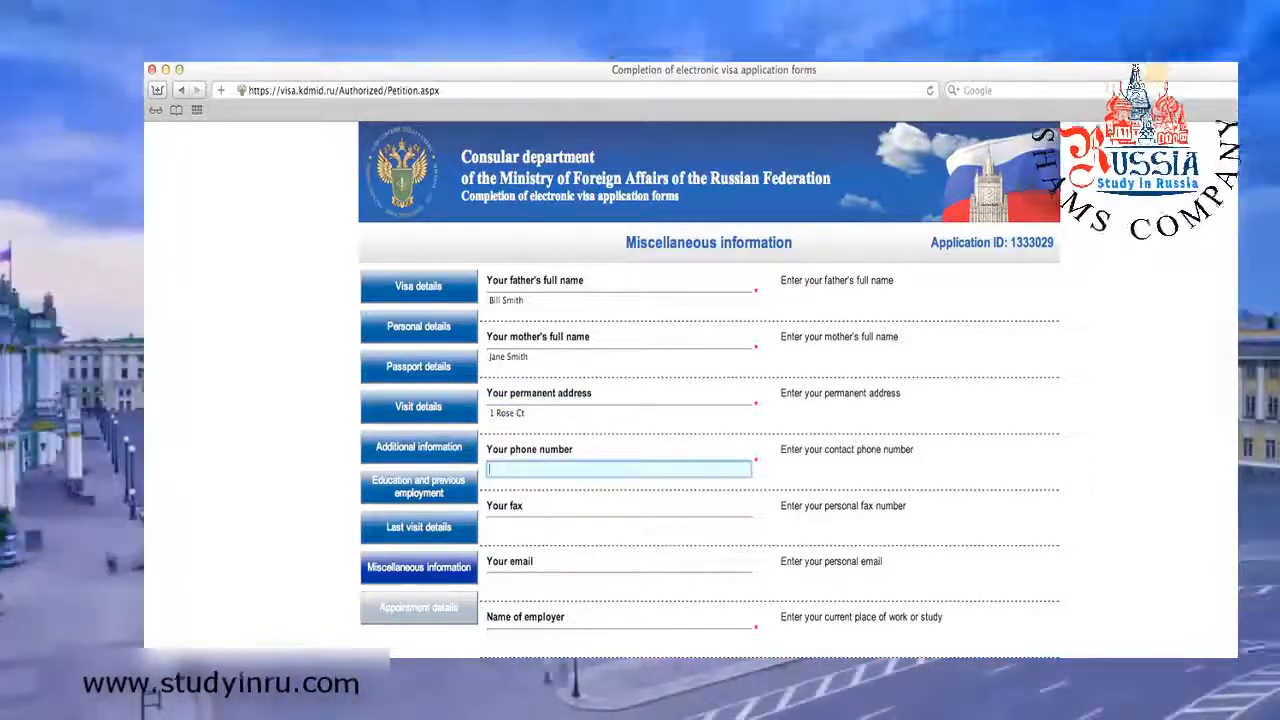
pyautogui.write('5555555555')
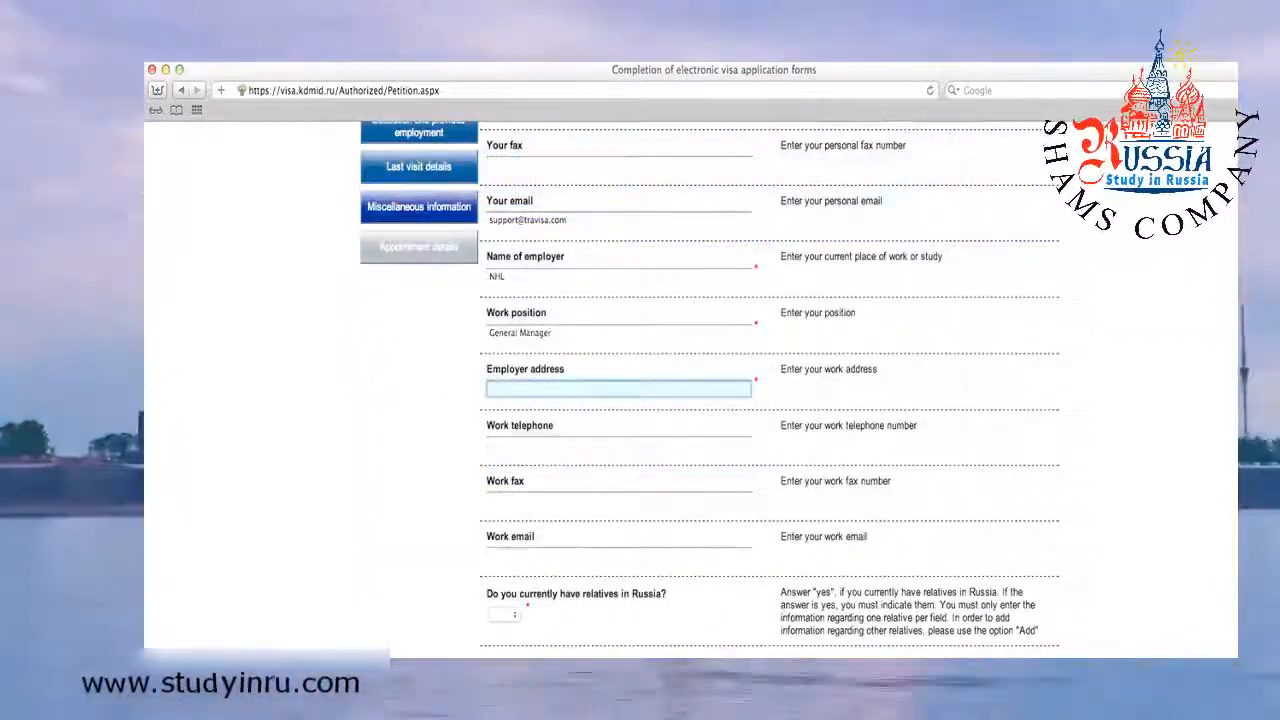
pyautogui.write('3')
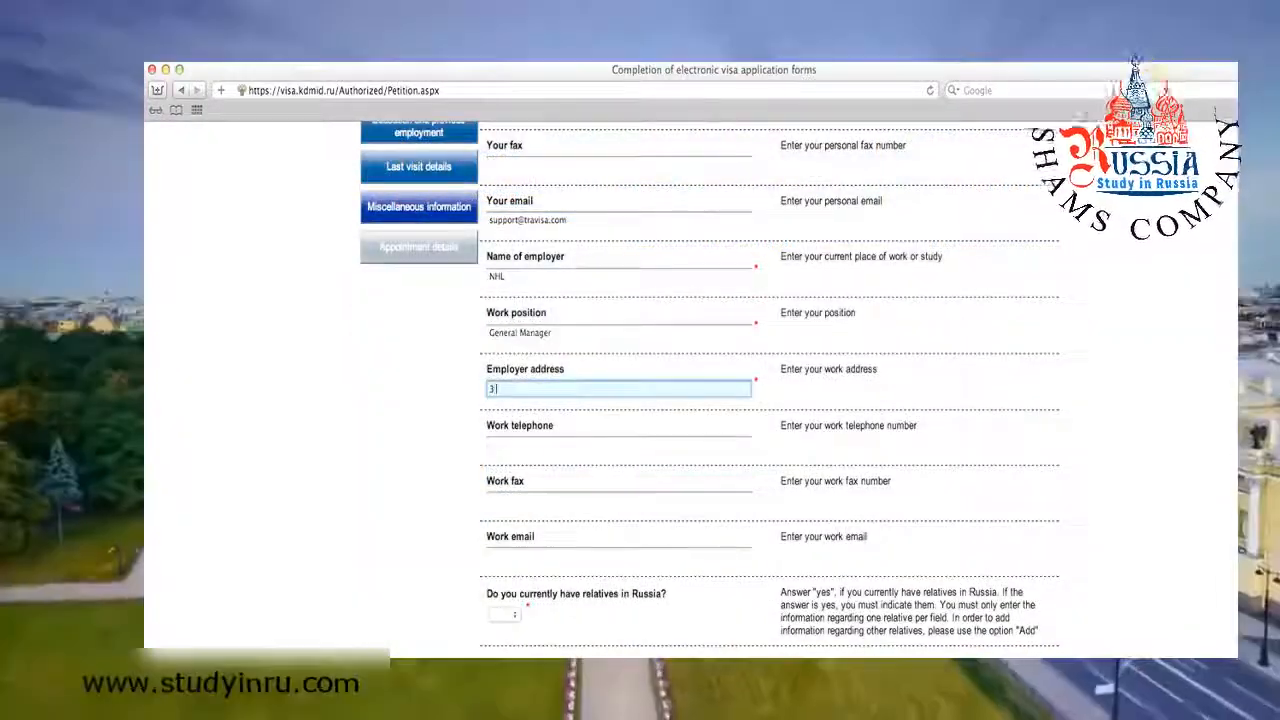
pyautogui.write(' Ruck')
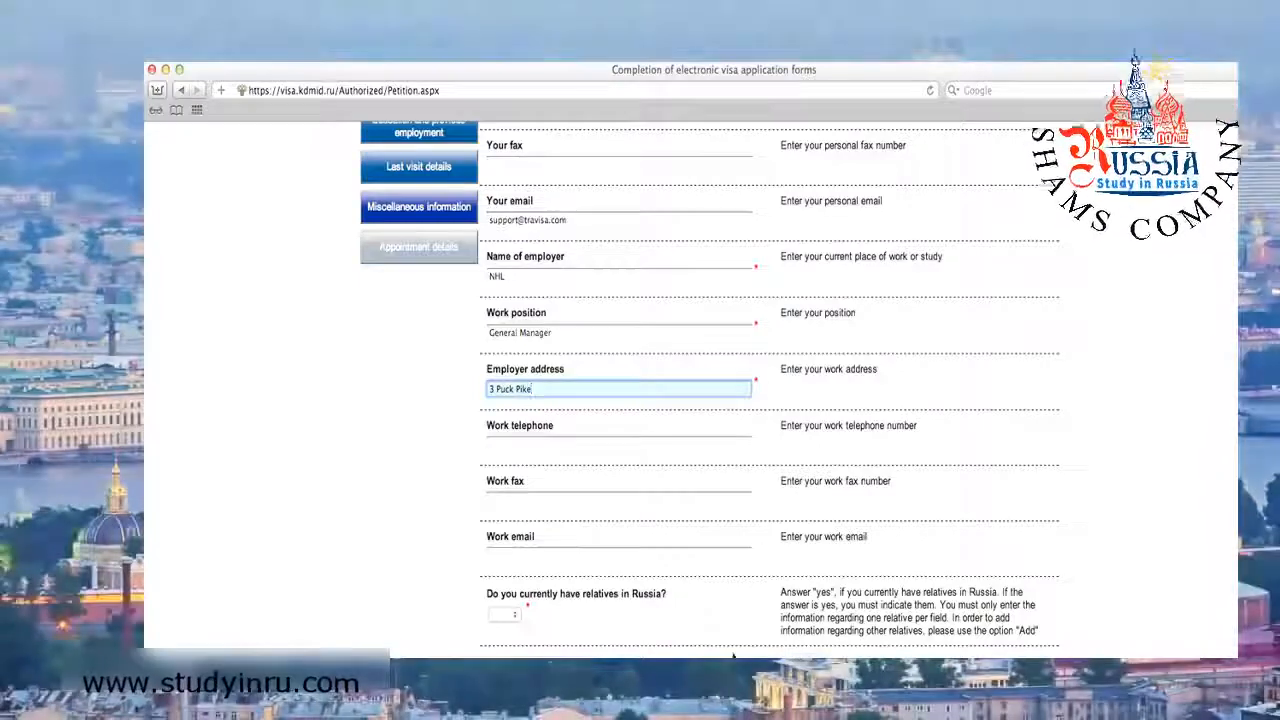
pyautogui.click(514, 616)
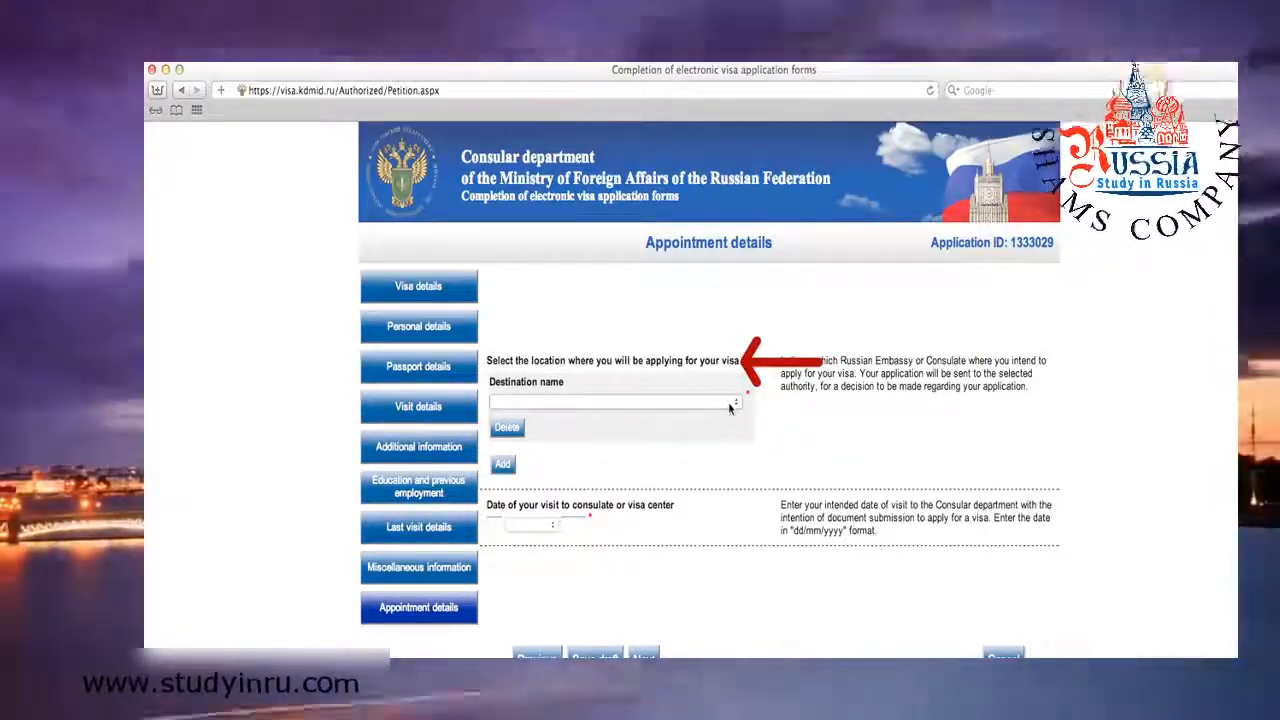
# Select Visa Application Center ILS (Washington) as destination and enter visit date 20 February 2013.
pyautogui.click(728, 402)
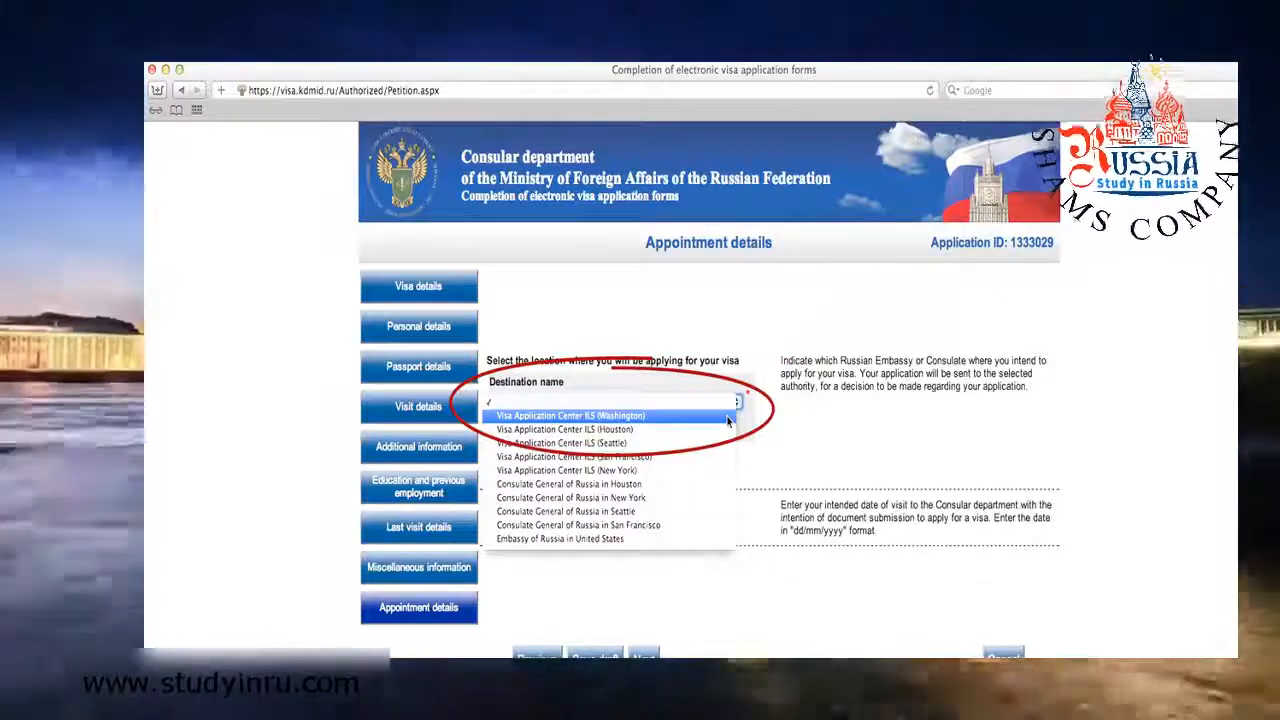
pyautogui.click(727, 418)
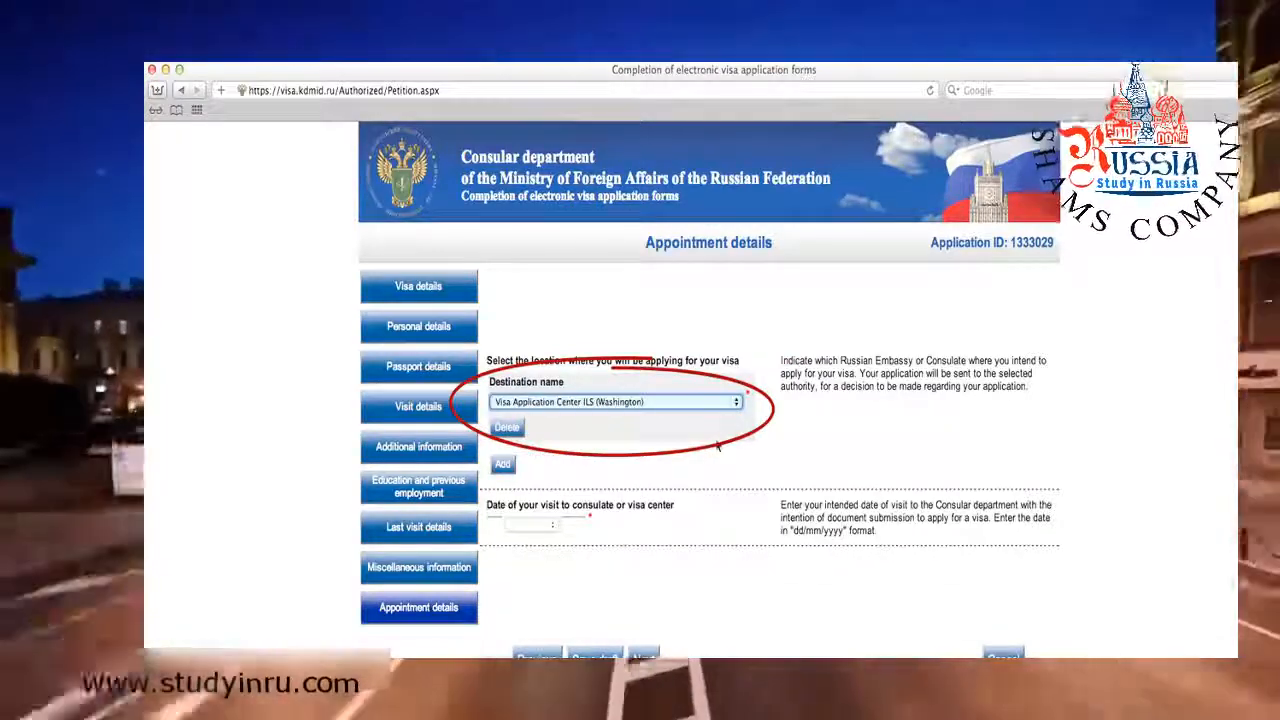
pyautogui.click(495, 524)
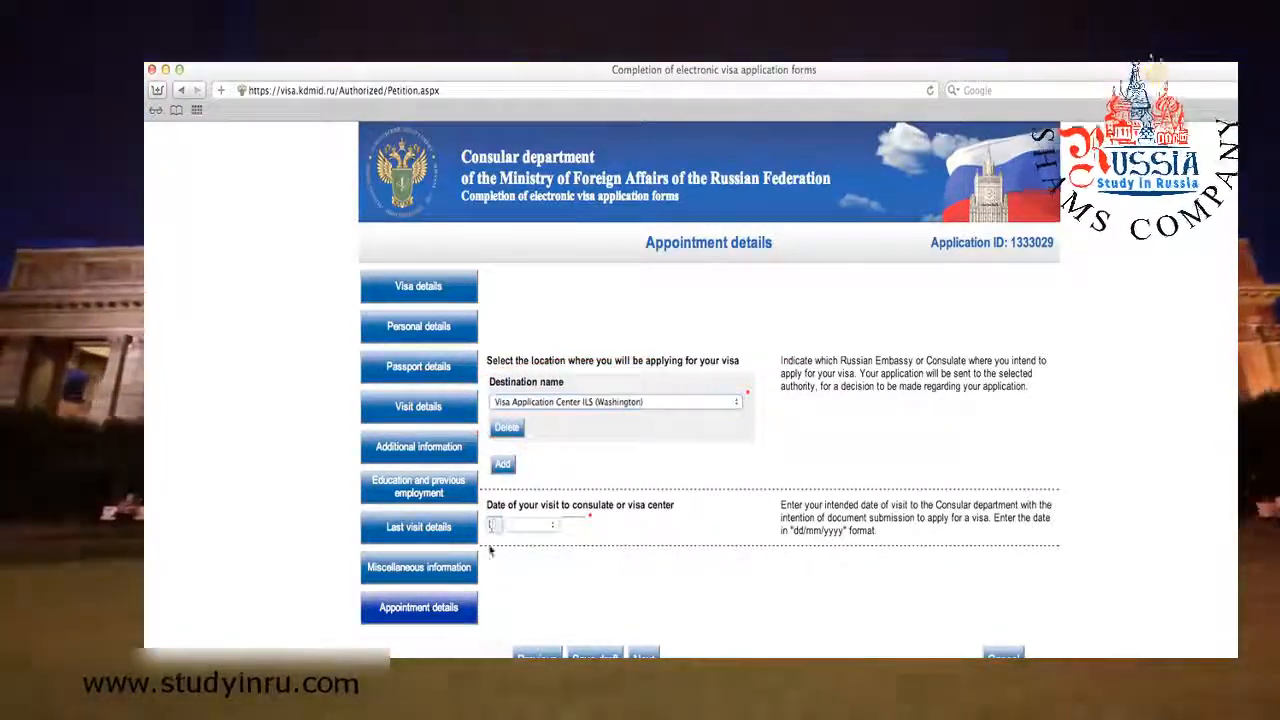
pyautogui.write('20')
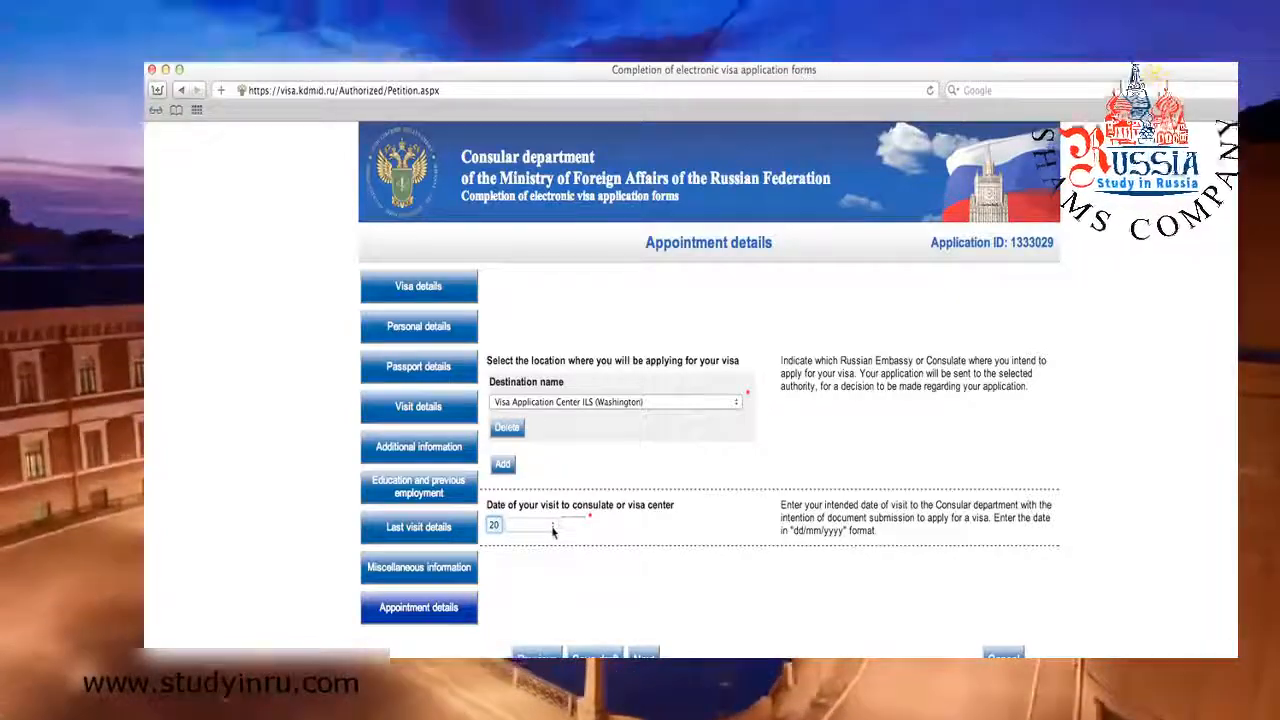
pyautogui.click(552, 527)
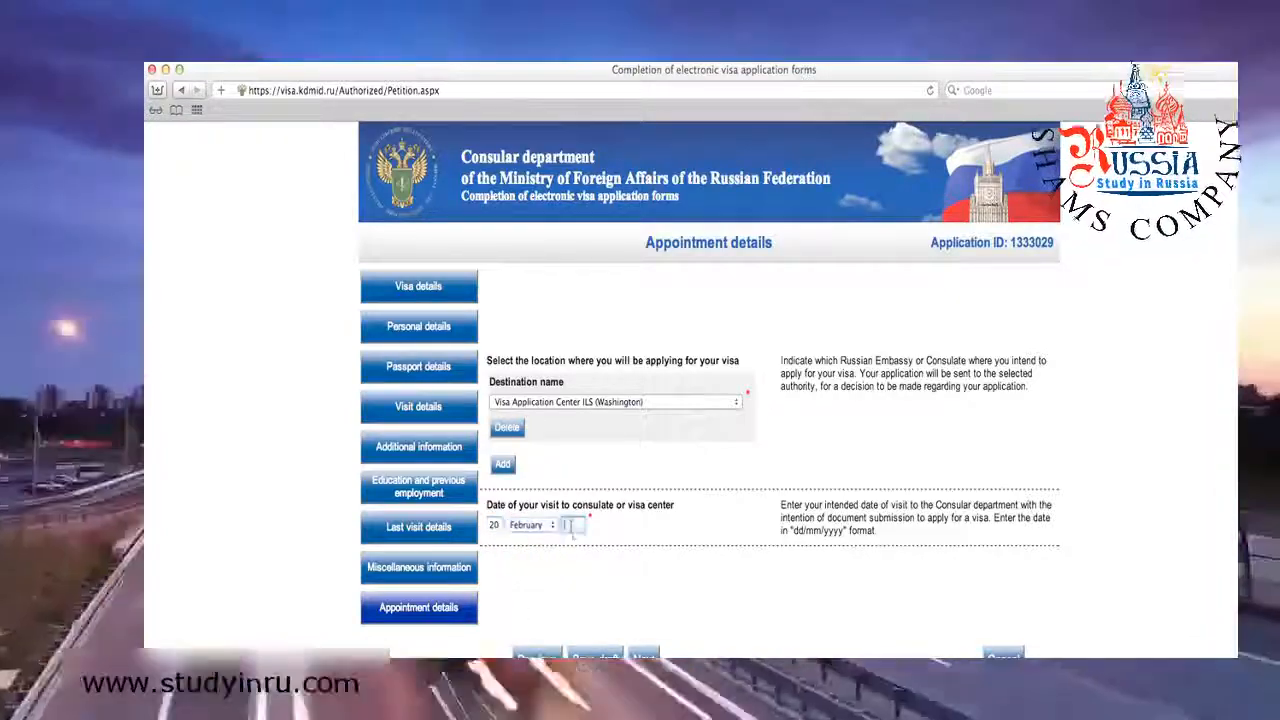
pyautogui.click(571, 525)
pyautogui.write('2013')
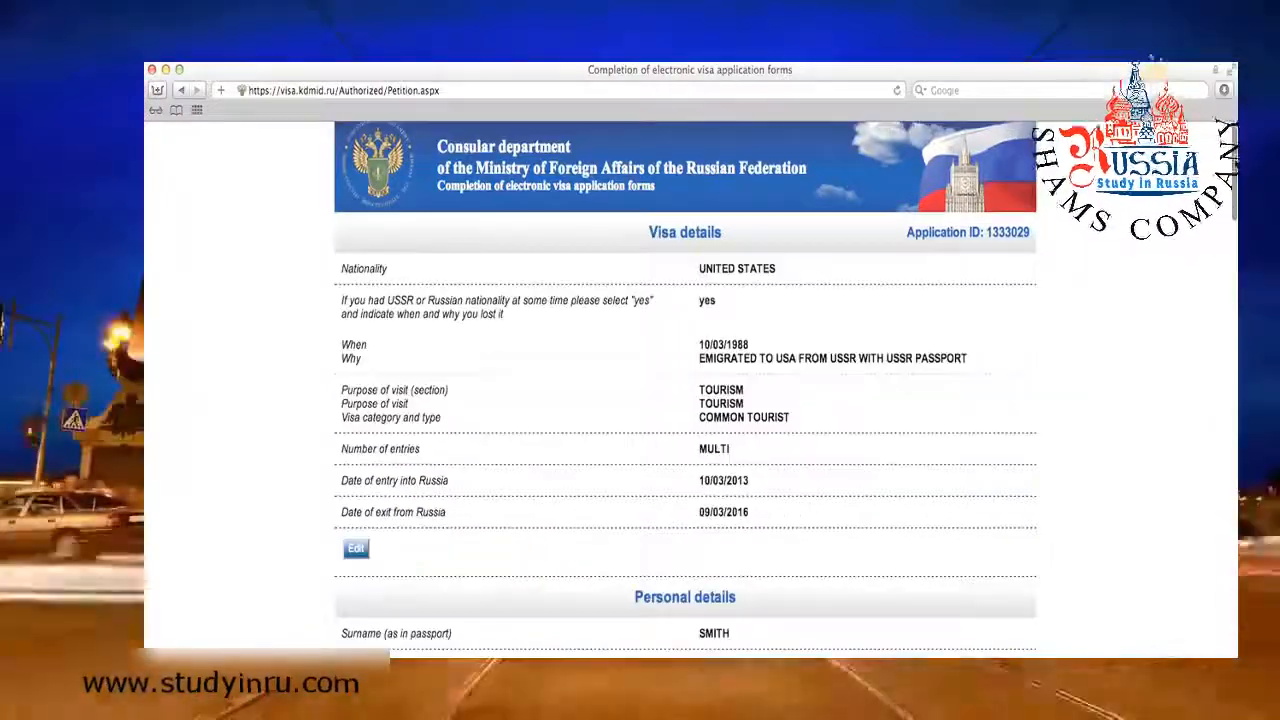
# Save the application from the bottom of the summary and scroll down to the Print A4 / Print Letter buttons.
pyautogui.scroll(-2, 685, 400)
pyautogui.scroll(-3, 685, 400)
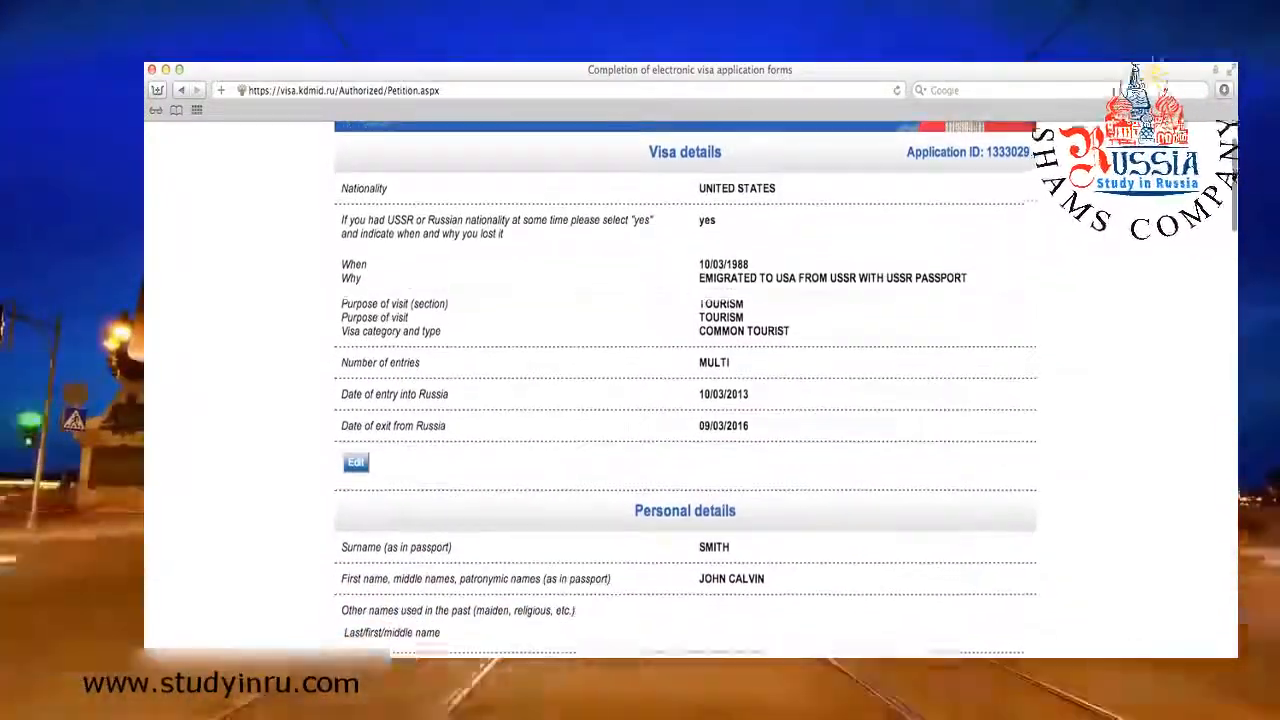
pyautogui.scroll(-3, 685, 400)
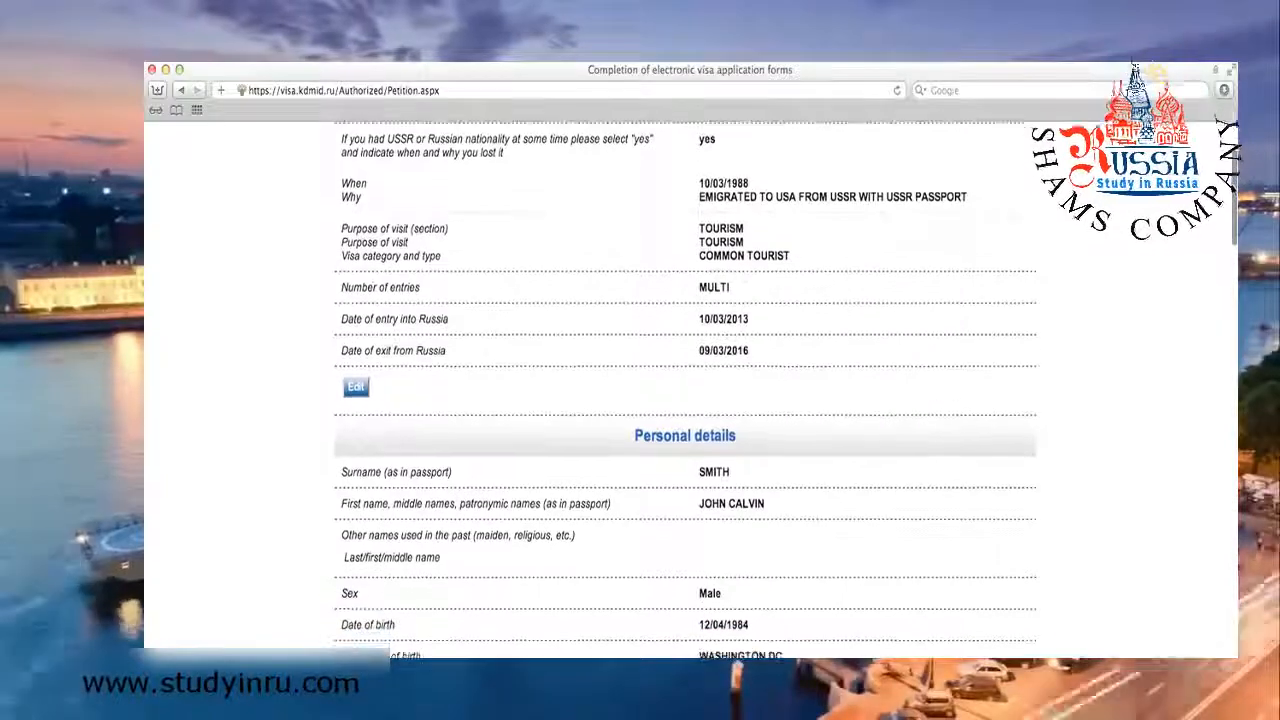
pyautogui.scroll(-3, 685, 400)
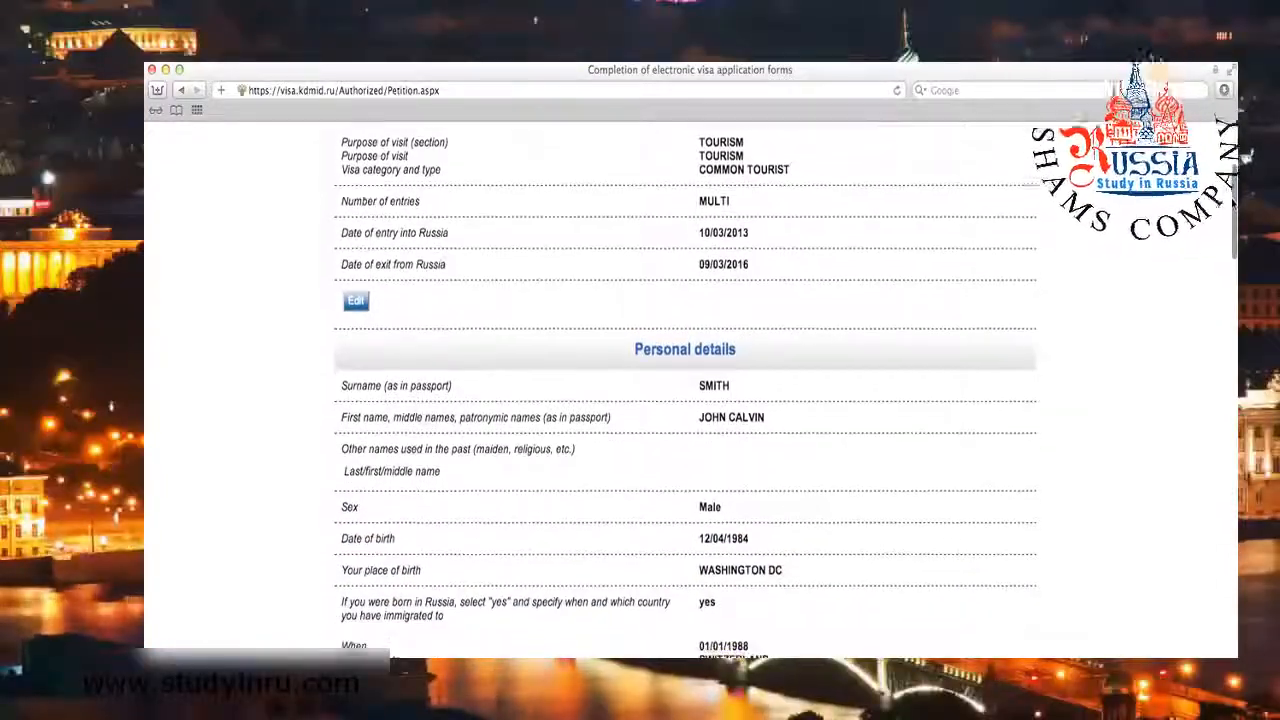
pyautogui.scroll(-4, 685, 400)
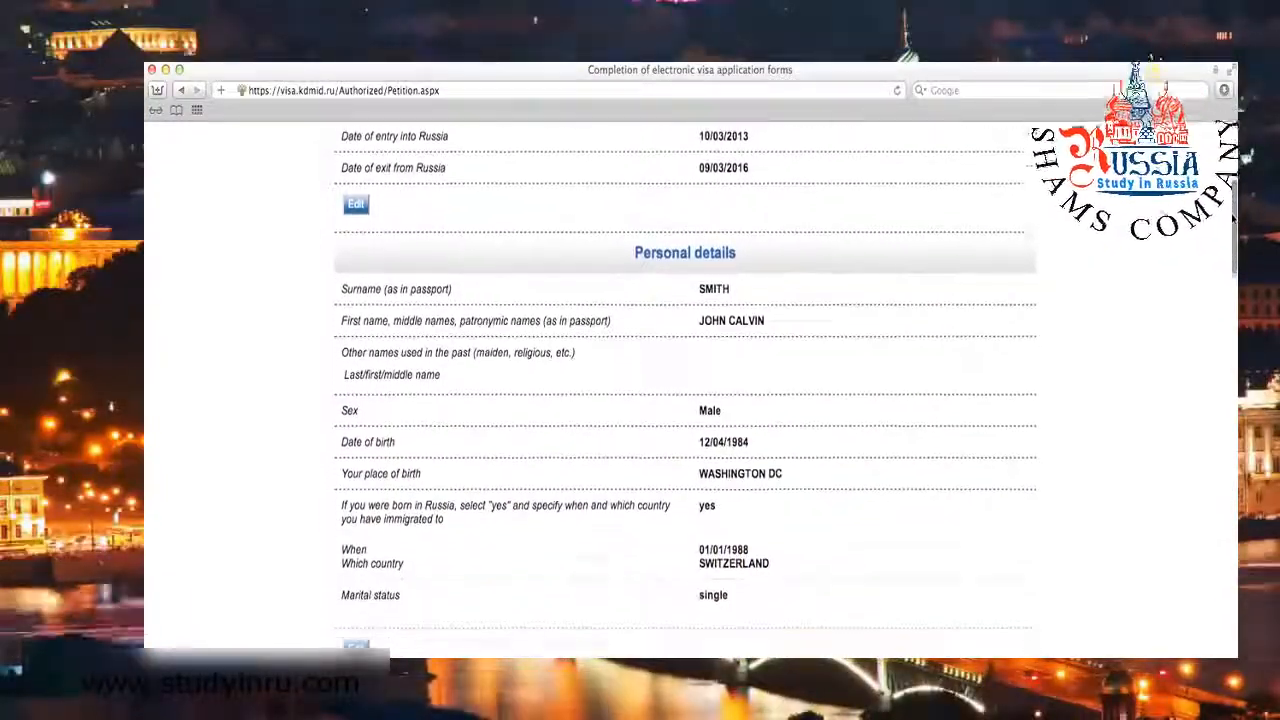
pyautogui.scroll(-5, 1233, 233)
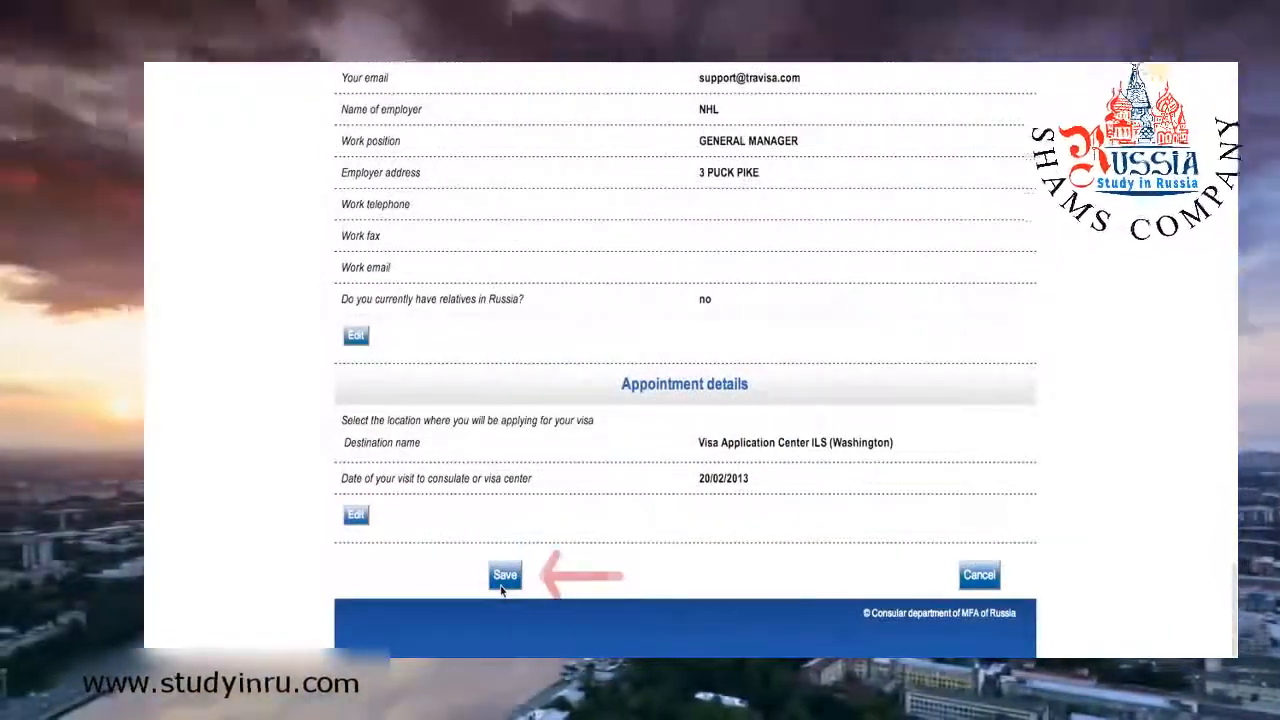
pyautogui.click(503, 578)
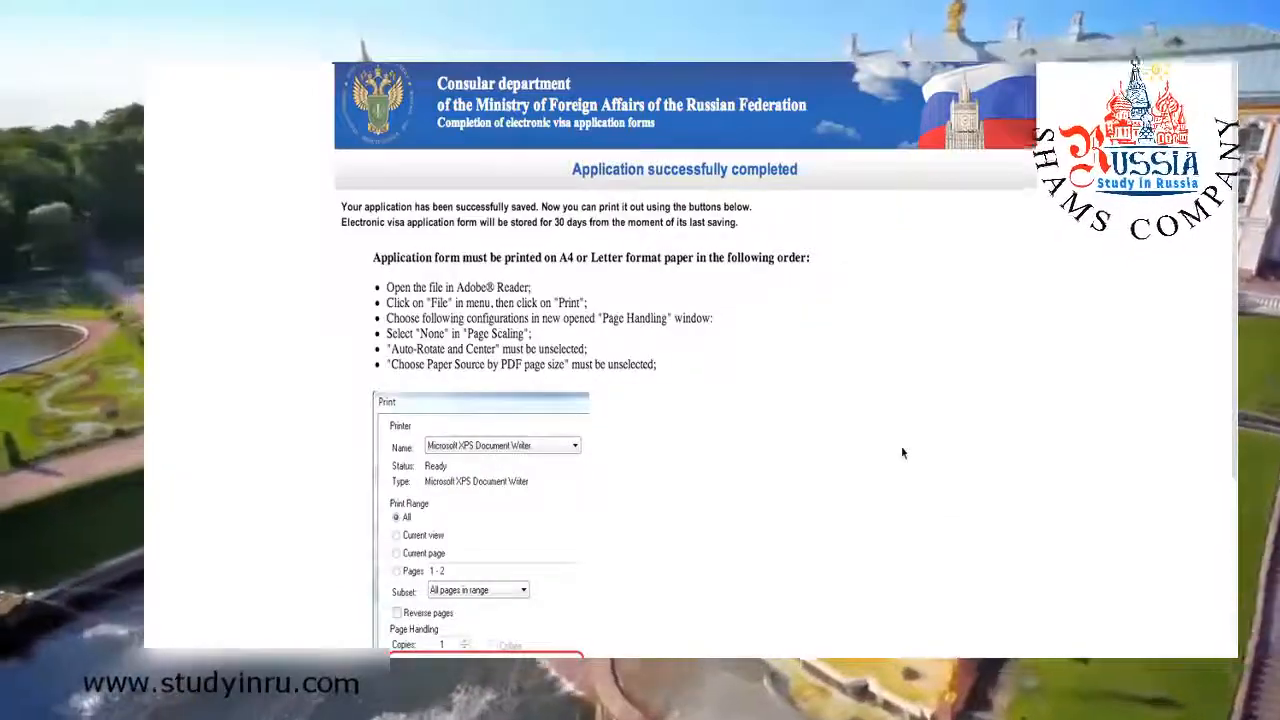
pyautogui.scroll(-1, 902, 453)
pyautogui.scroll(-5, 902, 453)
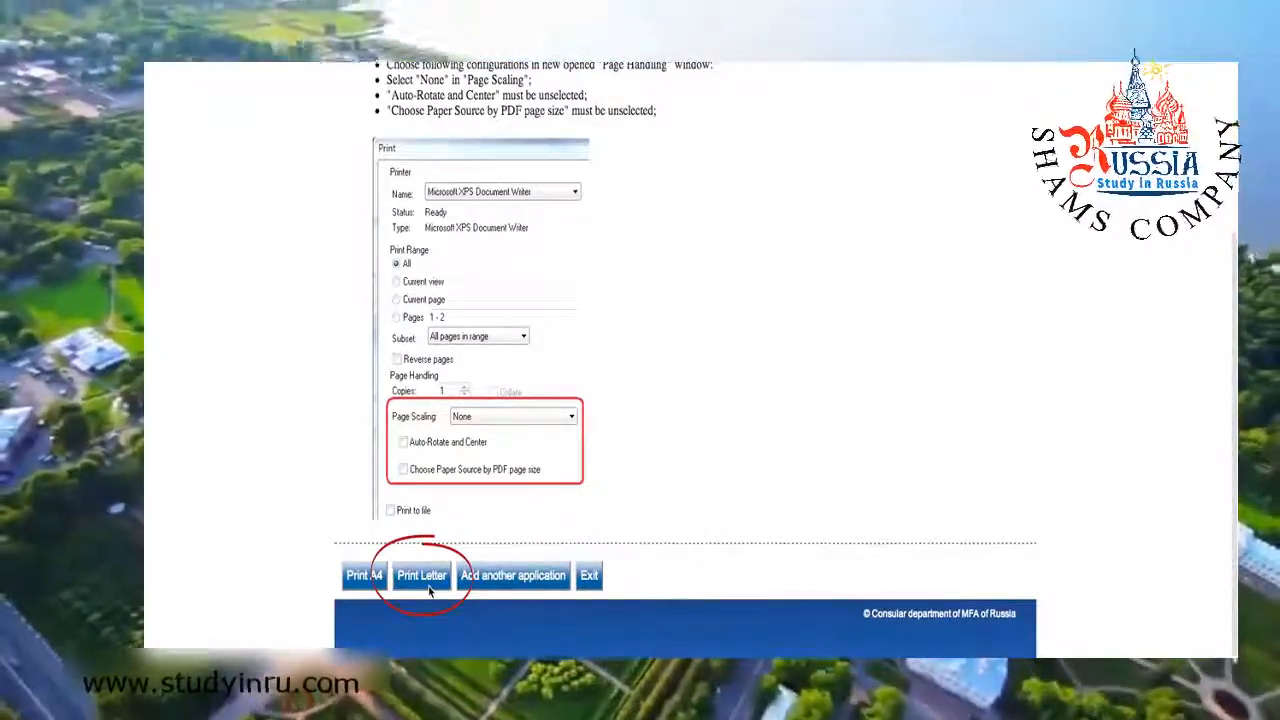
# Open the application as a Letter-size PDF and scroll through it to page 2.
pyautogui.click(421, 575)
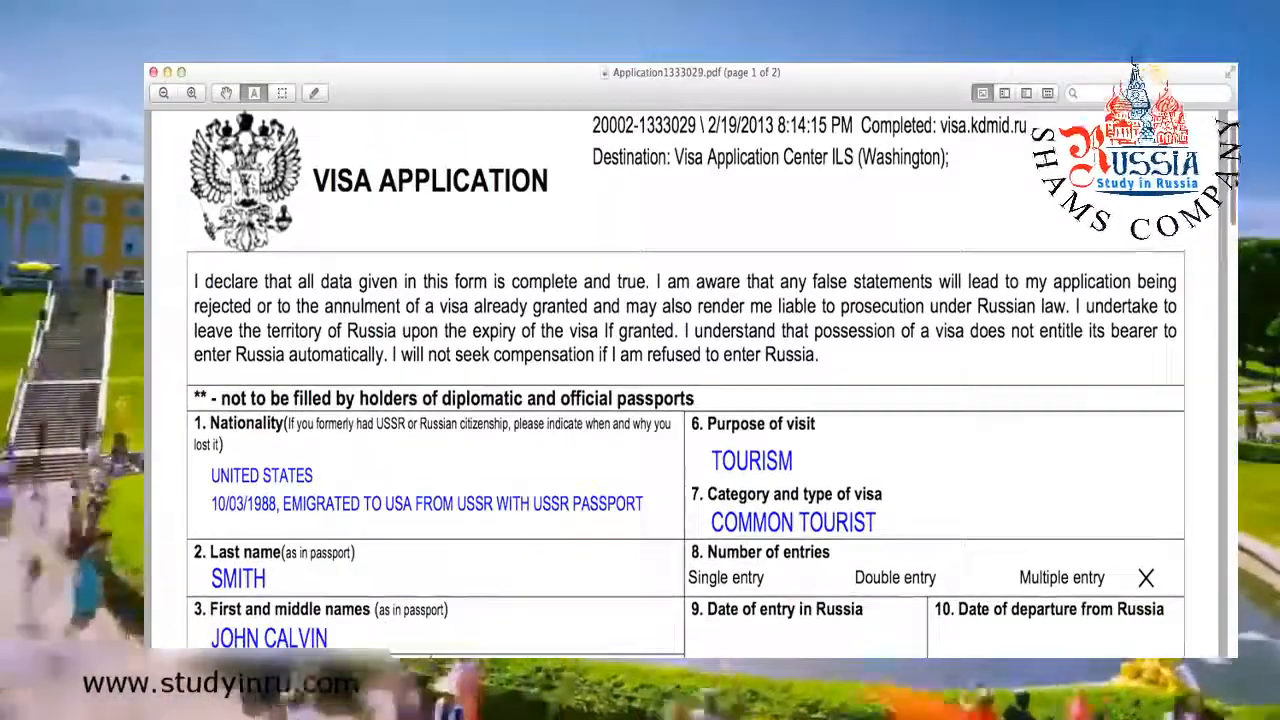
pyautogui.scroll(-5, 686, 382)
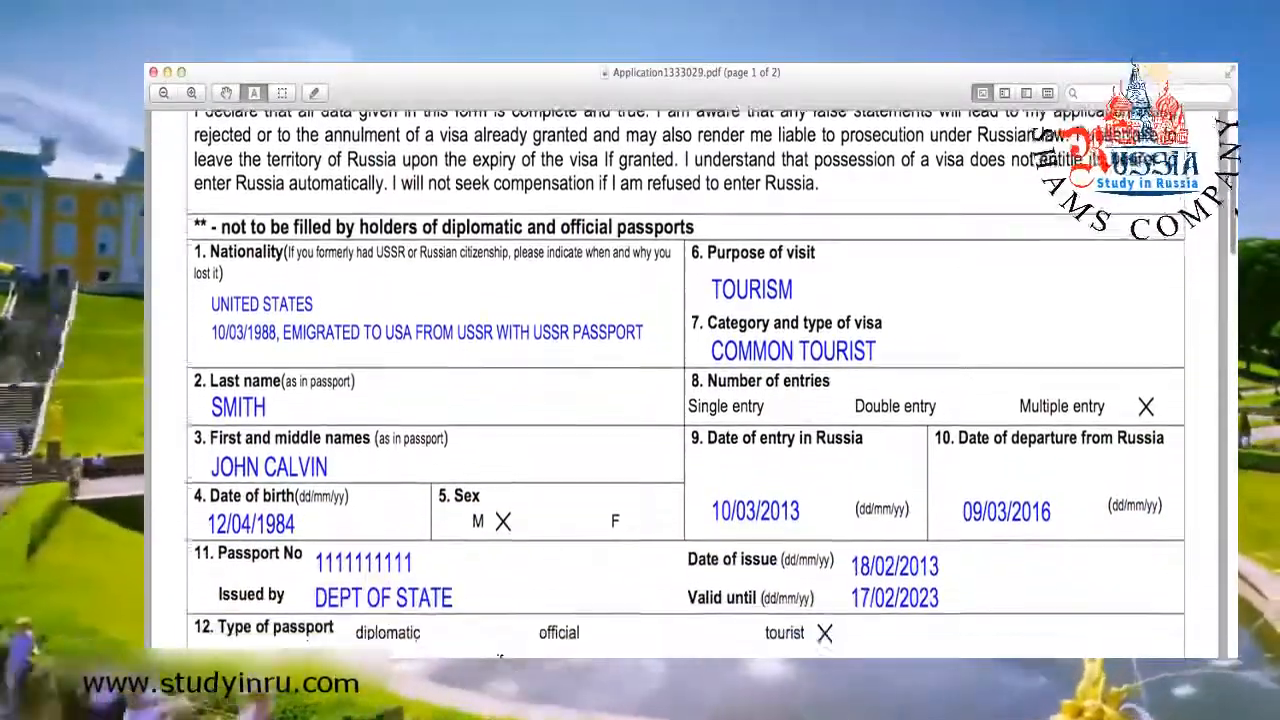
pyautogui.scroll(-5, 688, 382)
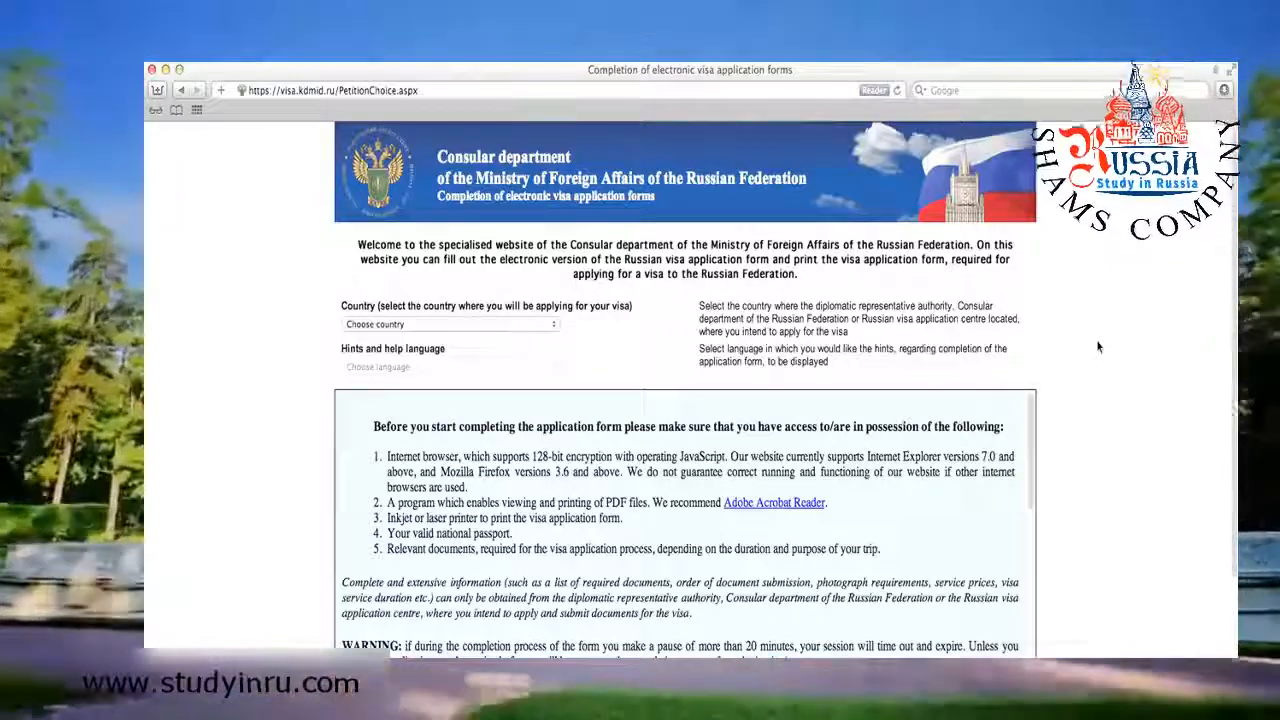
# Scroll down the start page and choose 'Open previously completed application'.
pyautogui.scroll(-5, 1097, 347)
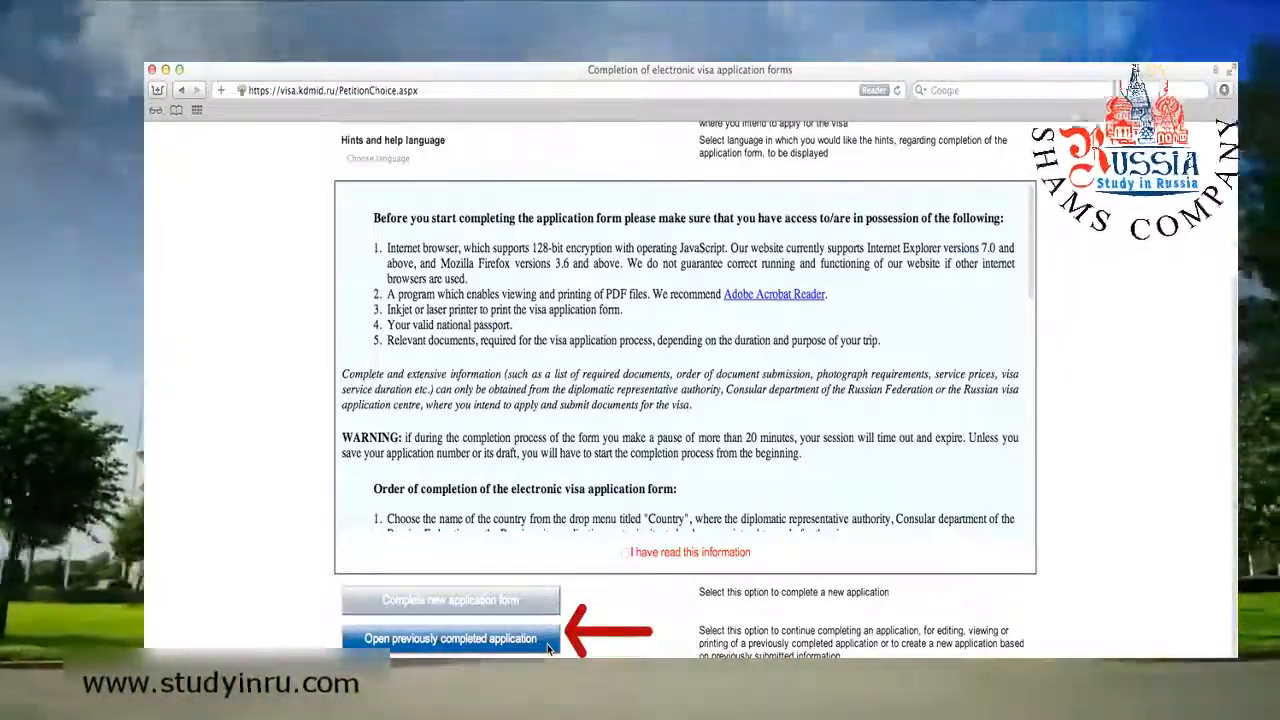
pyautogui.click(540, 640)
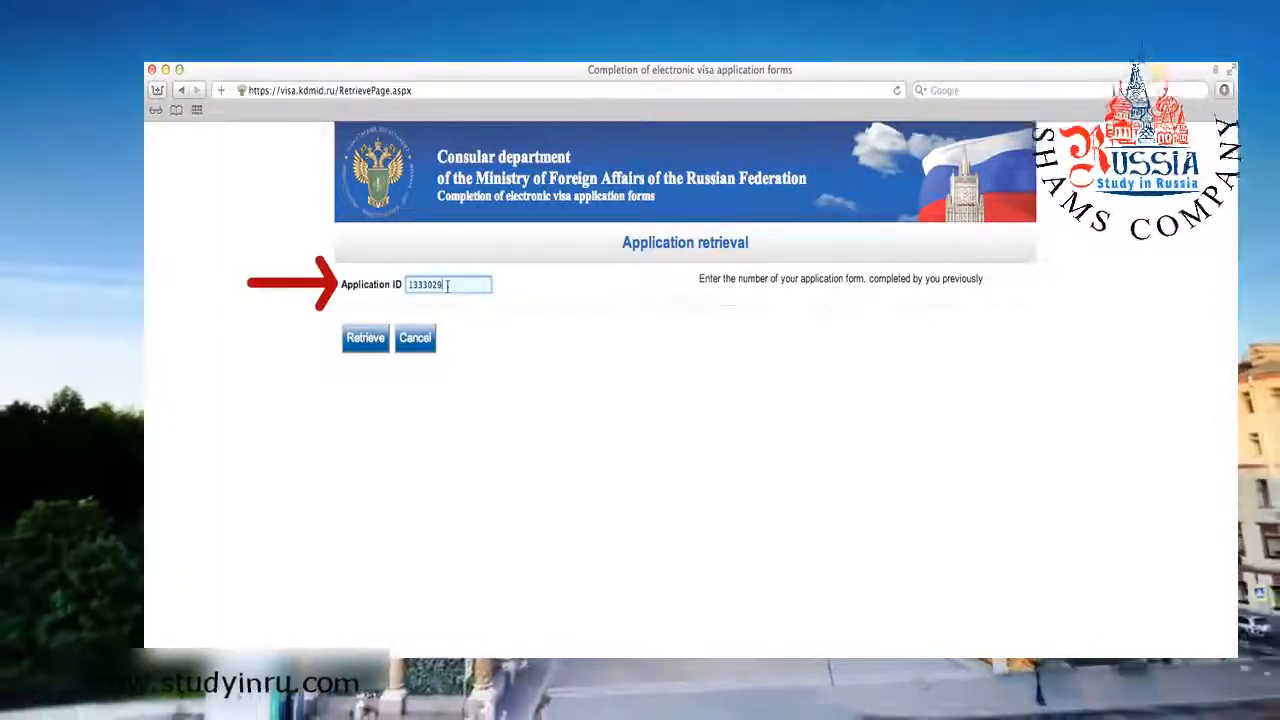
# Look up the earlier application, enter the surname, birth year and password, and request a new draft ID.
pyautogui.click(378, 346)
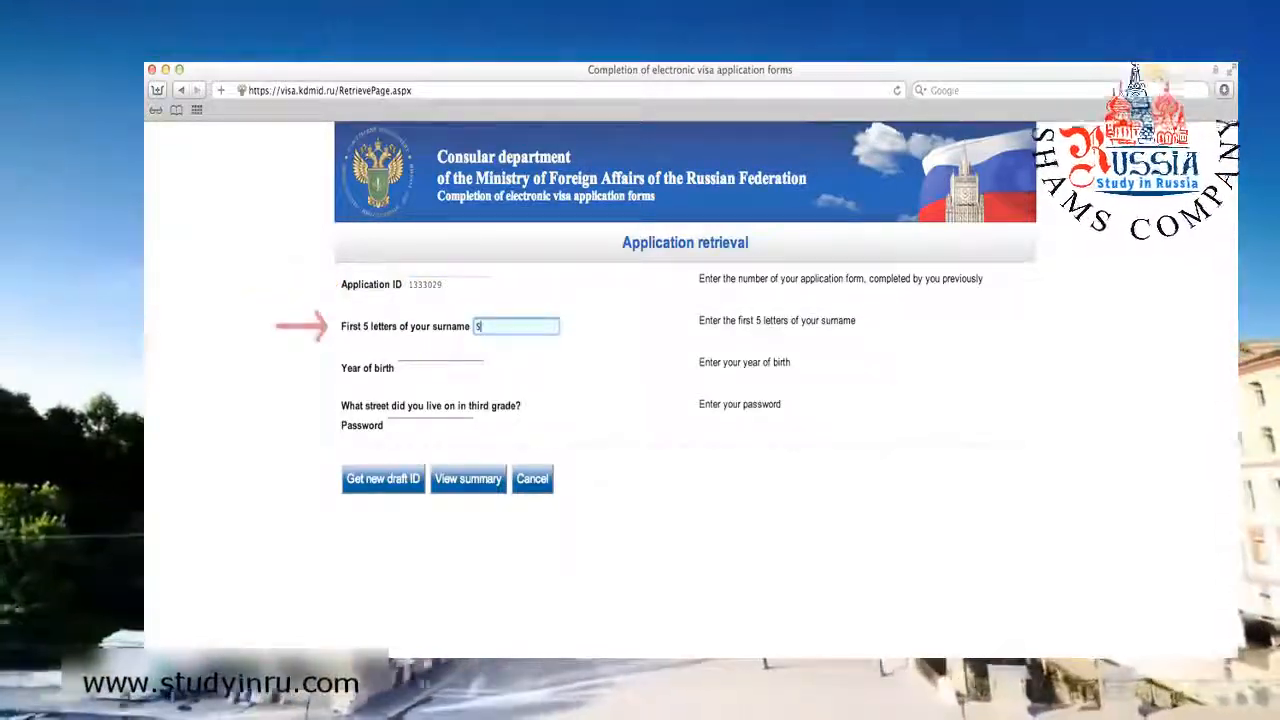
pyautogui.write('Smith')
pyautogui.press('Tab')
pyautogui.write('1')
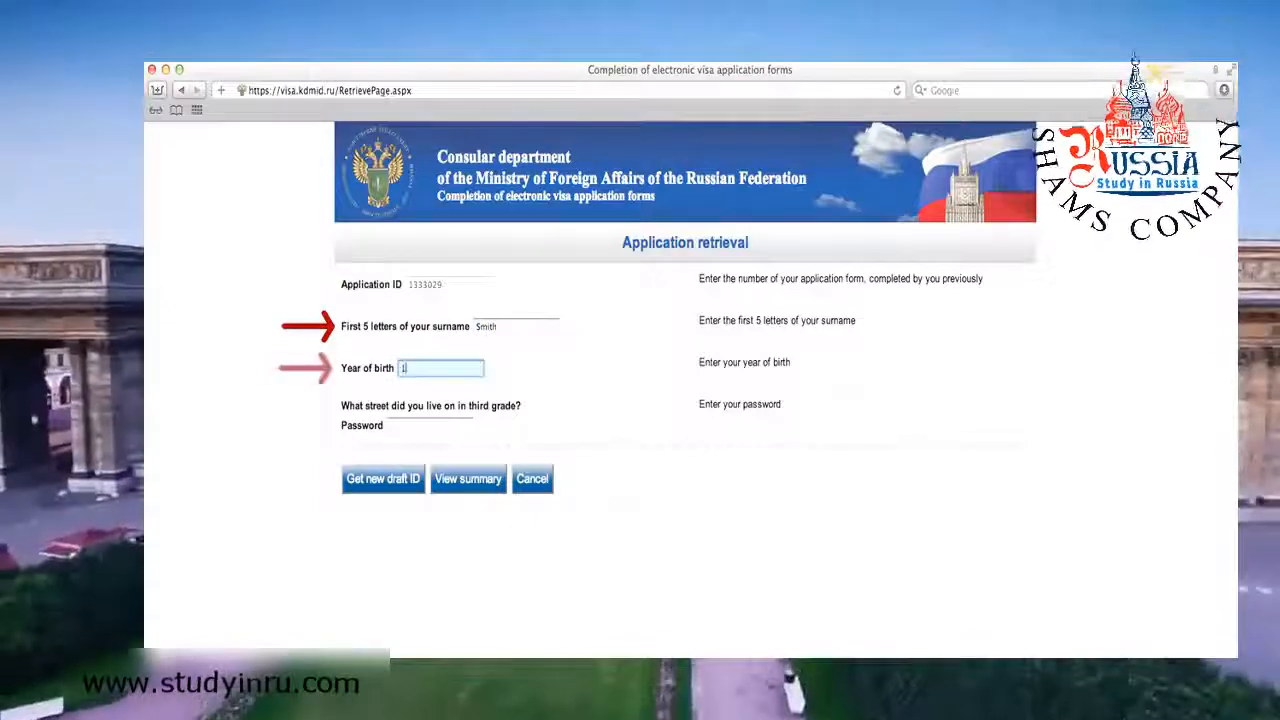
pyautogui.click(465, 425)
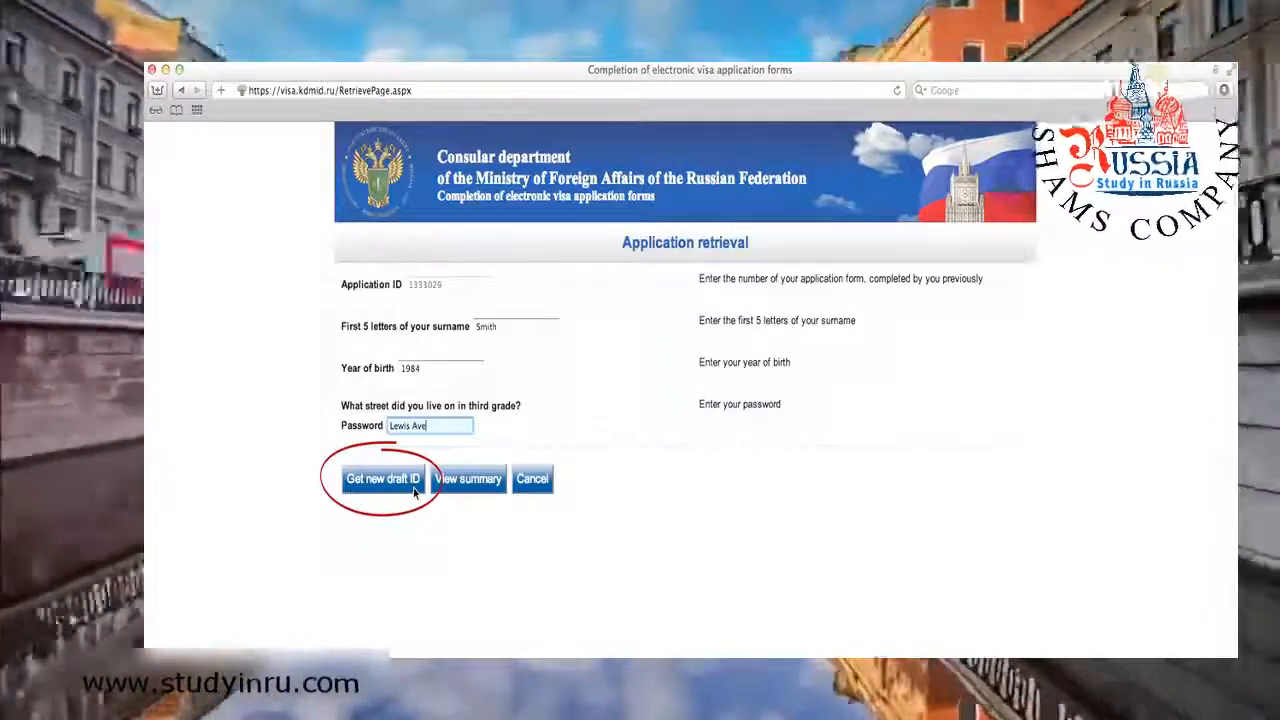
pyautogui.click(415, 491)
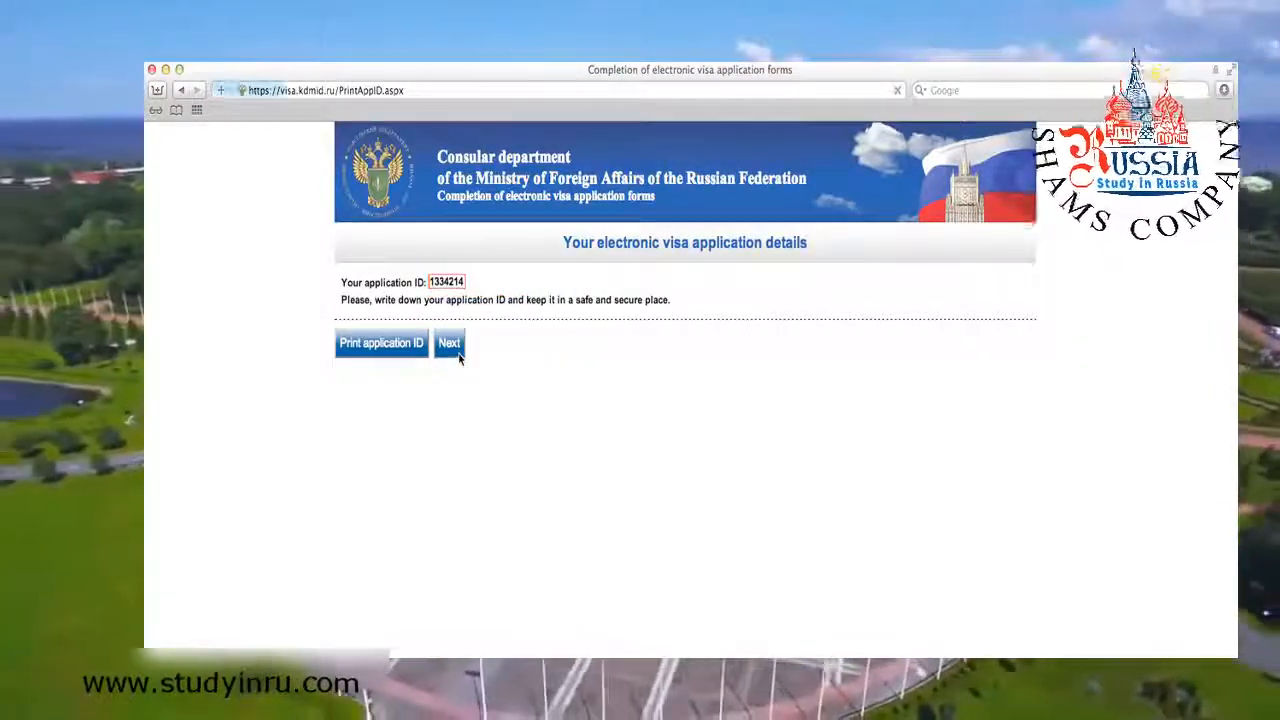
# Proceed to the prefilled draft, save it from the summary page, and scroll down to the print options.
pyautogui.click(458, 354)
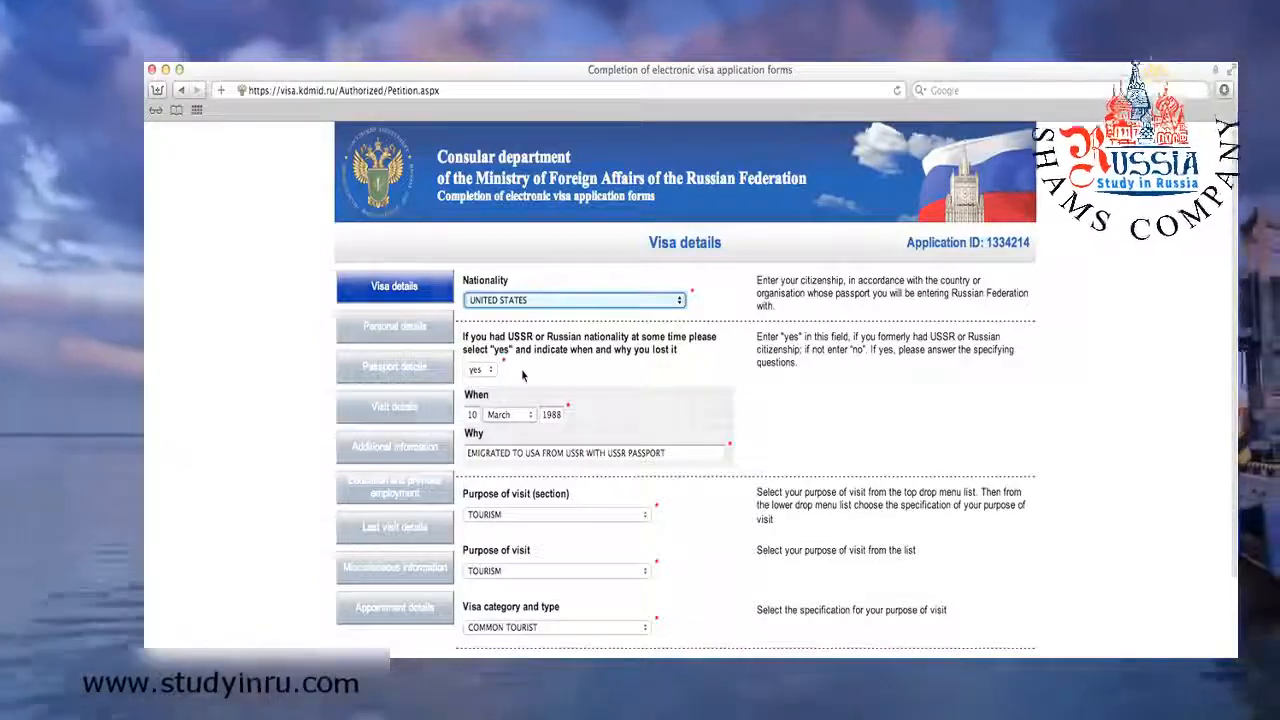
pyautogui.scroll(-2, 685, 400)
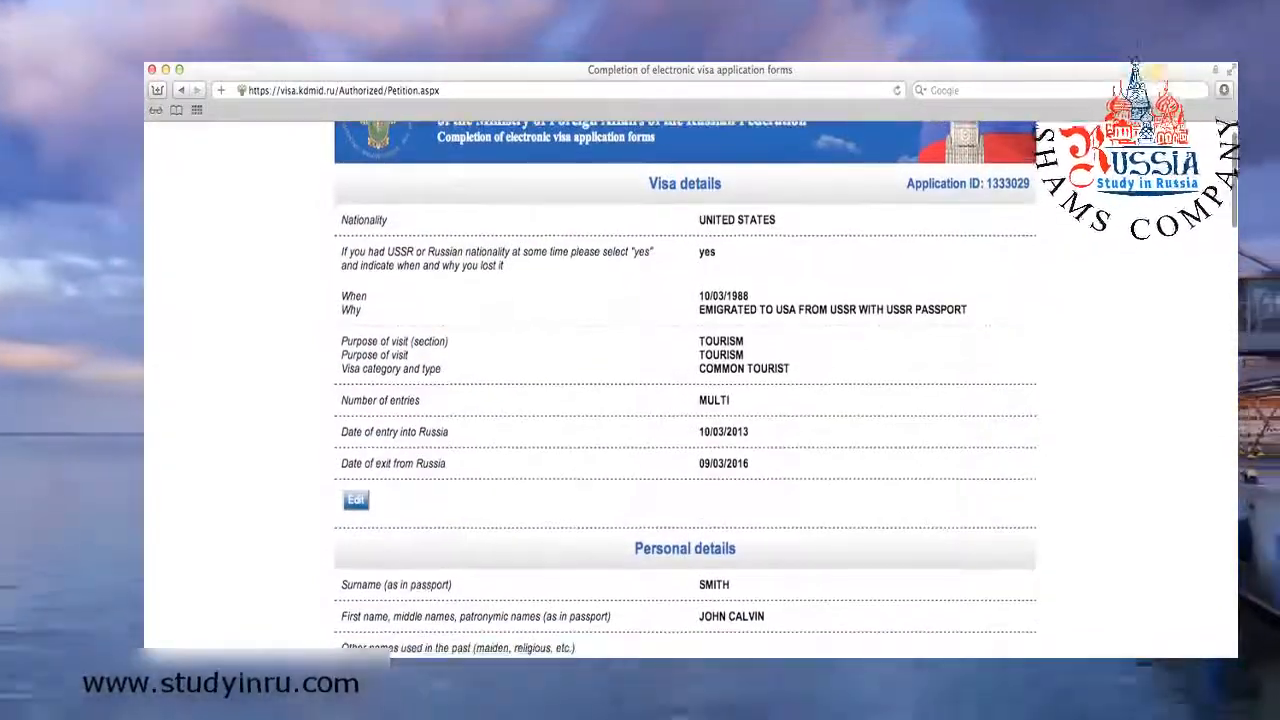
pyautogui.scroll(-2, 685, 400)
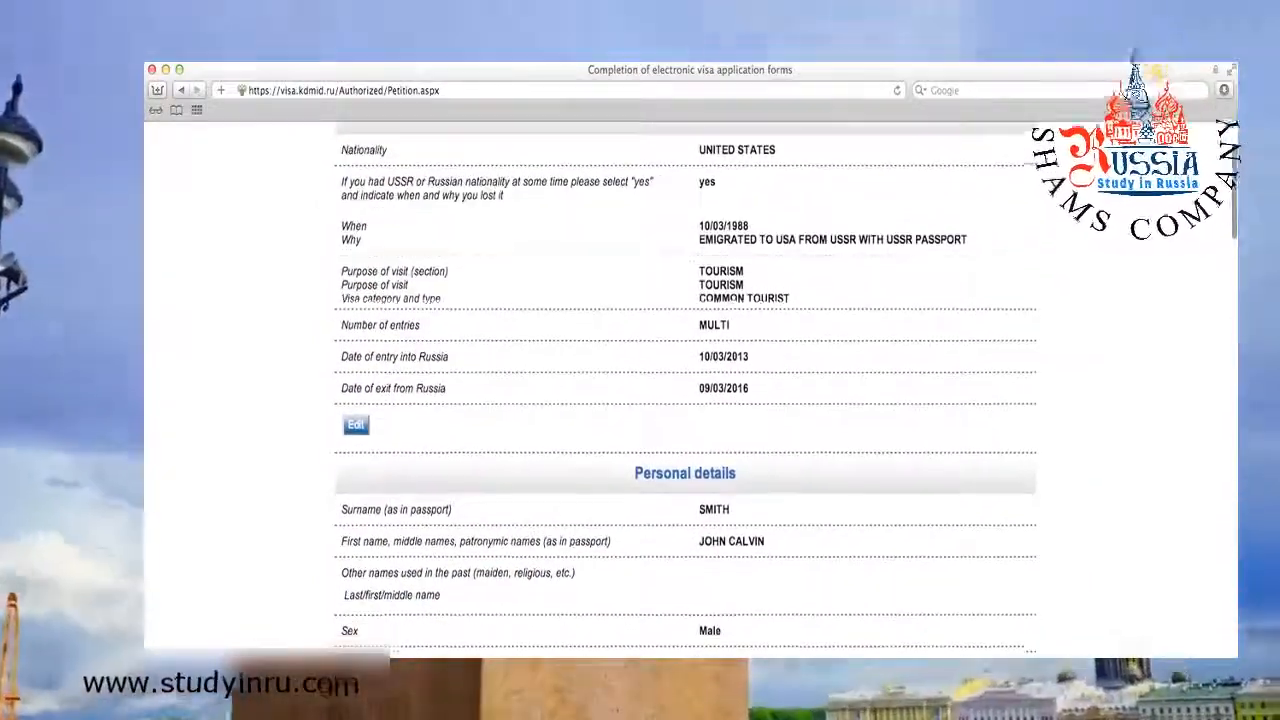
pyautogui.scroll(-2, 685, 400)
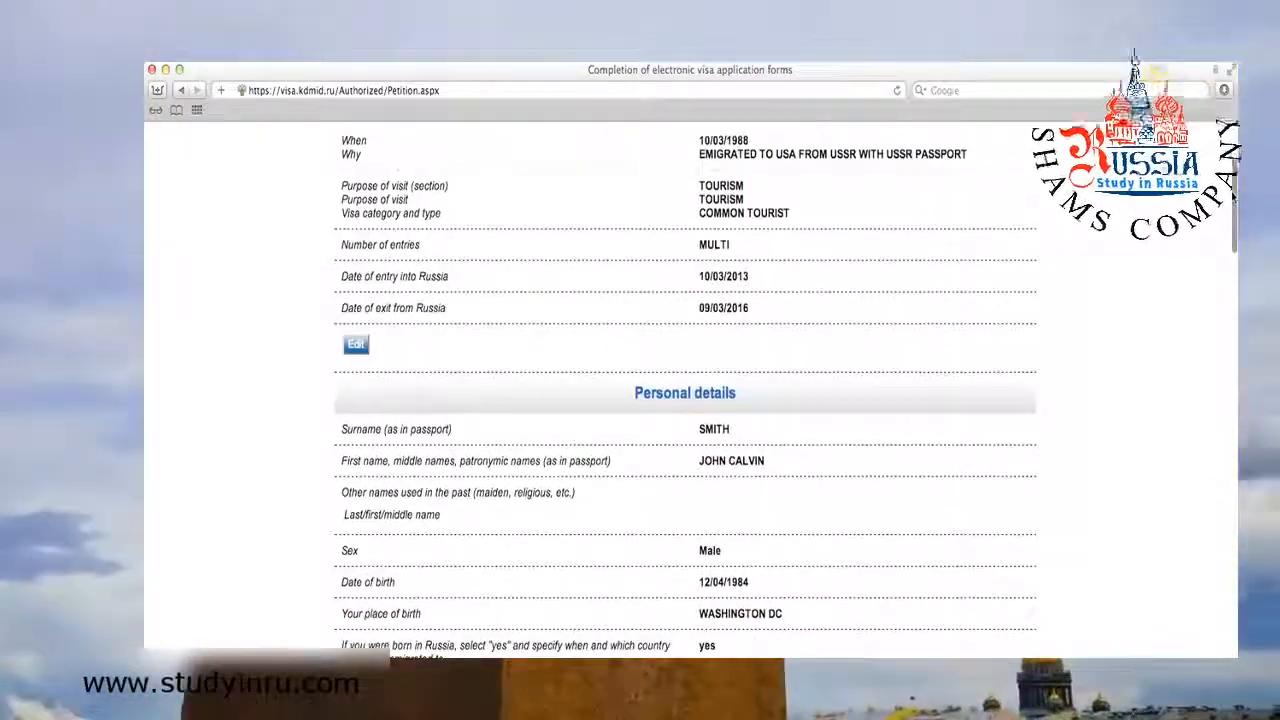
pyautogui.scroll(-2, 685, 400)
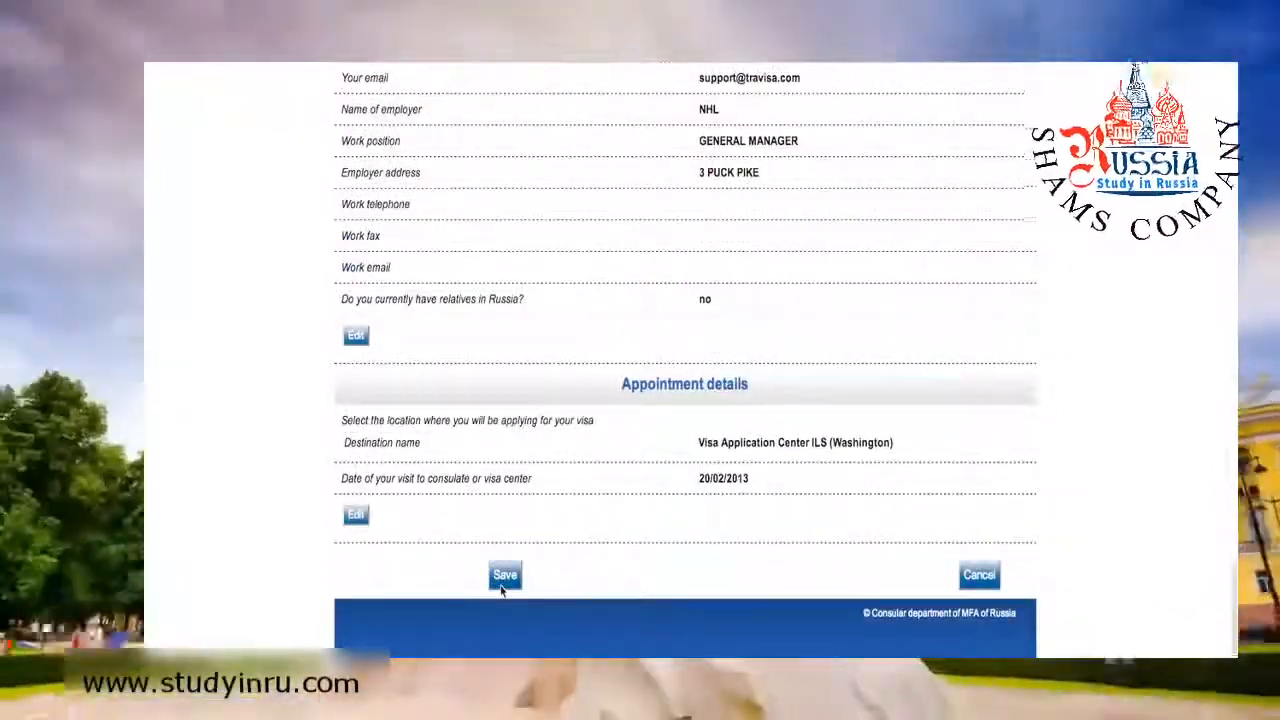
pyautogui.click(503, 582)
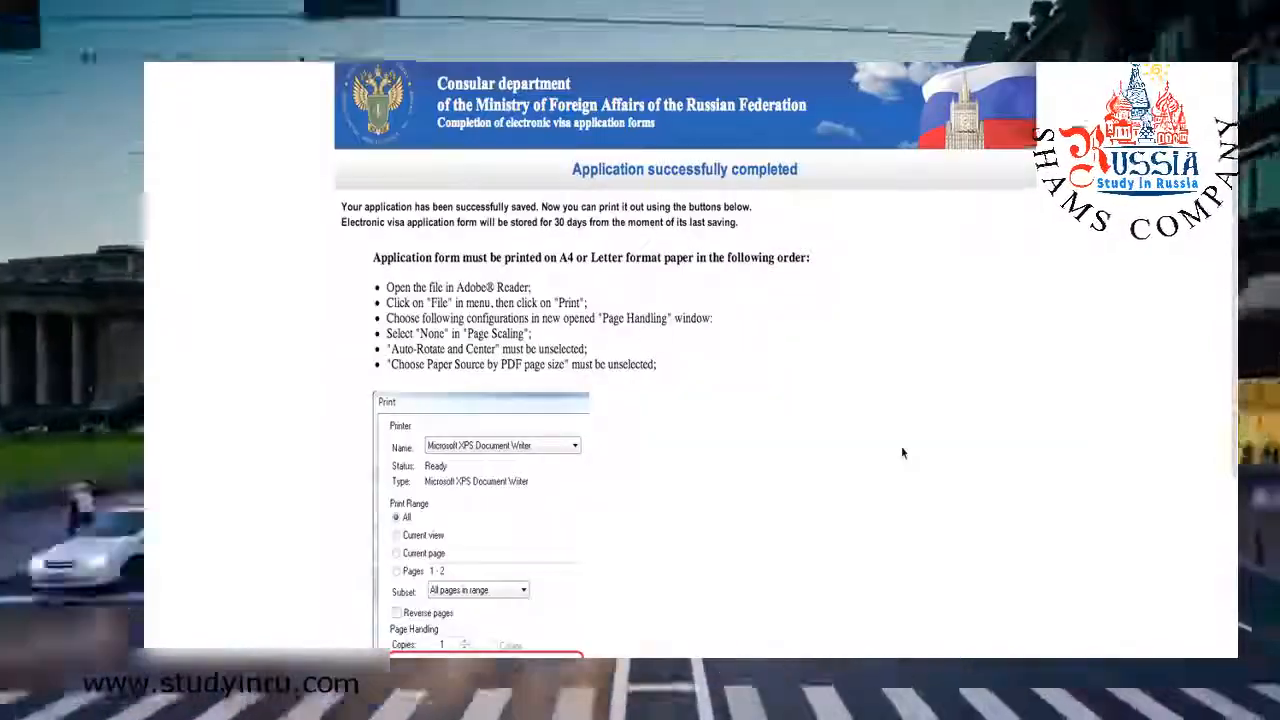
pyautogui.scroll(-5, 901, 453)
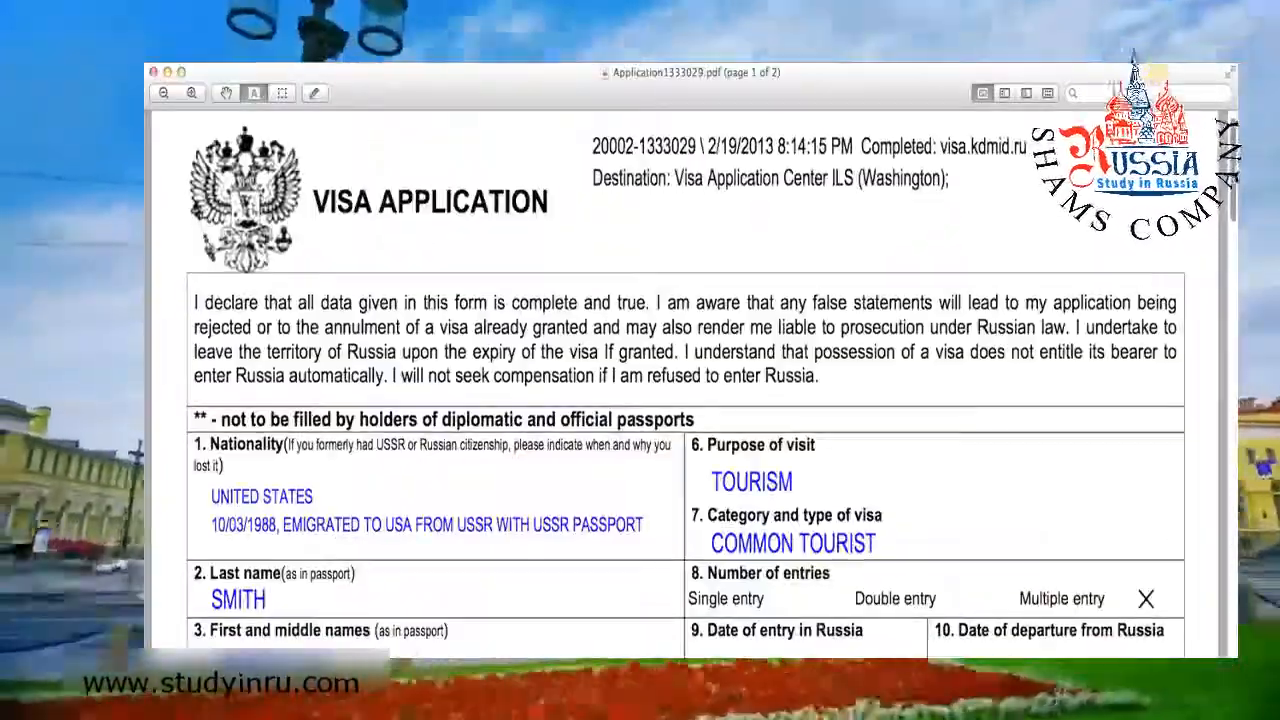
pyautogui.scroll(-5, 685, 385)
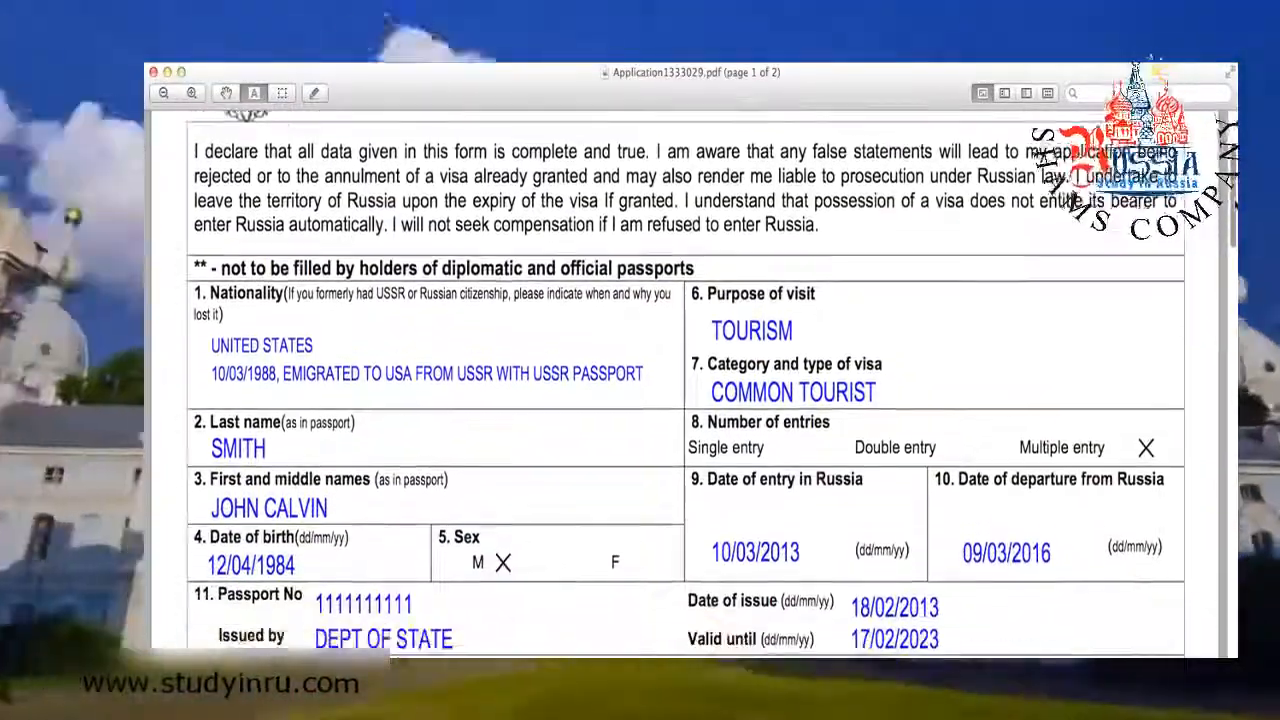
pyautogui.scroll(-2, 685, 385)
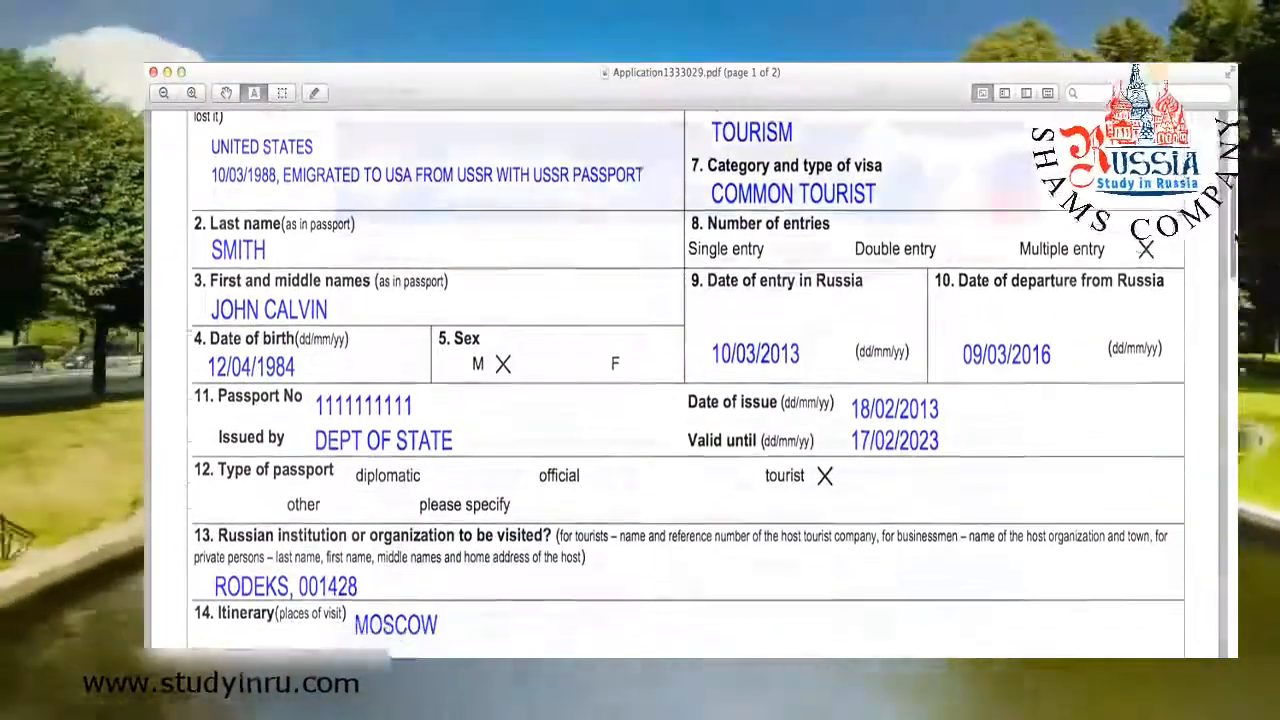